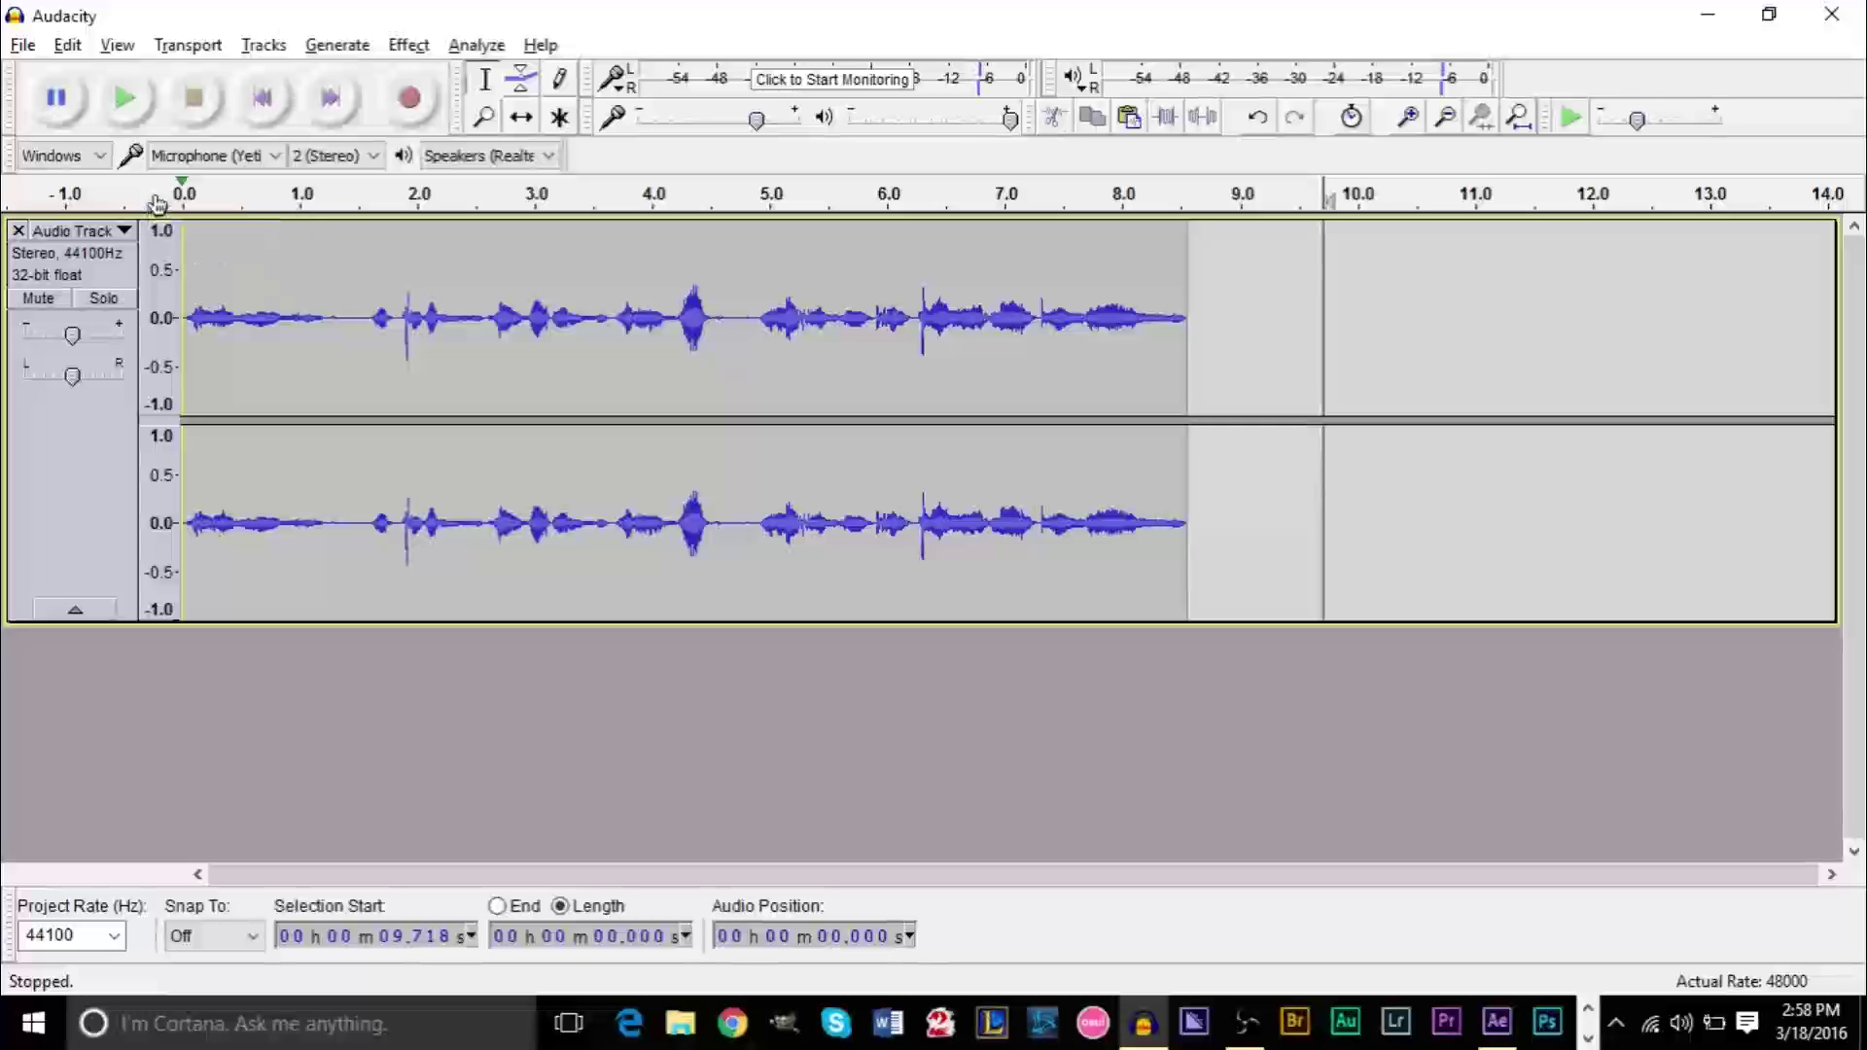
Play the original voice, then apply a +15 dB bass boost to the whole clip with level control off
{"action": "left_click", "coordinate": [153, 197]}
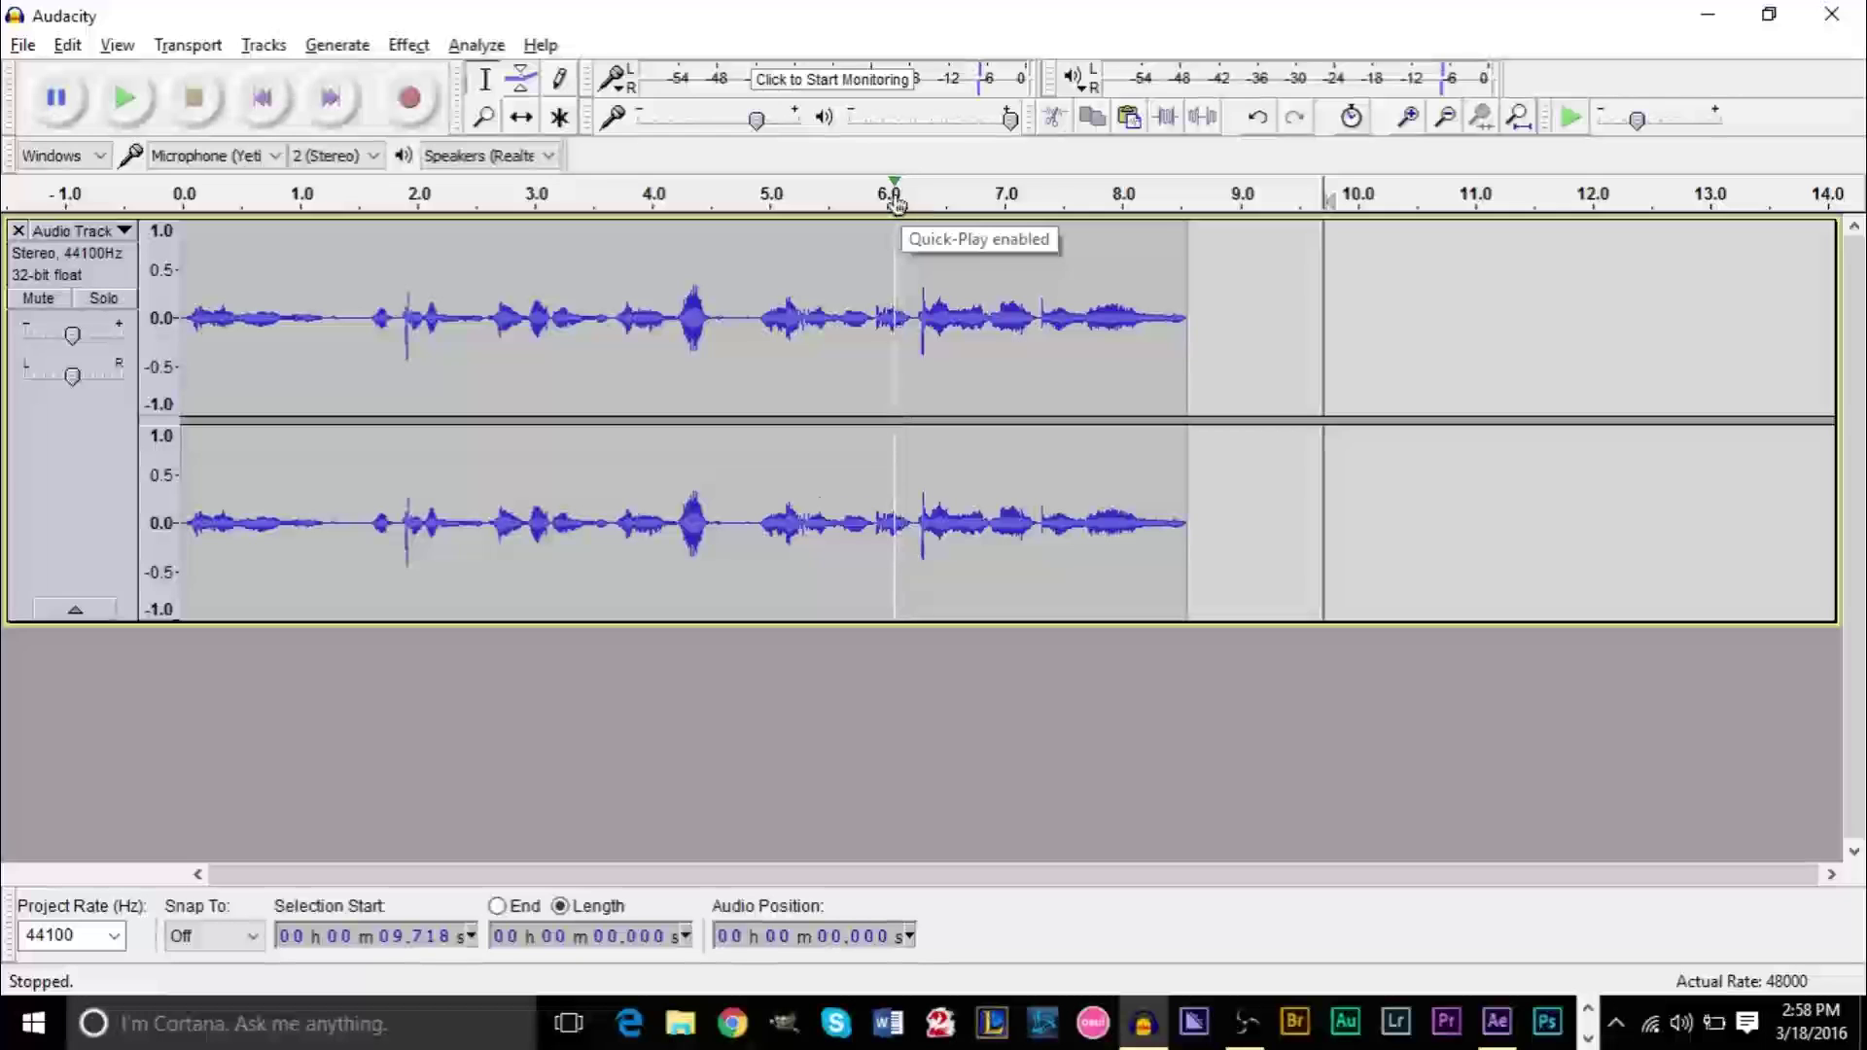
{"action": "key", "text": "ctrl+a"}
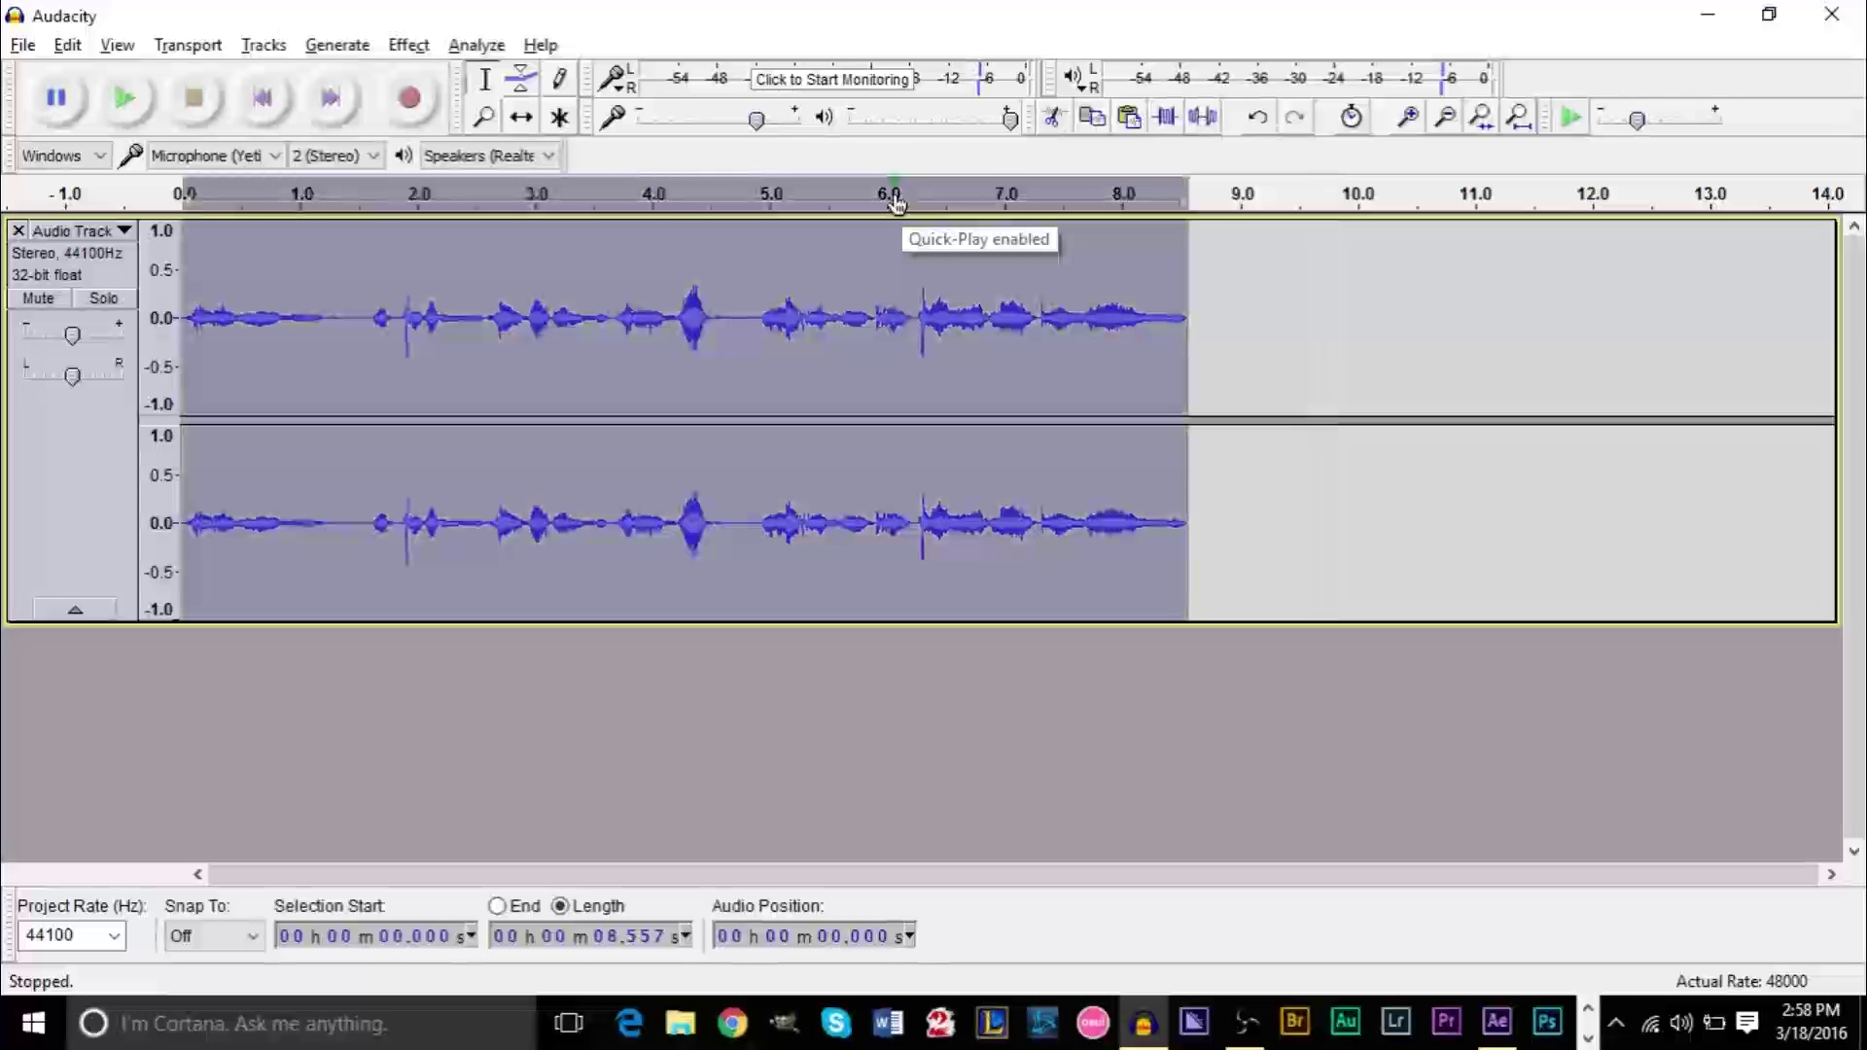
{"action": "left_click", "coordinate": [411, 46]}
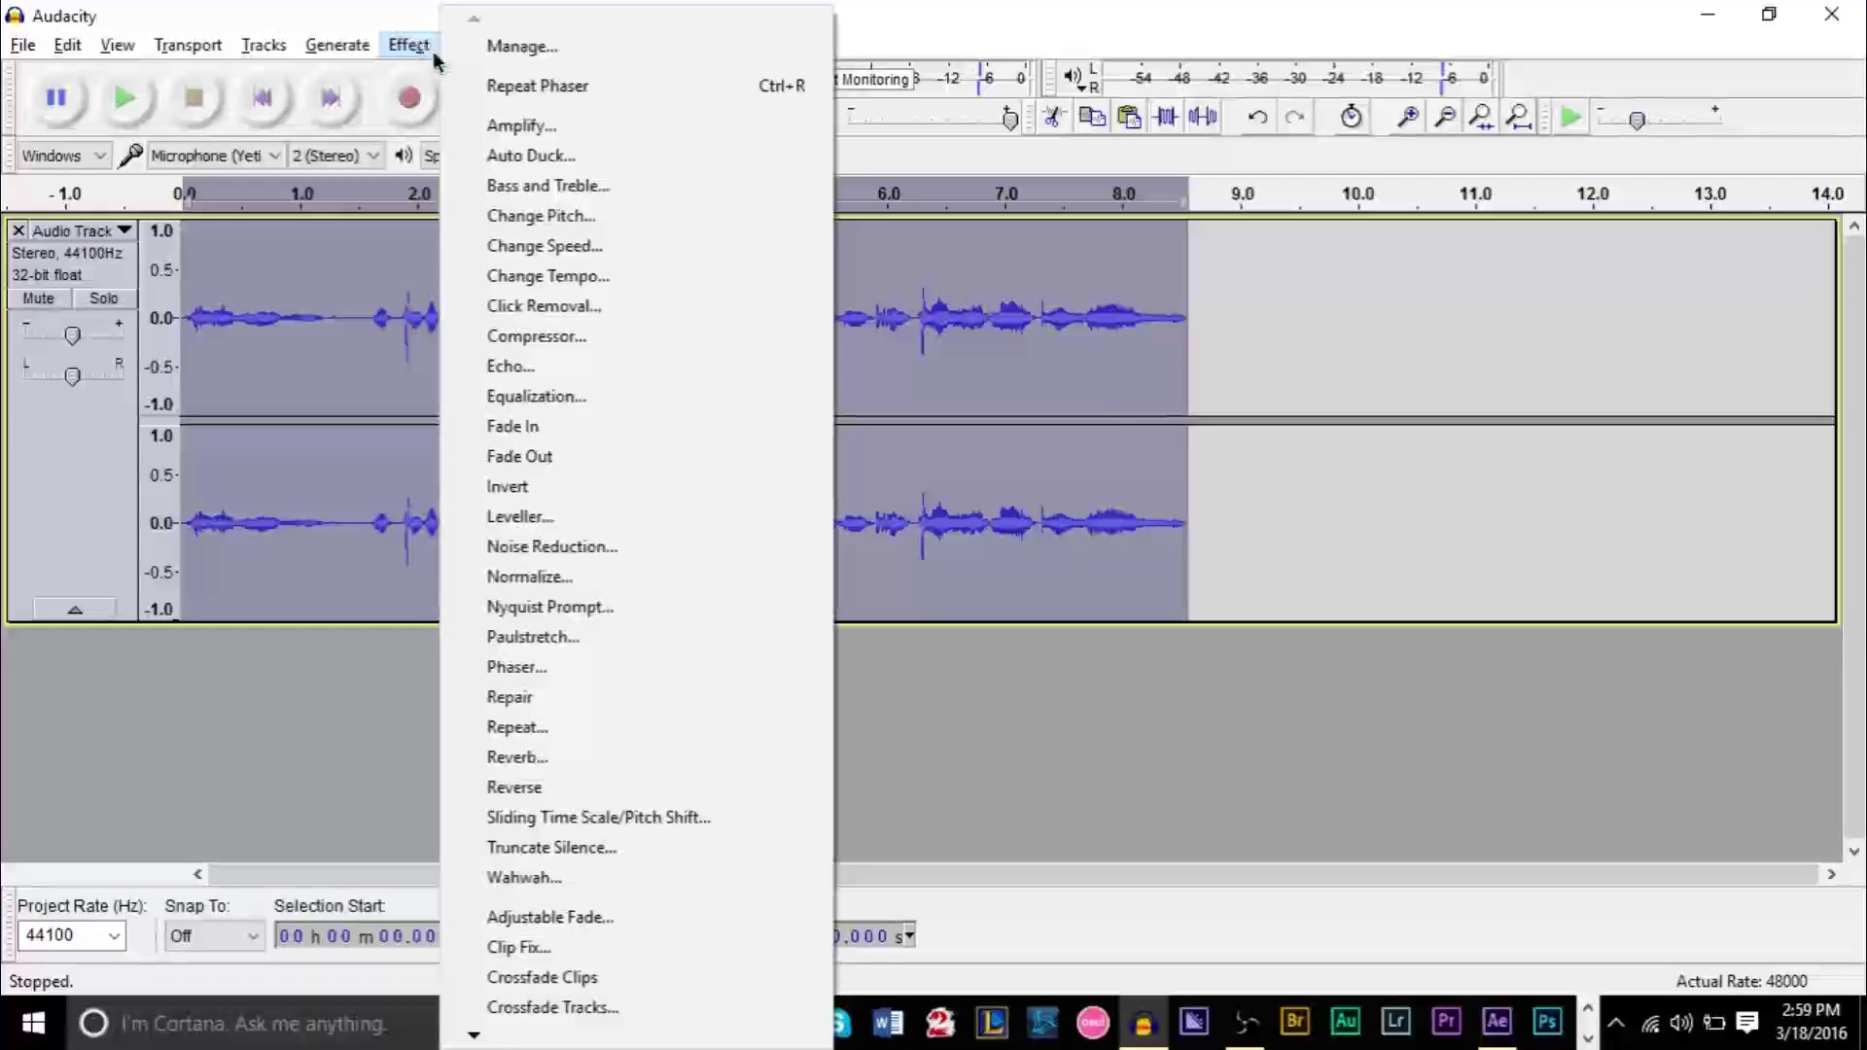
{"action": "left_click", "coordinate": [551, 187]}
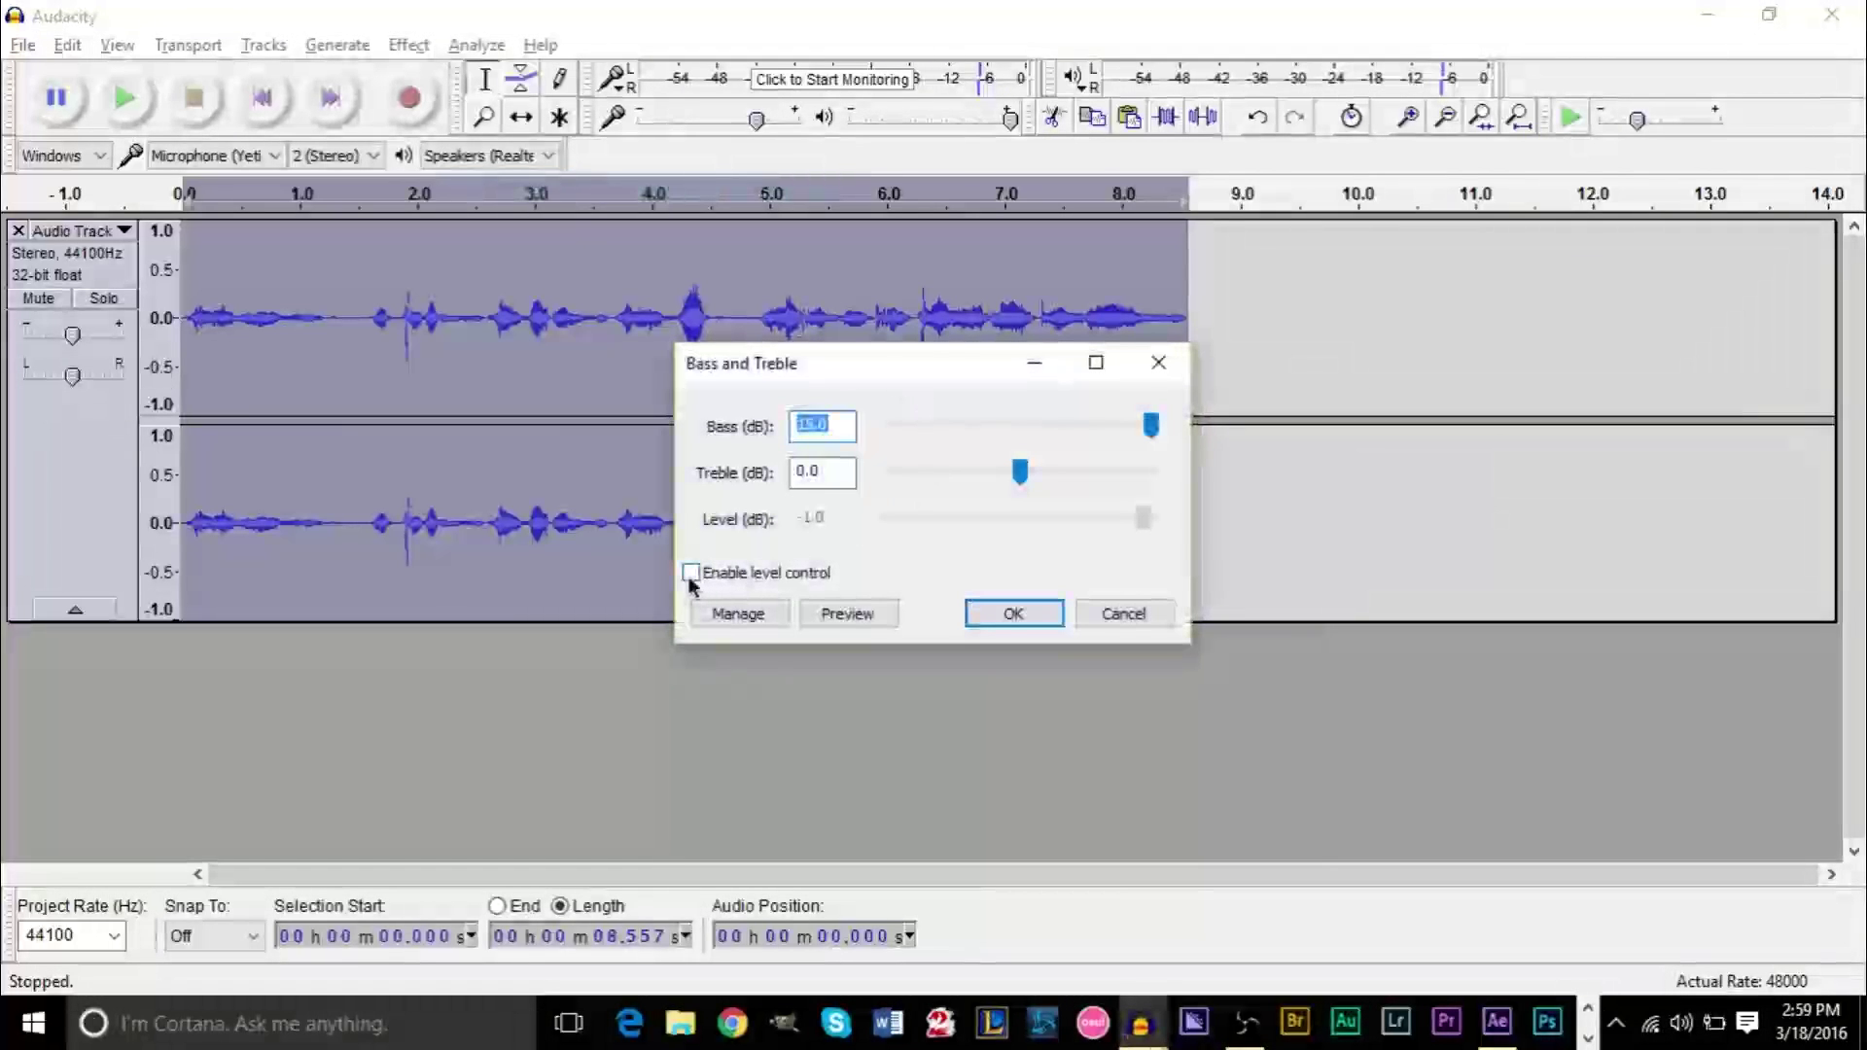
{"action": "left_click", "coordinate": [691, 574]}
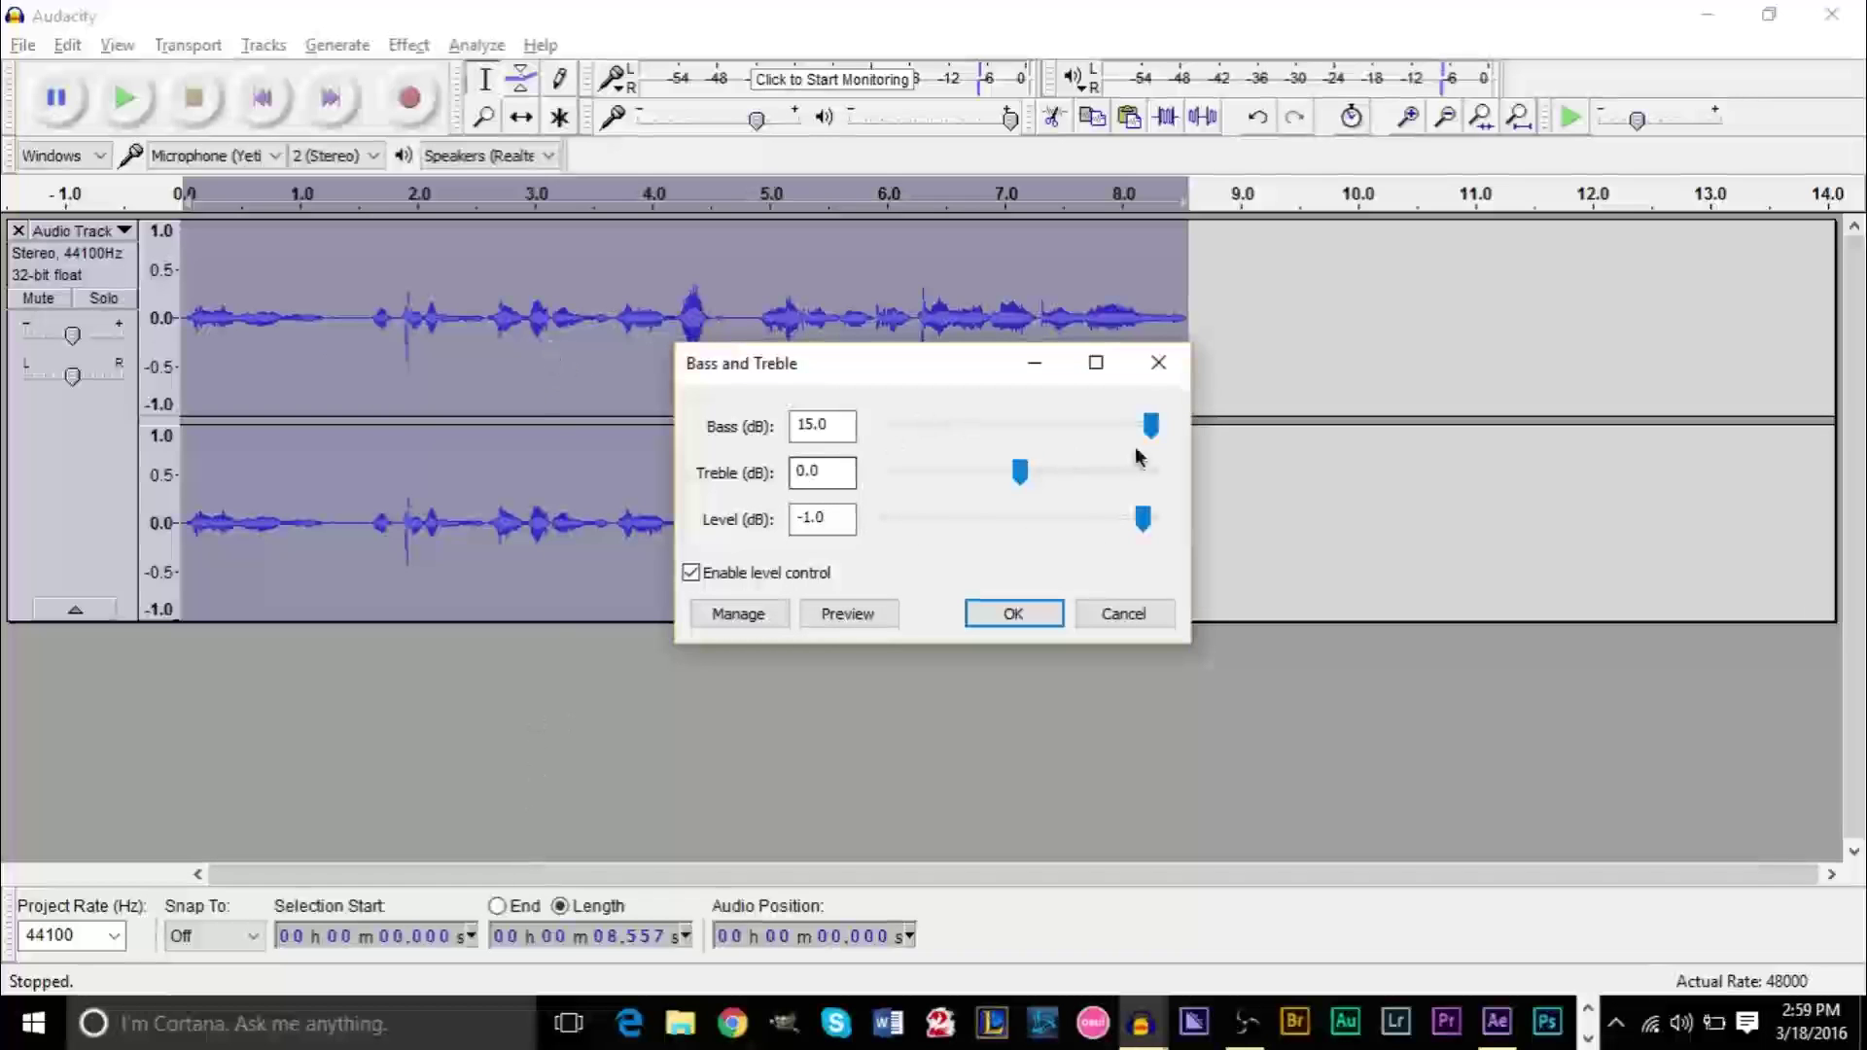
{"action": "left_click_drag", "start_coordinate": [1151, 426], "coordinate": [1348, 442]}
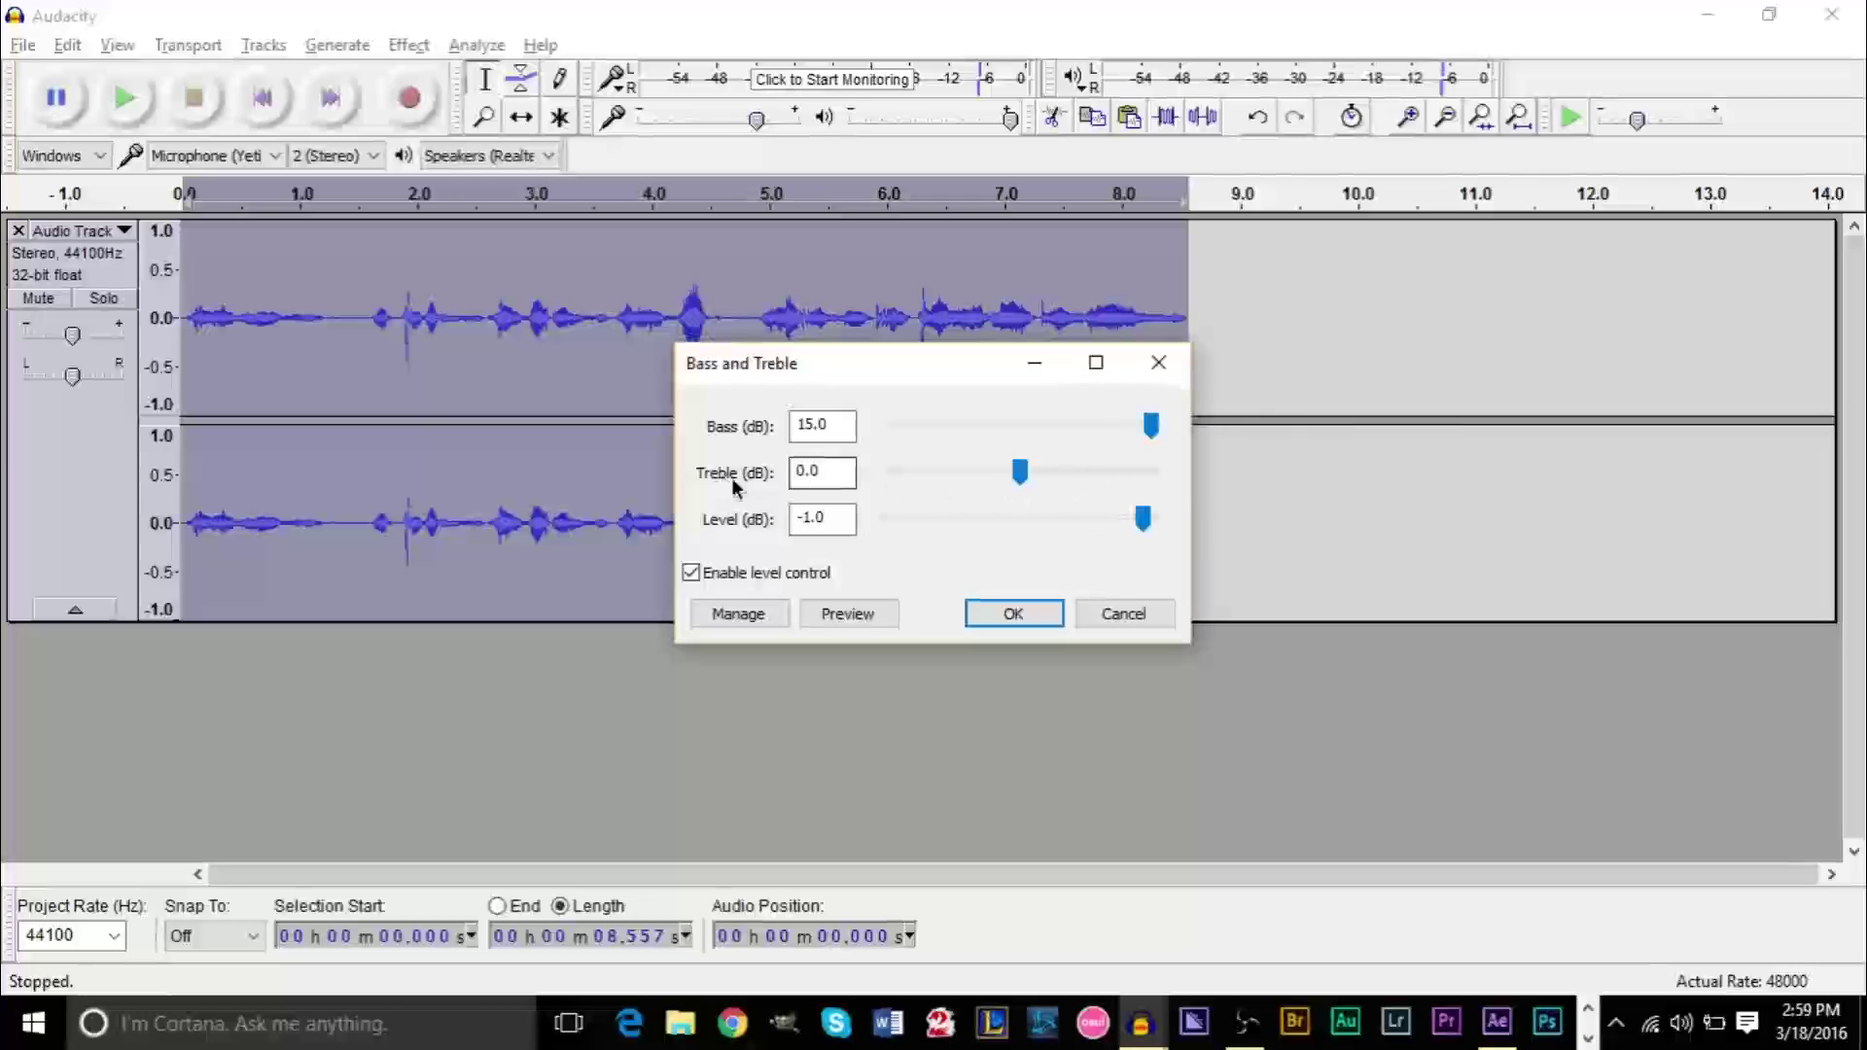
{"action": "left_click", "coordinate": [691, 574]}
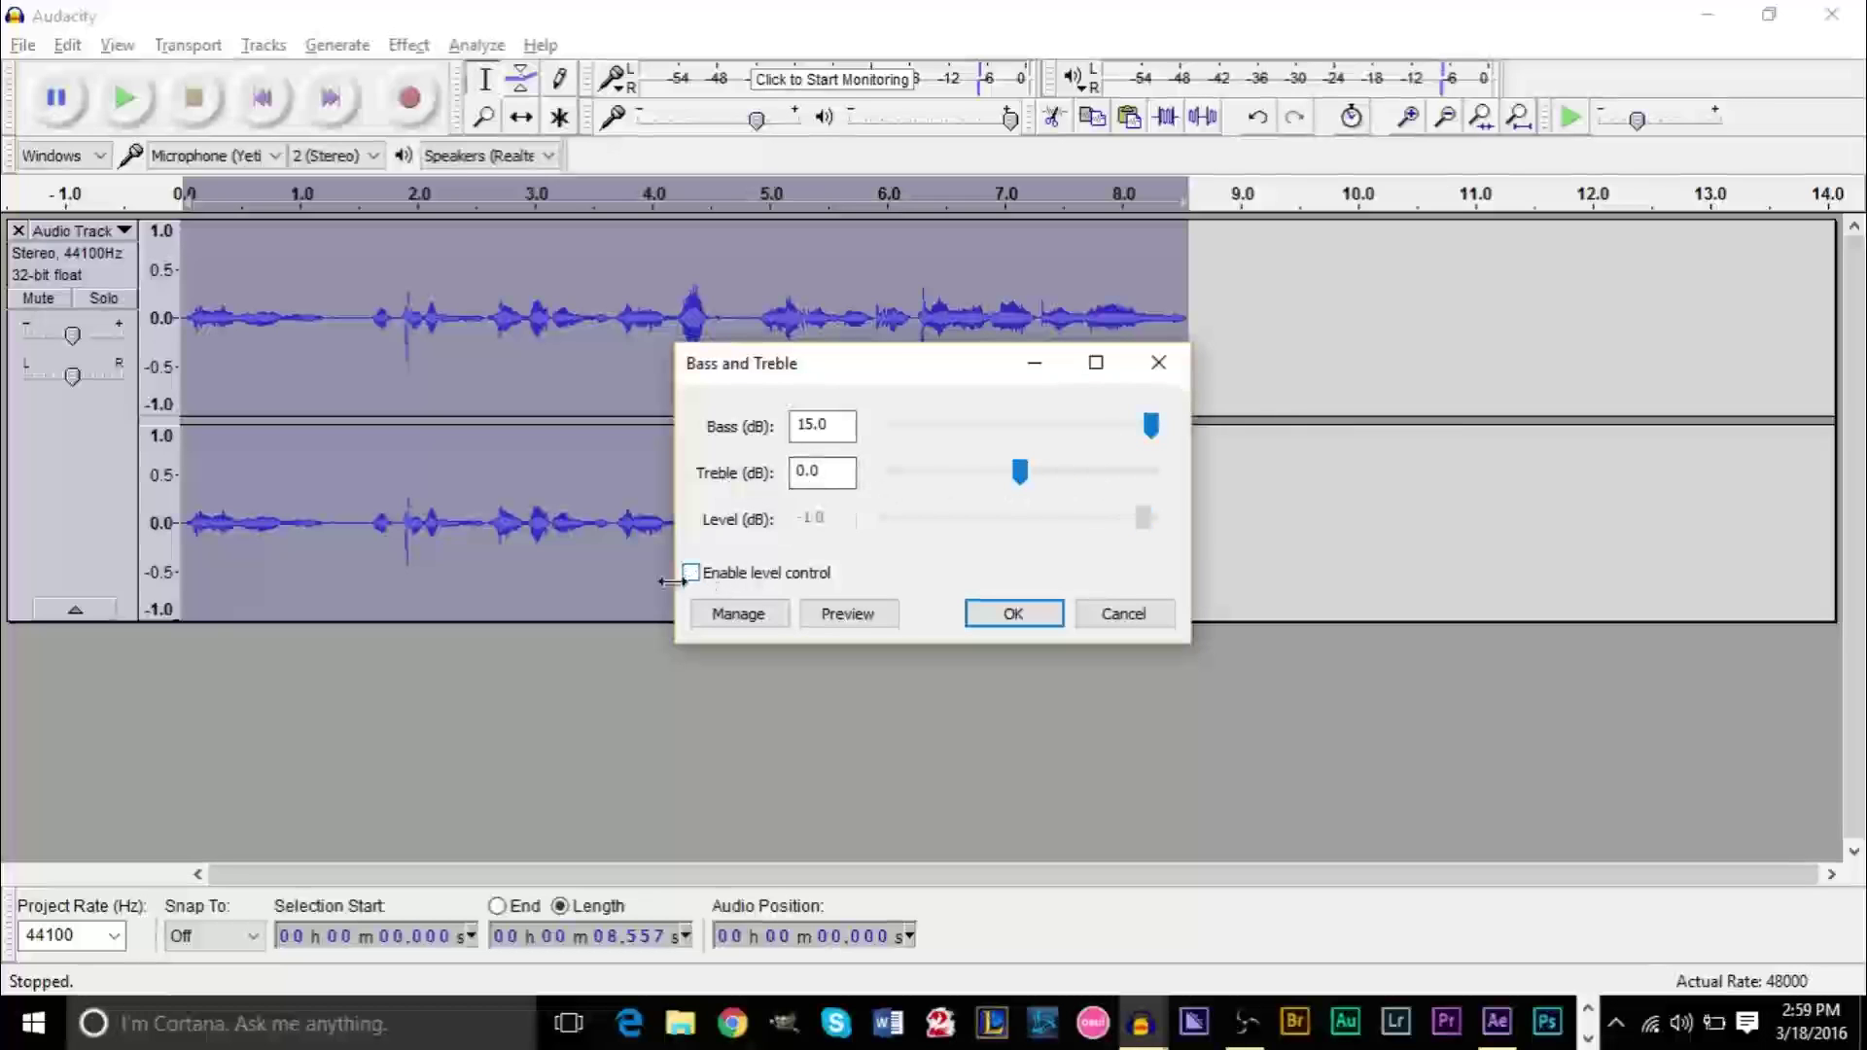
{"action": "left_click", "coordinate": [1045, 625]}
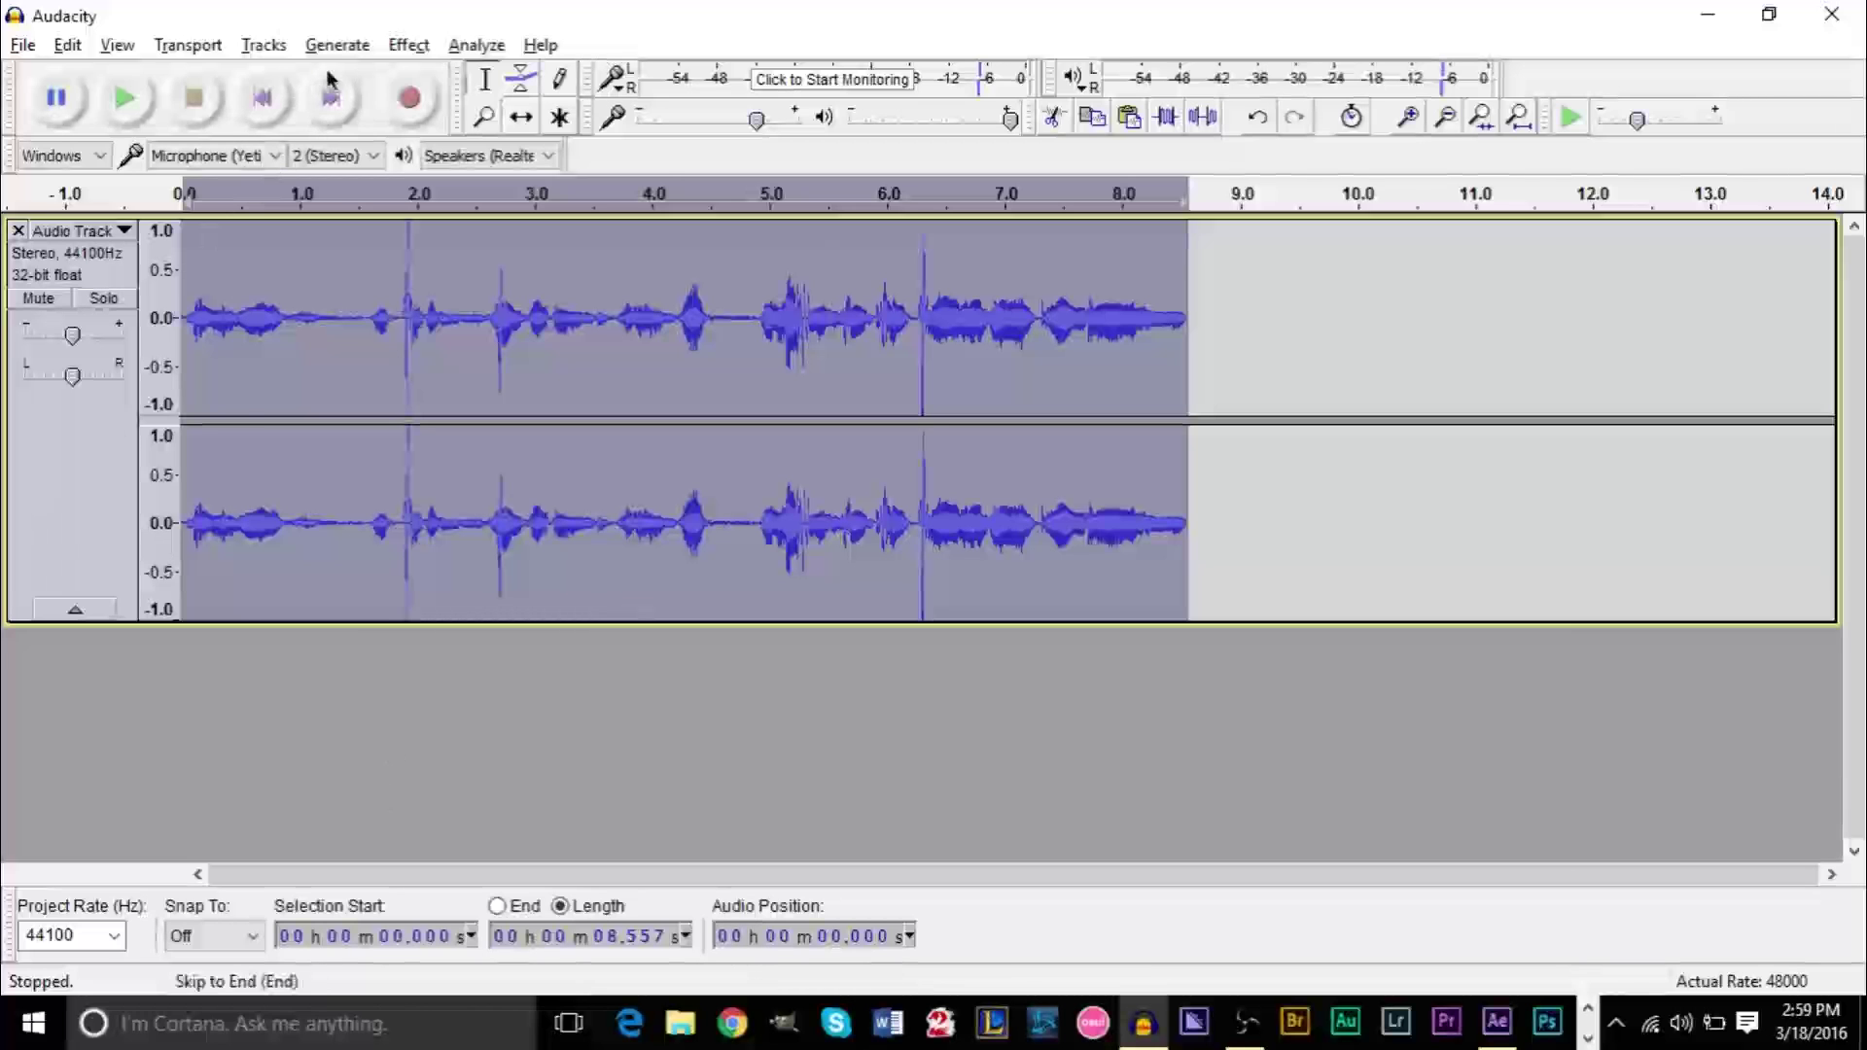
{"action": "left_click", "coordinate": [253, 49]}
Add a new stereo track and paste the copied bass-boosted voice into it
{"action": "mouse_move", "coordinate": [261, 76]}
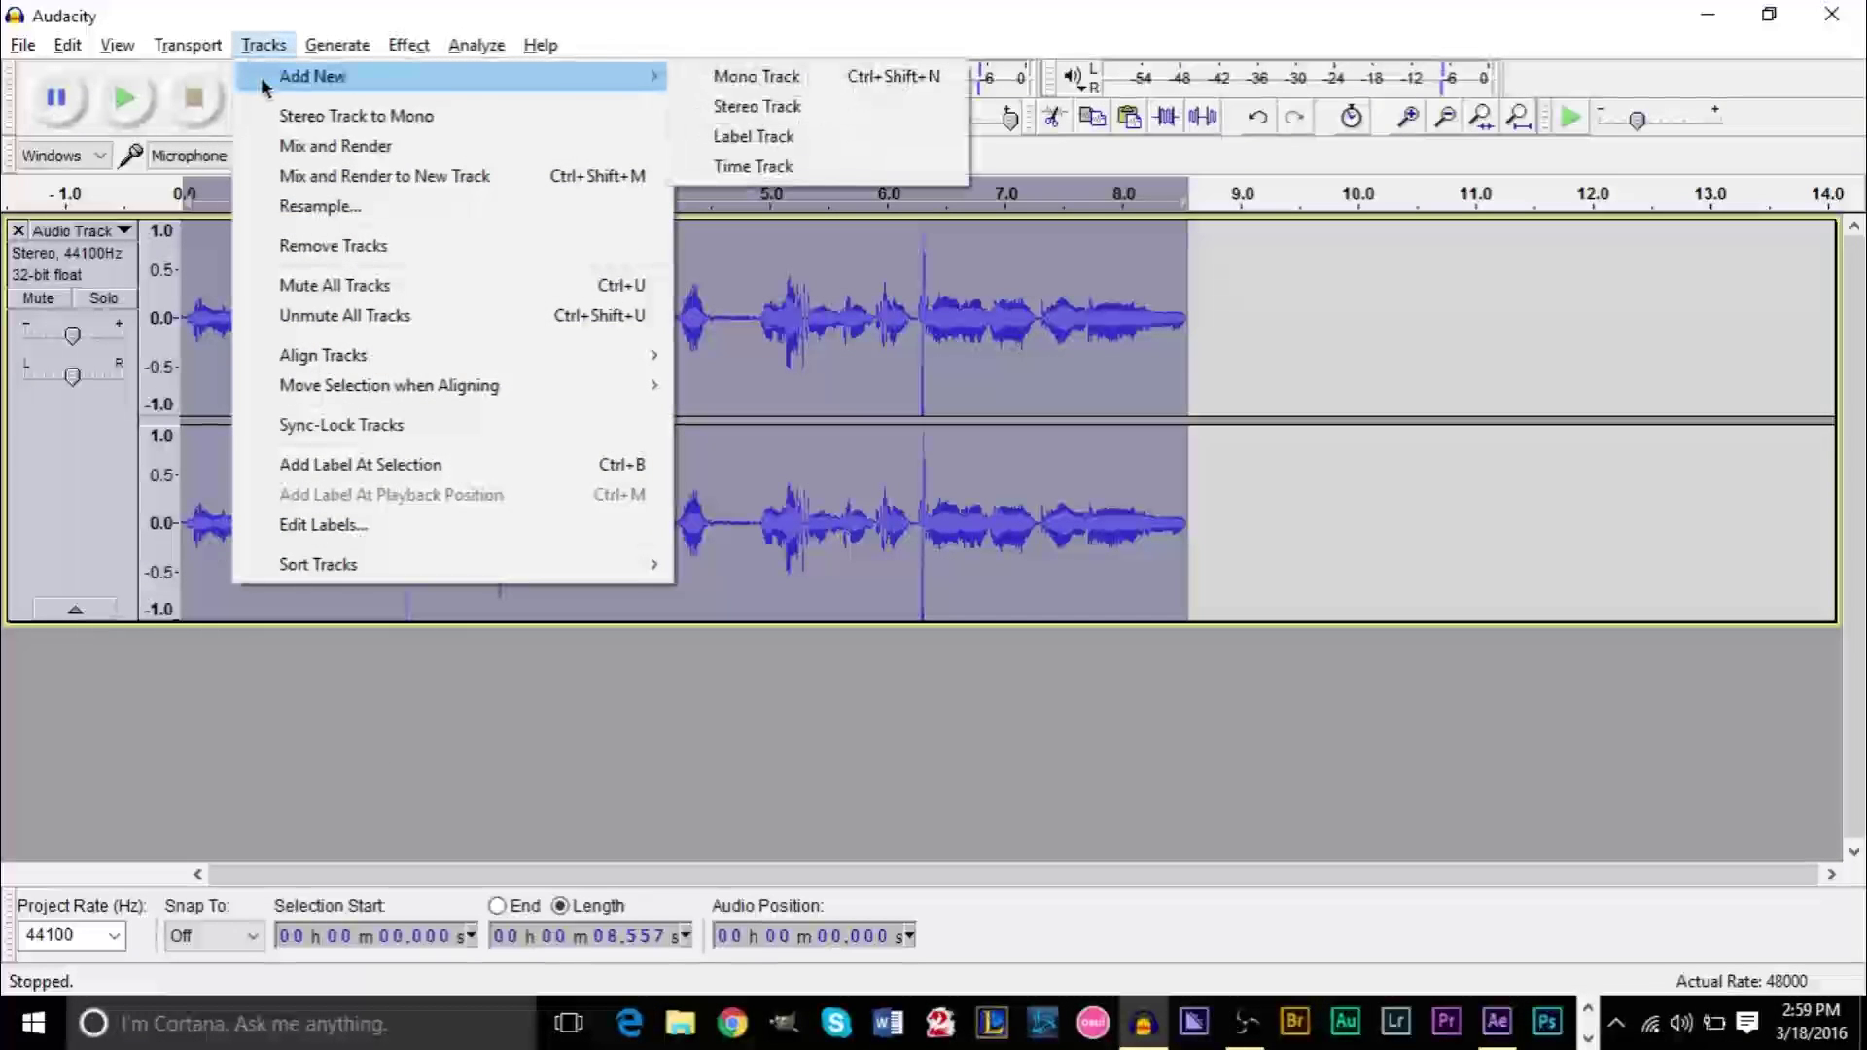
{"action": "left_click", "coordinate": [704, 108]}
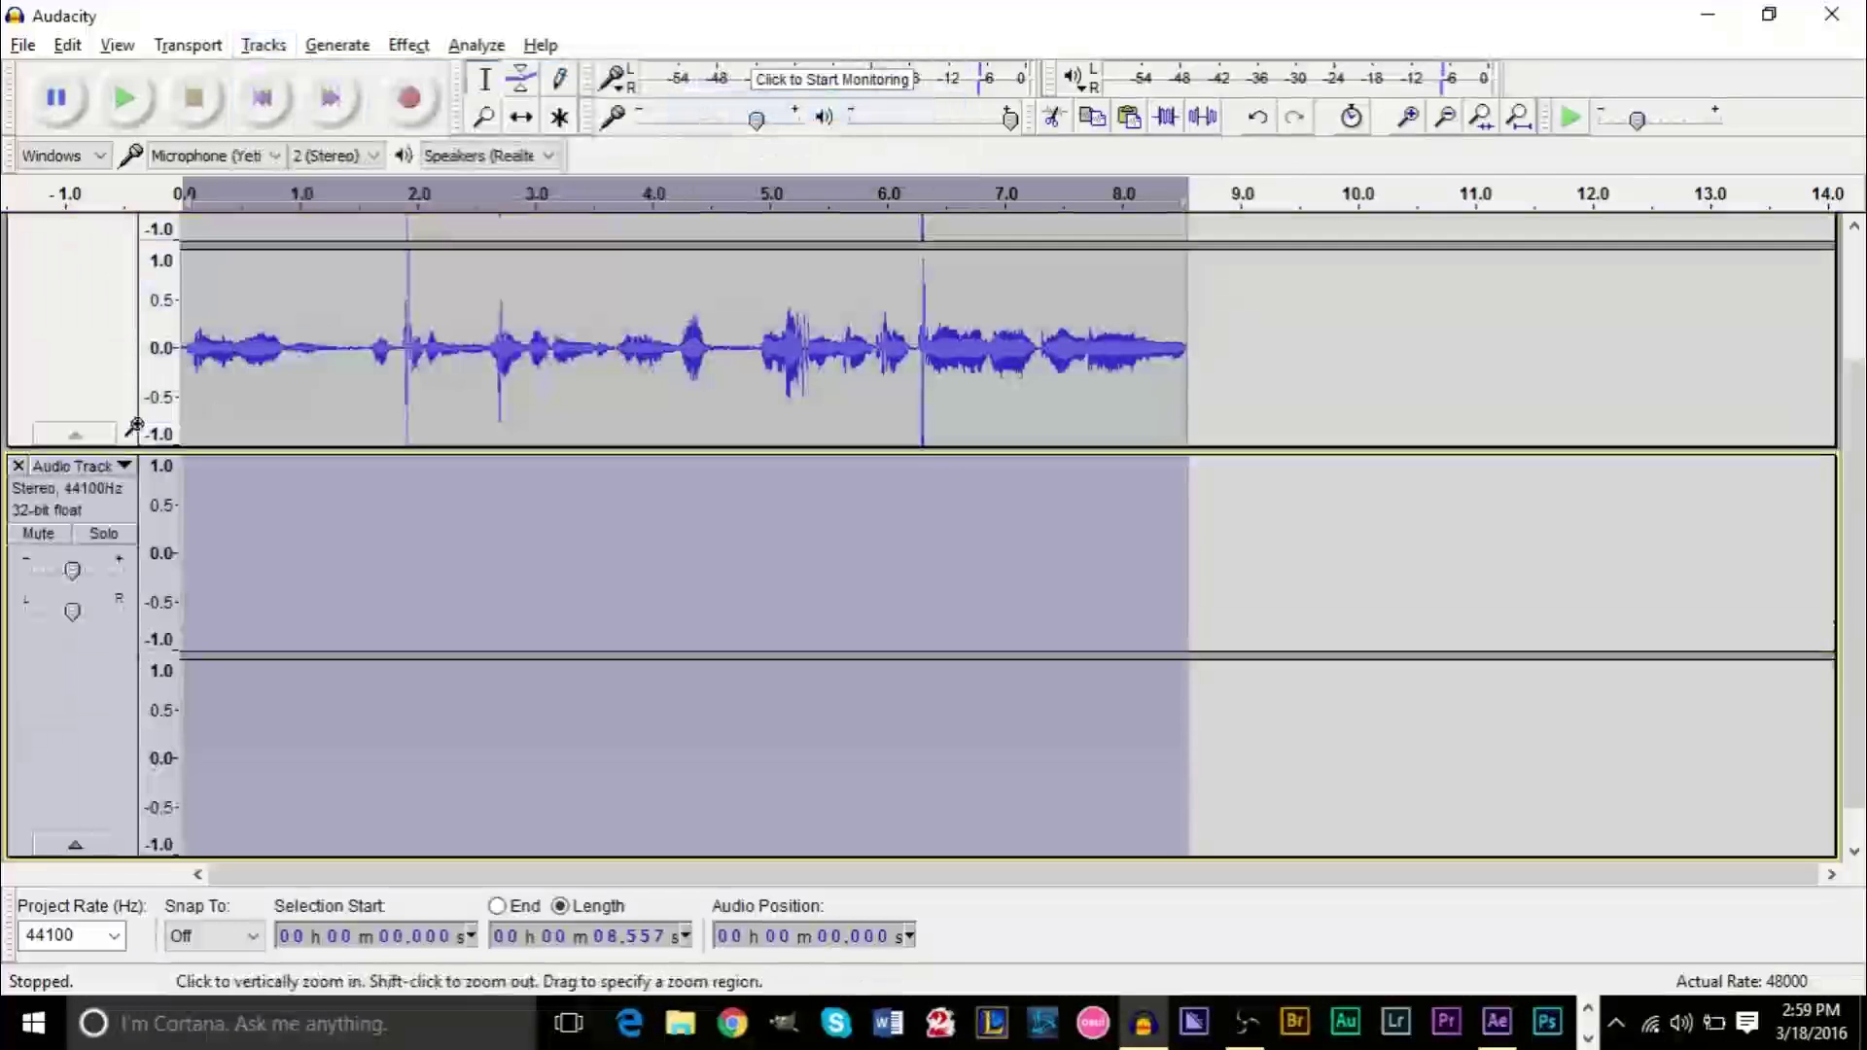
{"action": "left_click", "coordinate": [103, 401]}
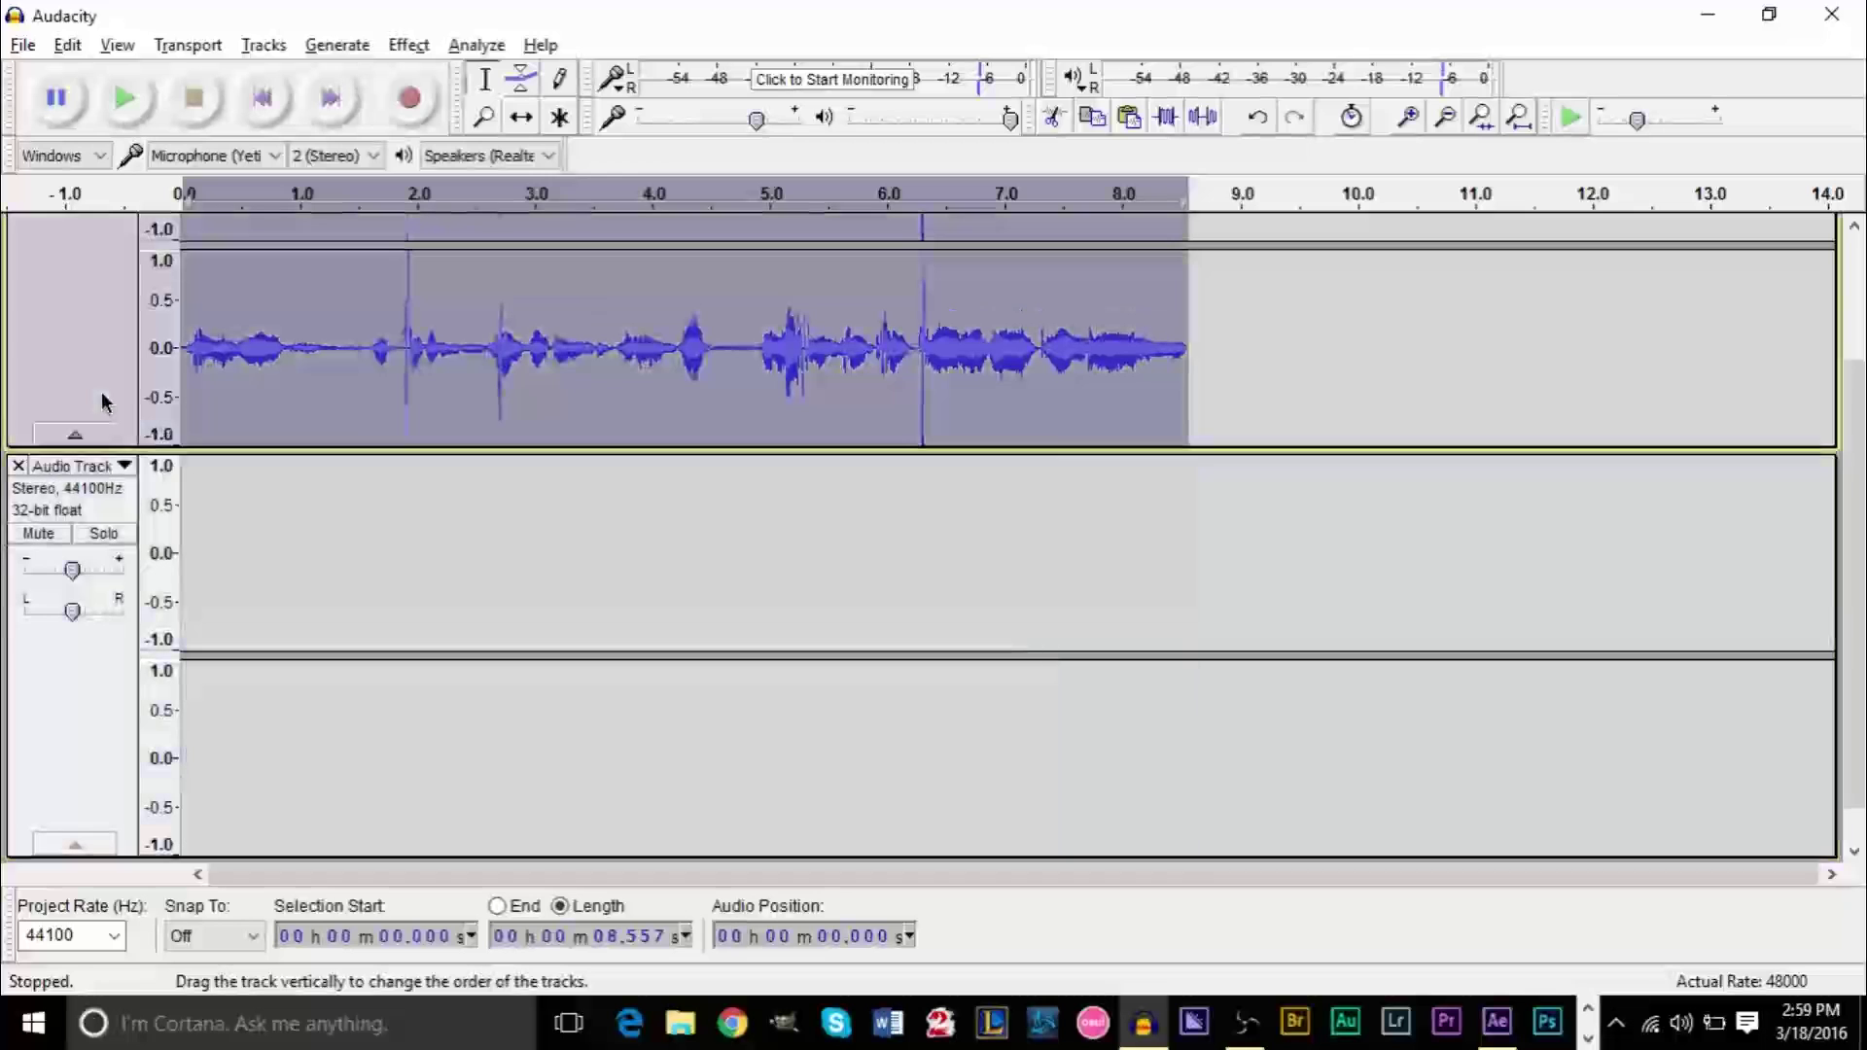
{"action": "left_click", "coordinate": [78, 675]}
{"action": "key", "text": "ctrl+v"}
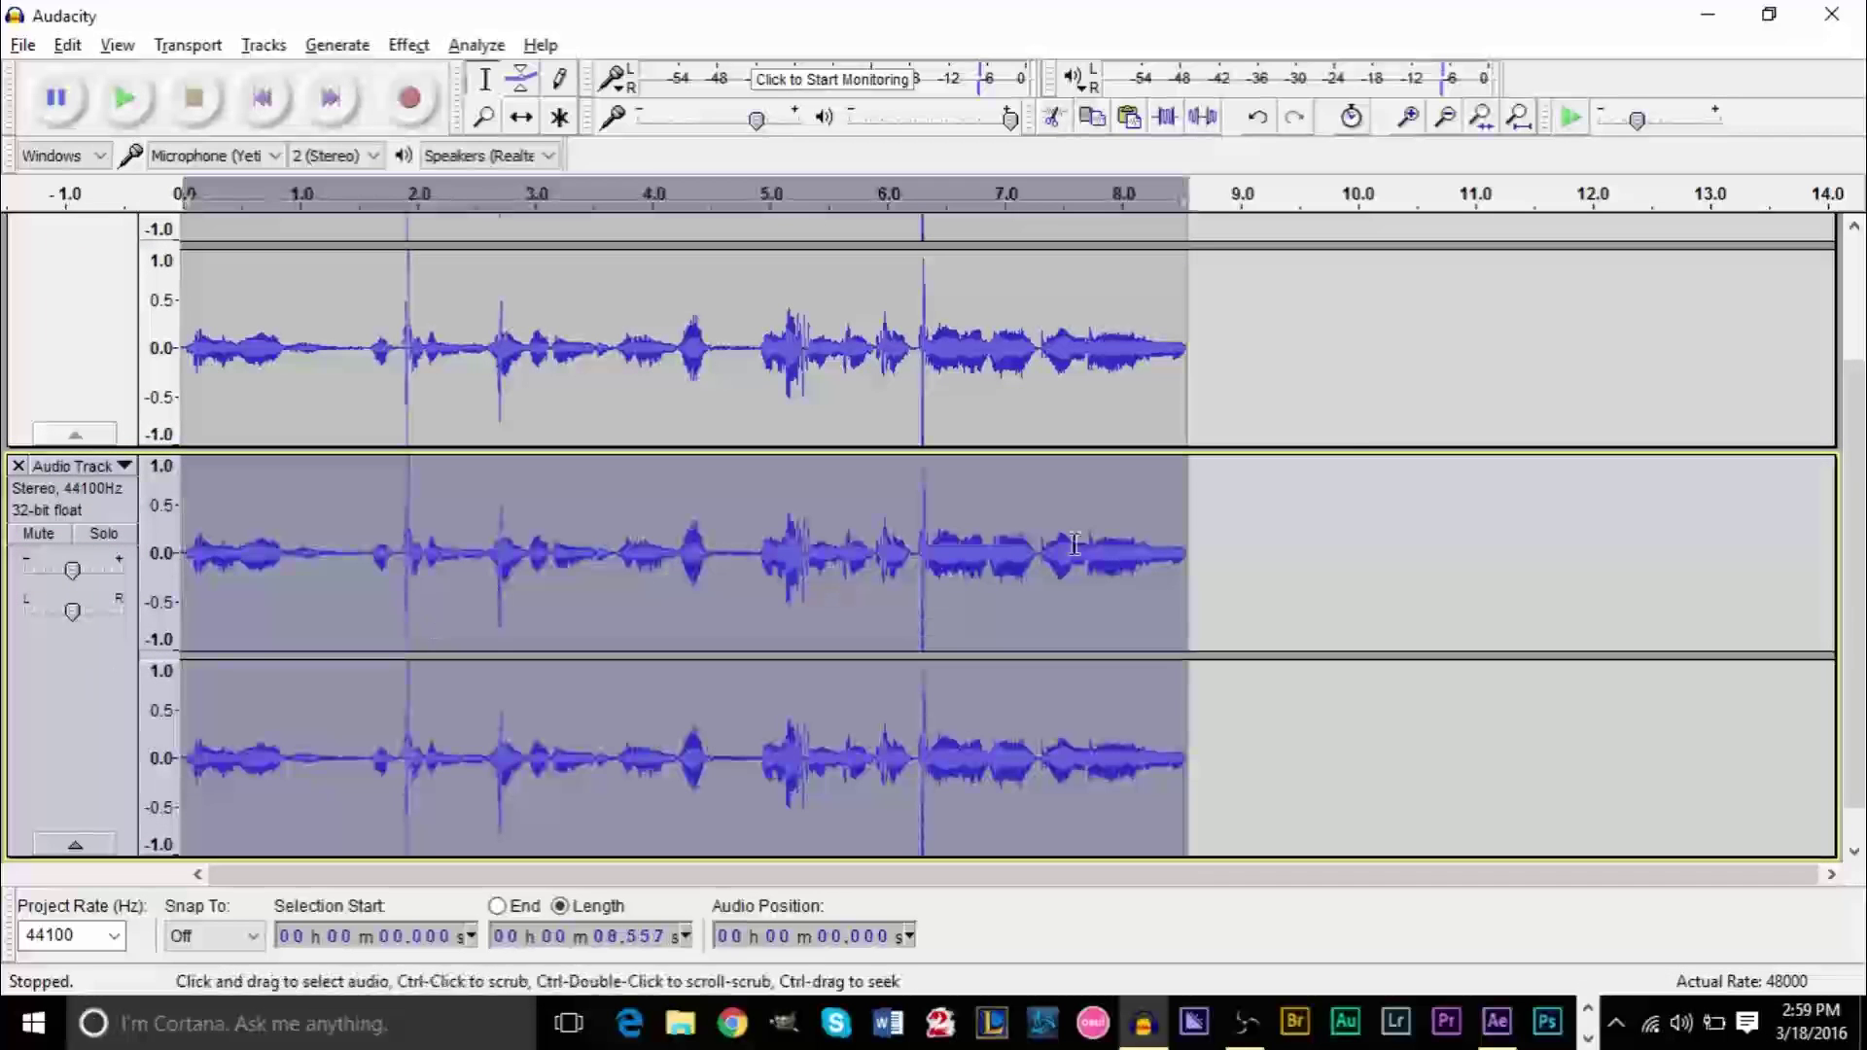
{"action": "scroll", "coordinate": [1352, 450], "scroll_direction": "up", "scroll_amount": 3}
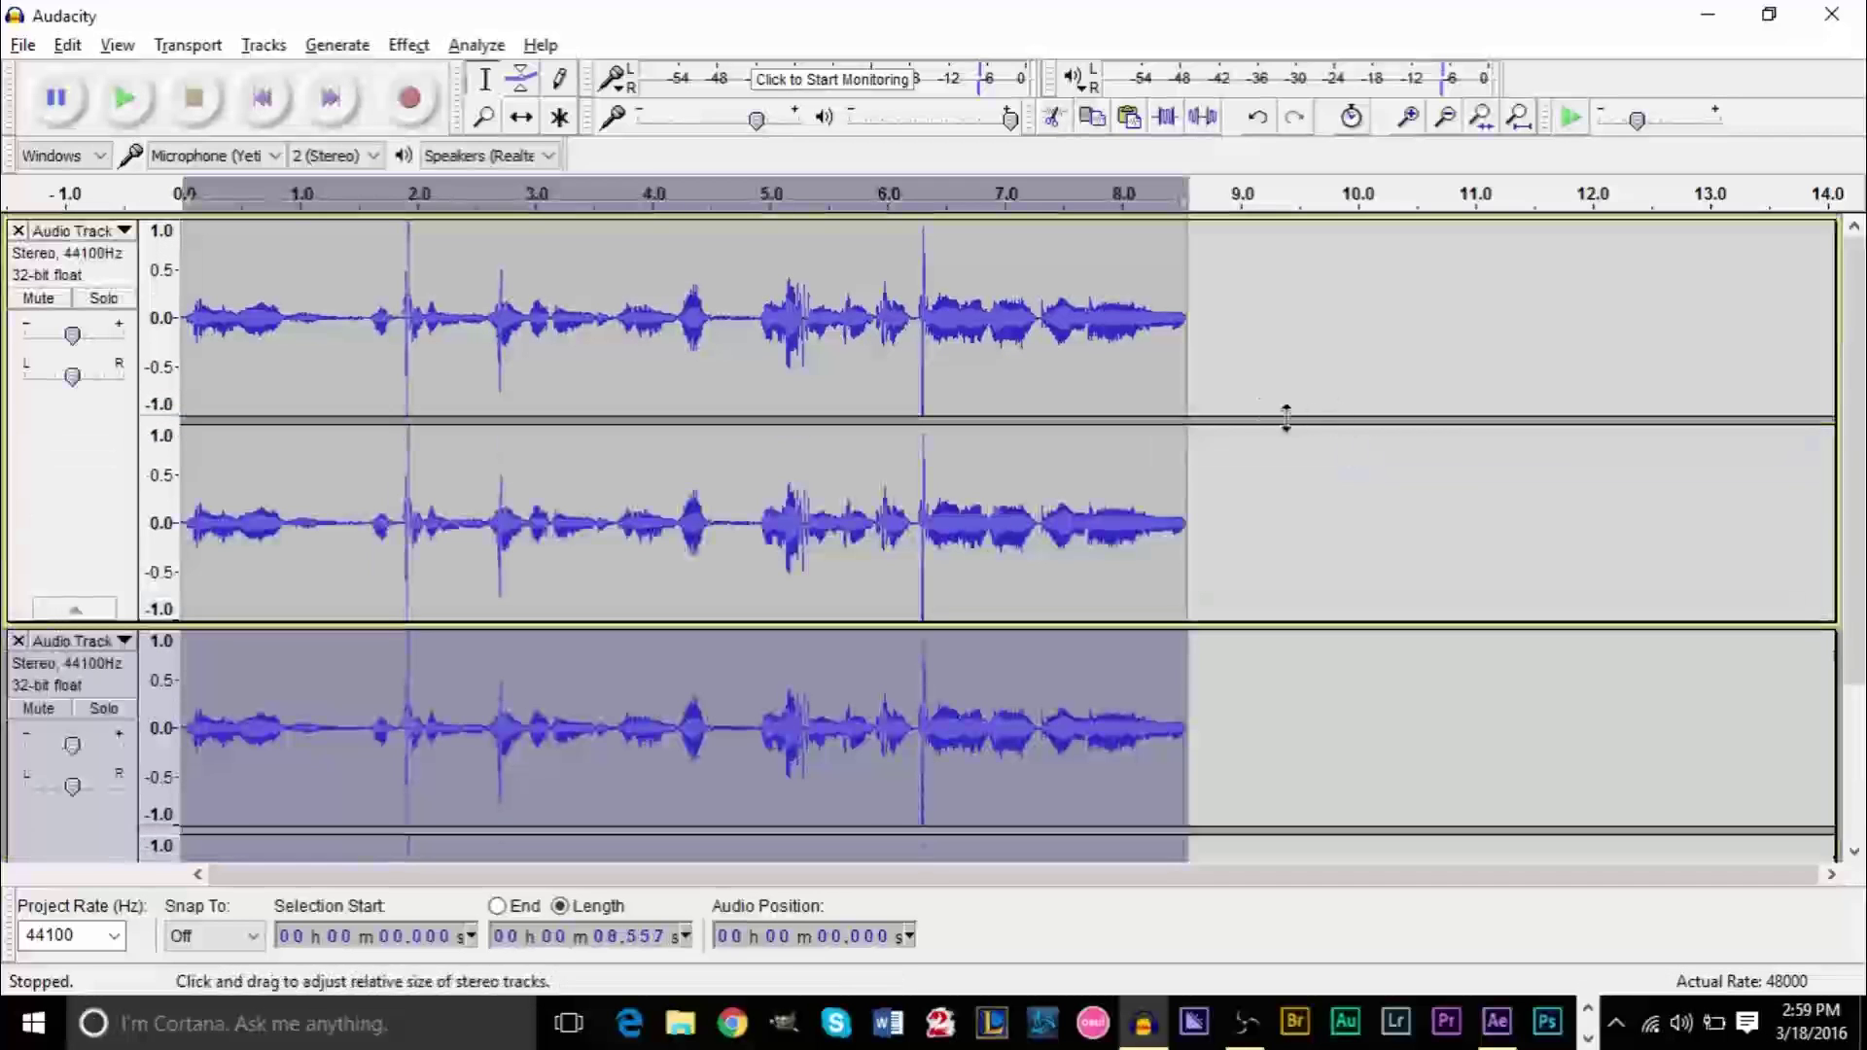
{"action": "left_click", "coordinate": [1230, 374]}
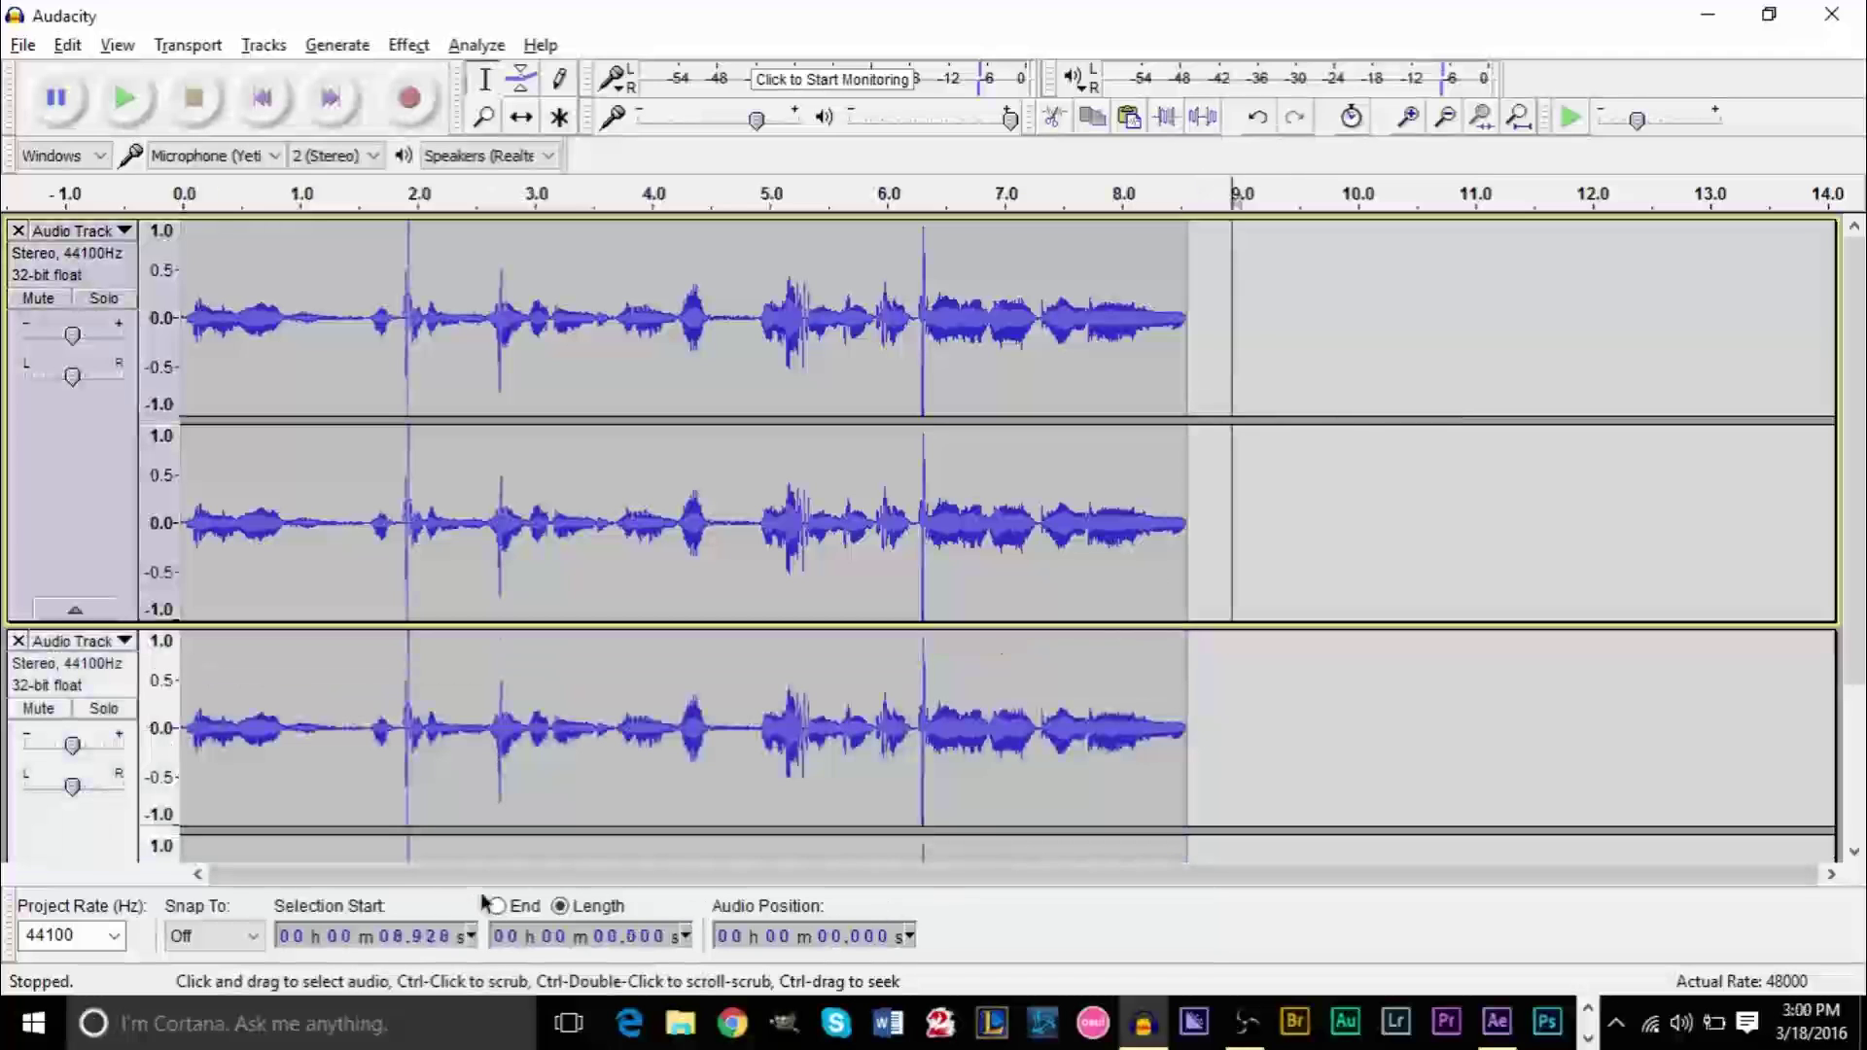
Lower the upper track's pitch by 20 percent with Change Pitch, keeping tempo unchanged
{"action": "left_click", "coordinate": [44, 462]}
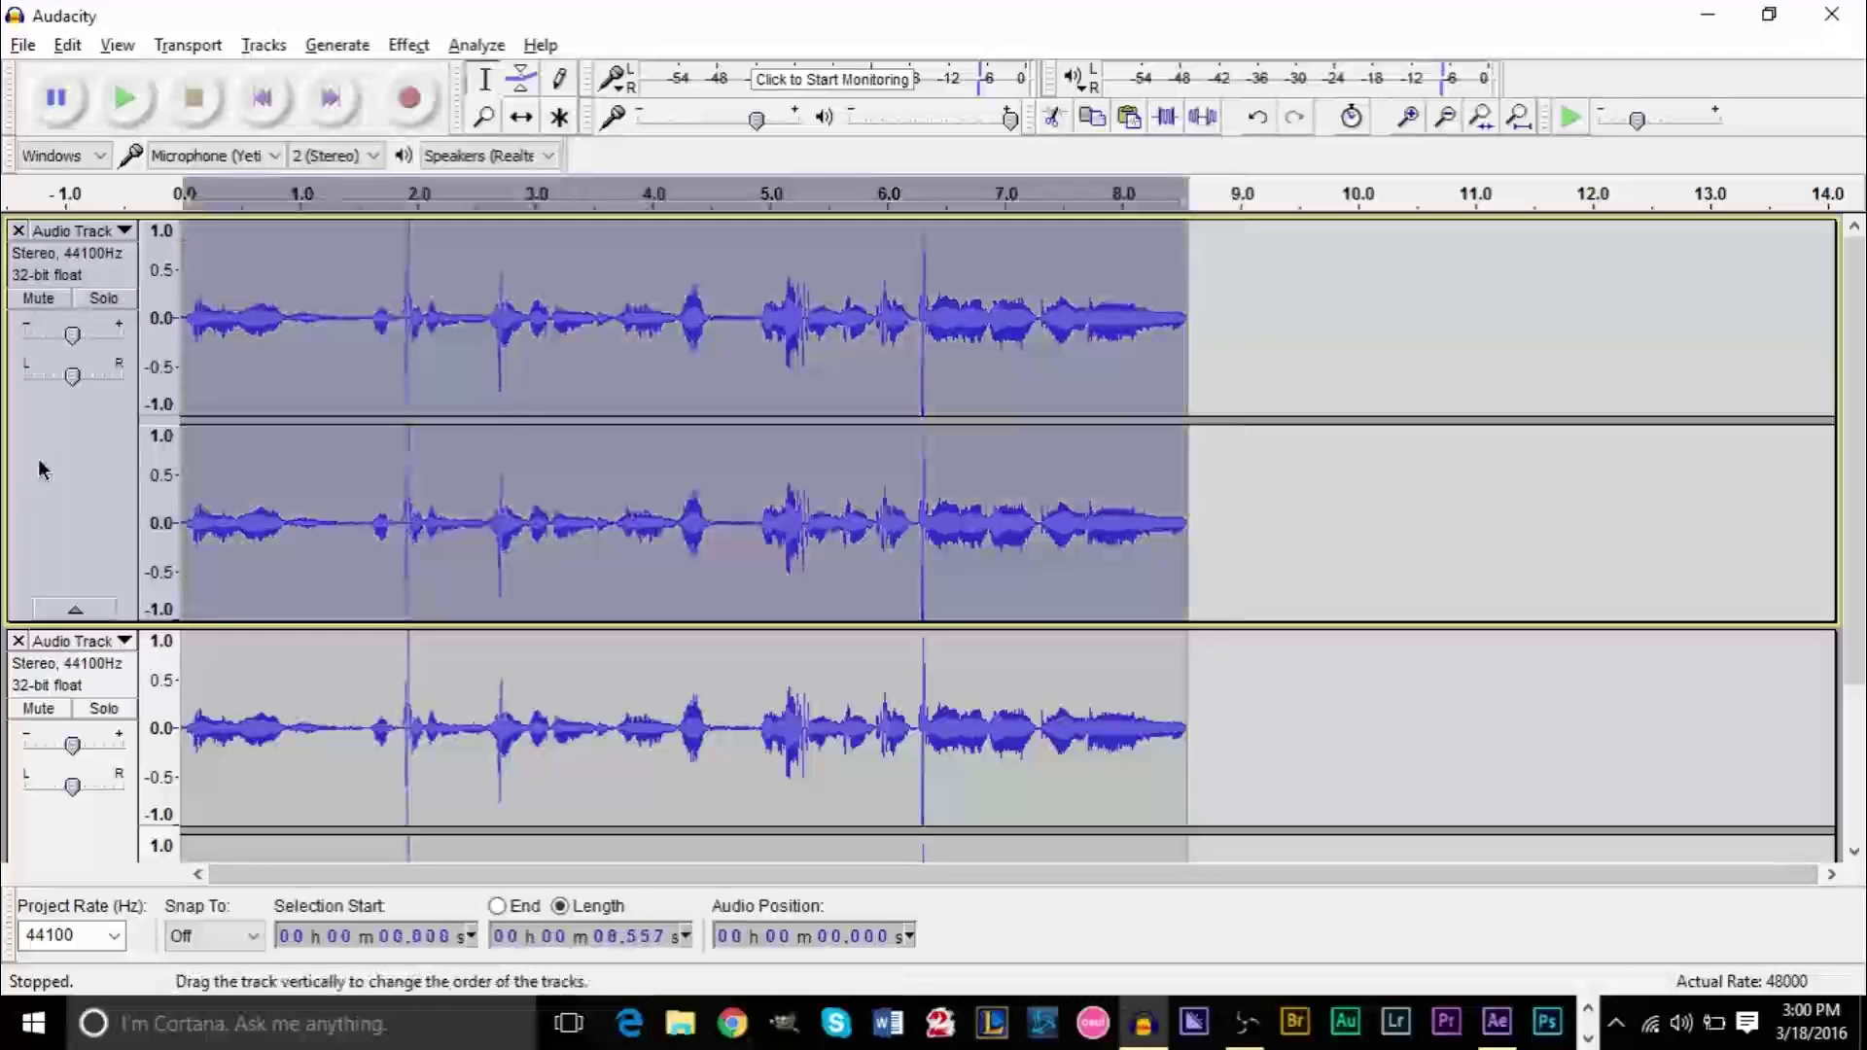
{"action": "left_click", "coordinate": [392, 49]}
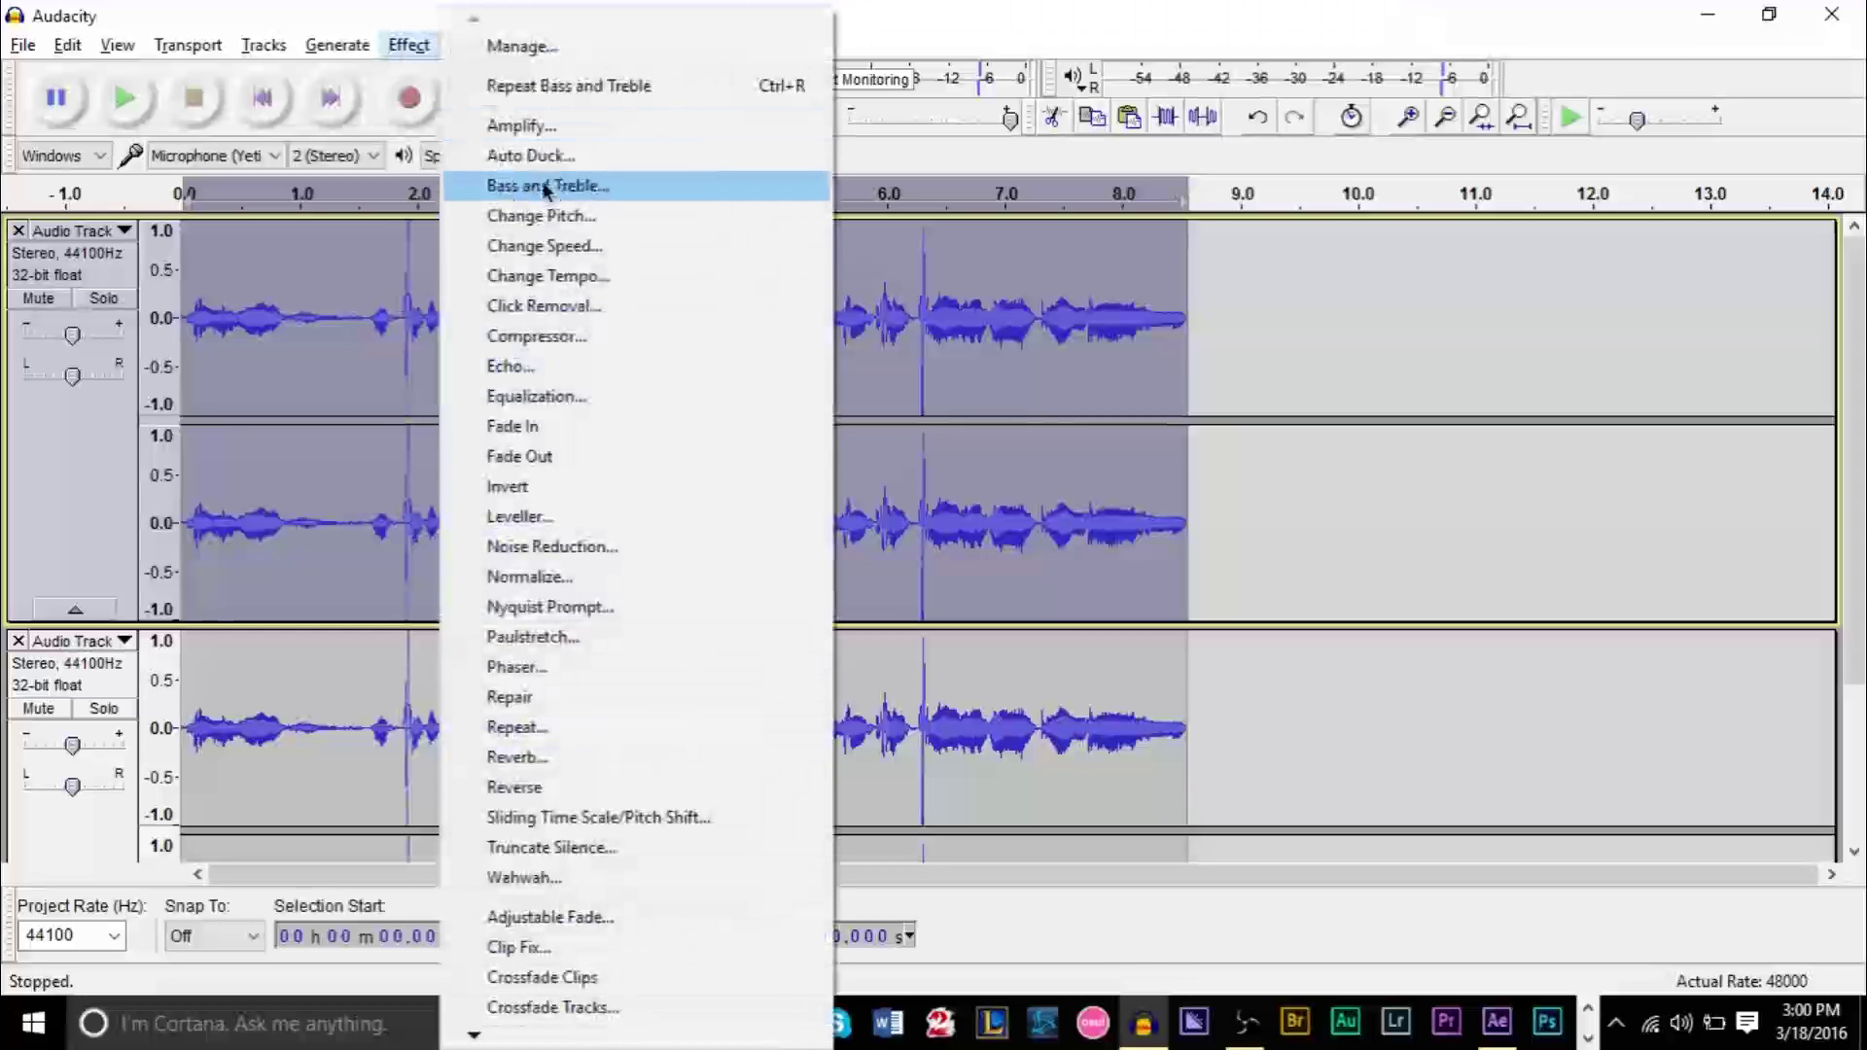
{"action": "left_click", "coordinate": [571, 216]}
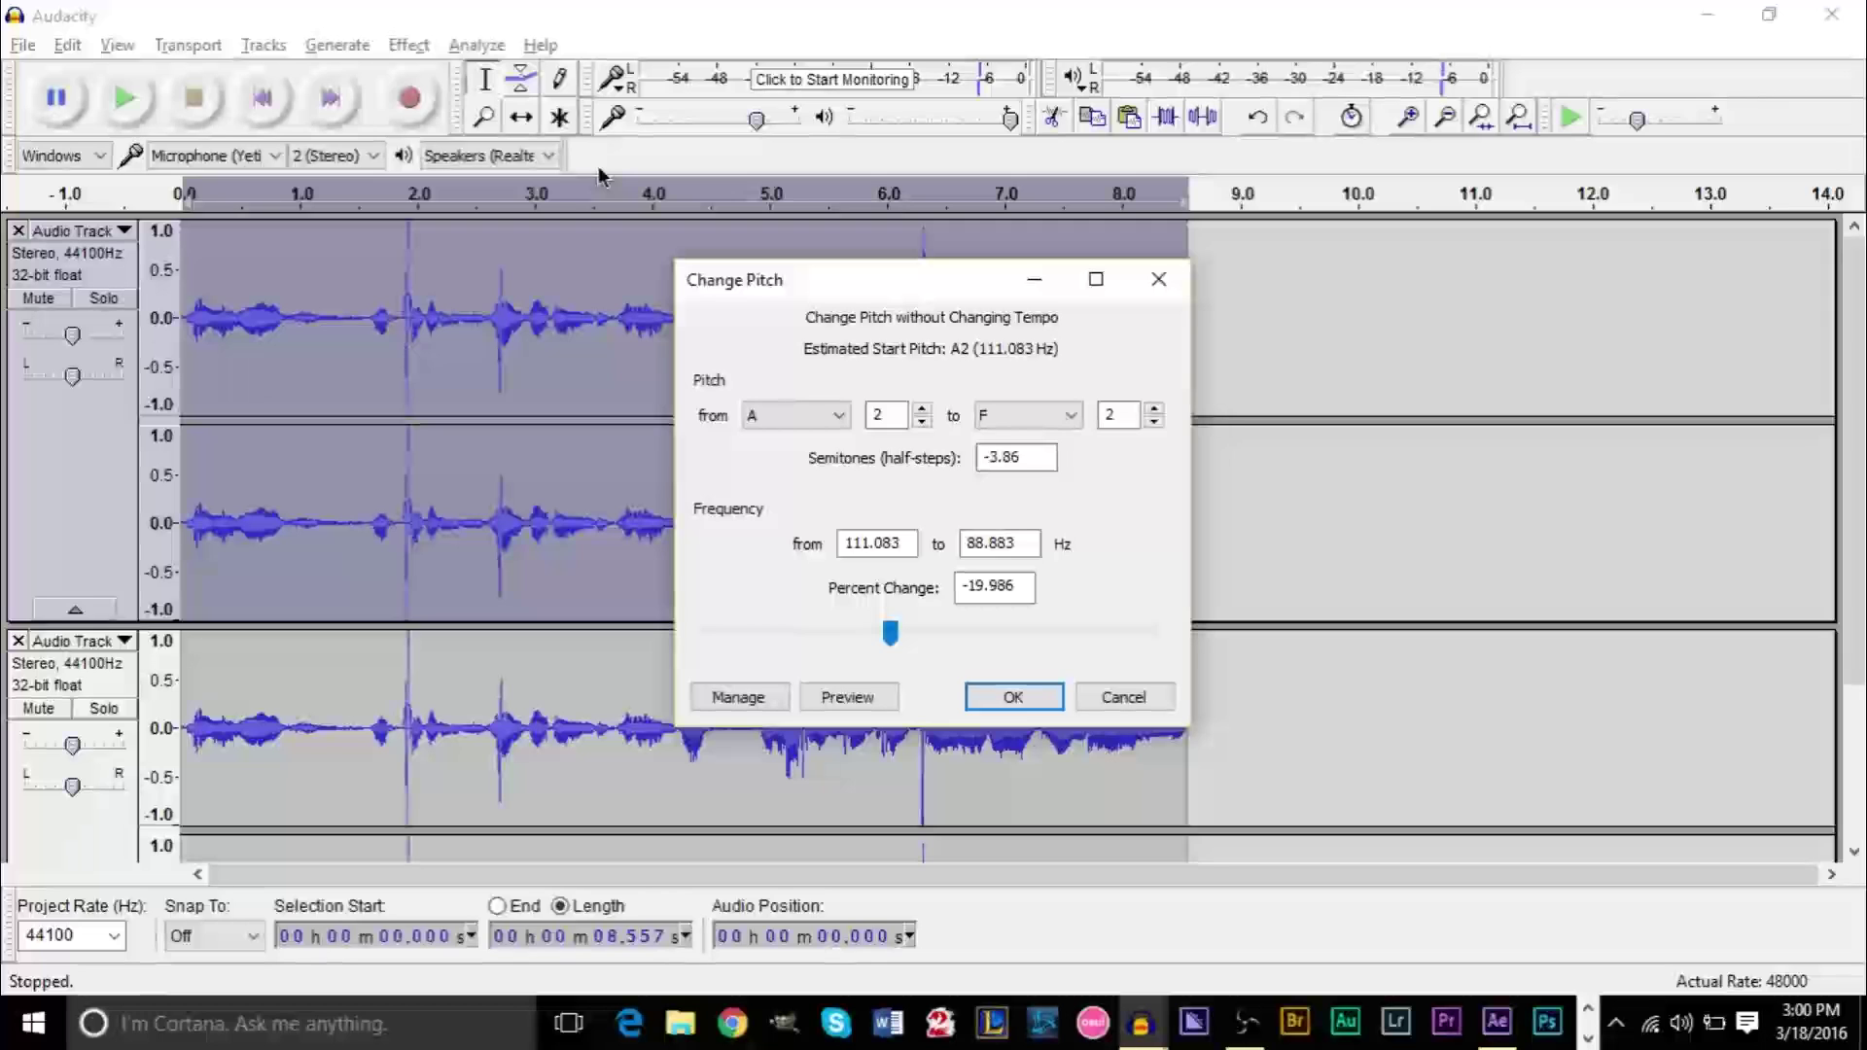
{"action": "double_click", "coordinate": [1007, 589]}
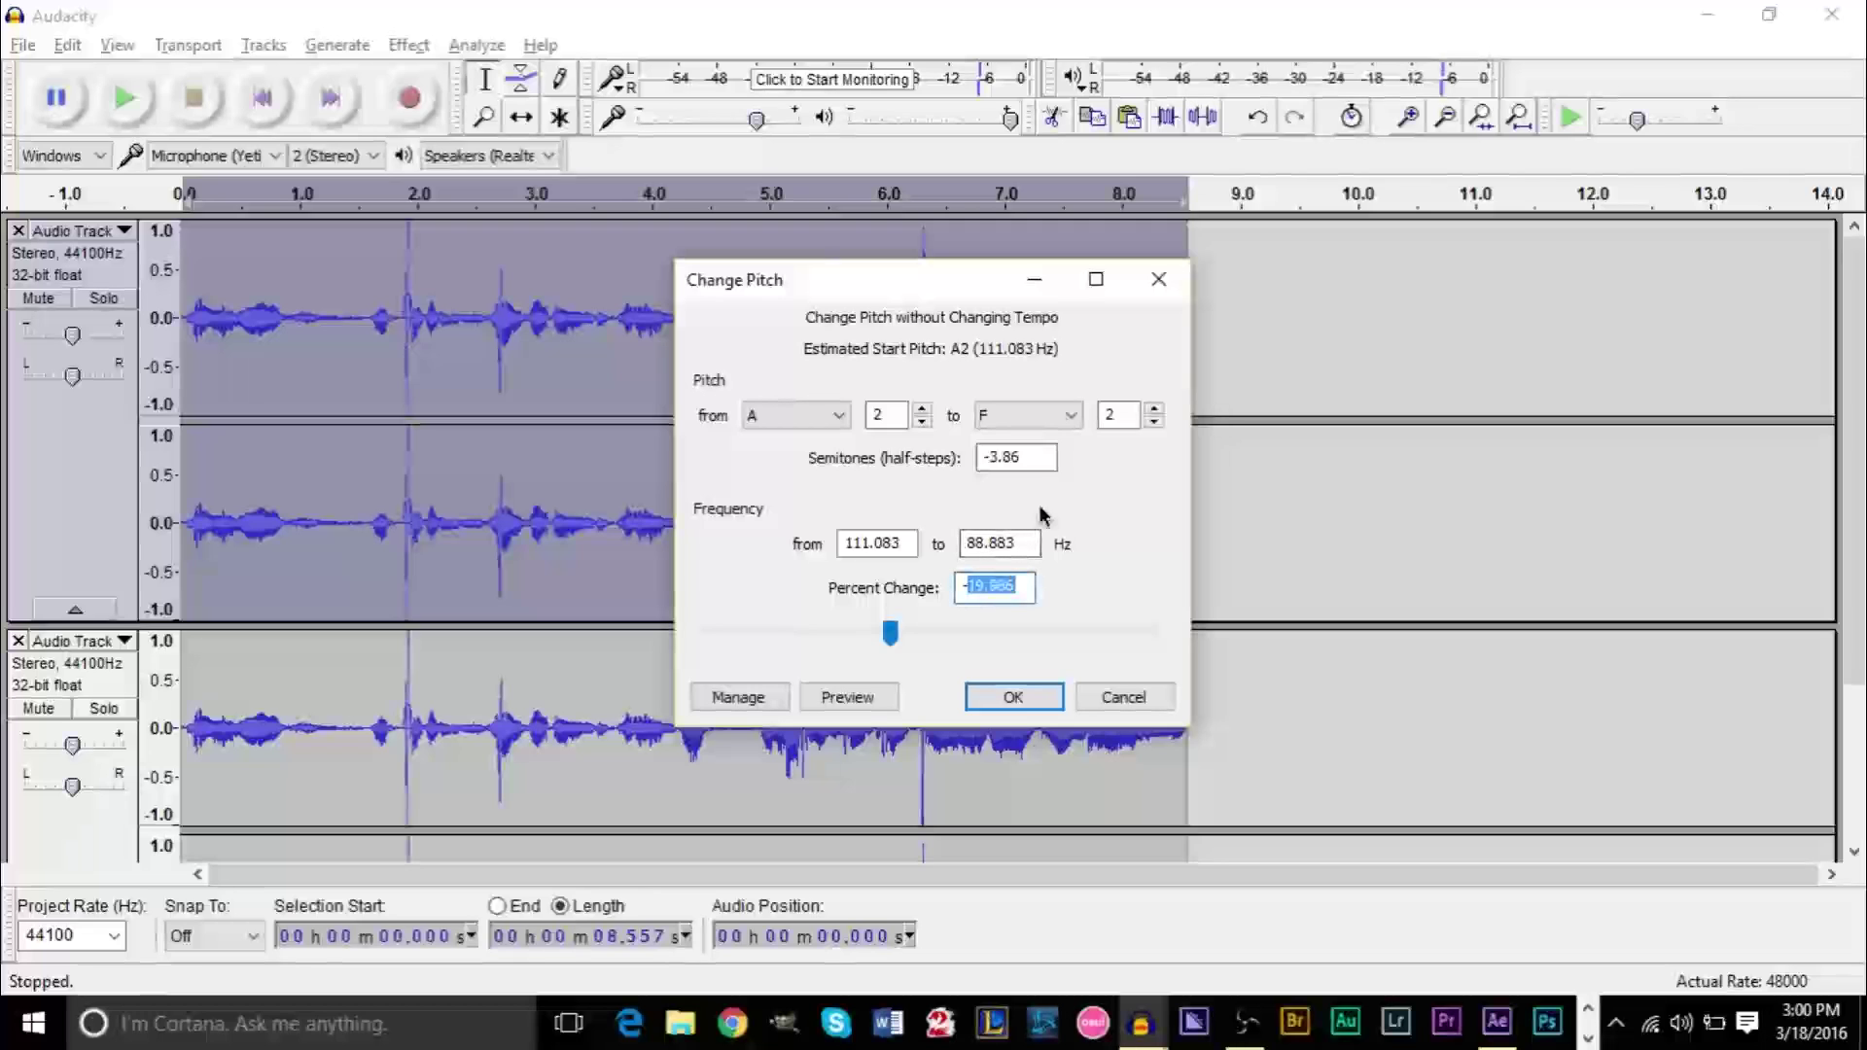
{"action": "type", "text": "20"}
{"action": "key", "text": "Return"}
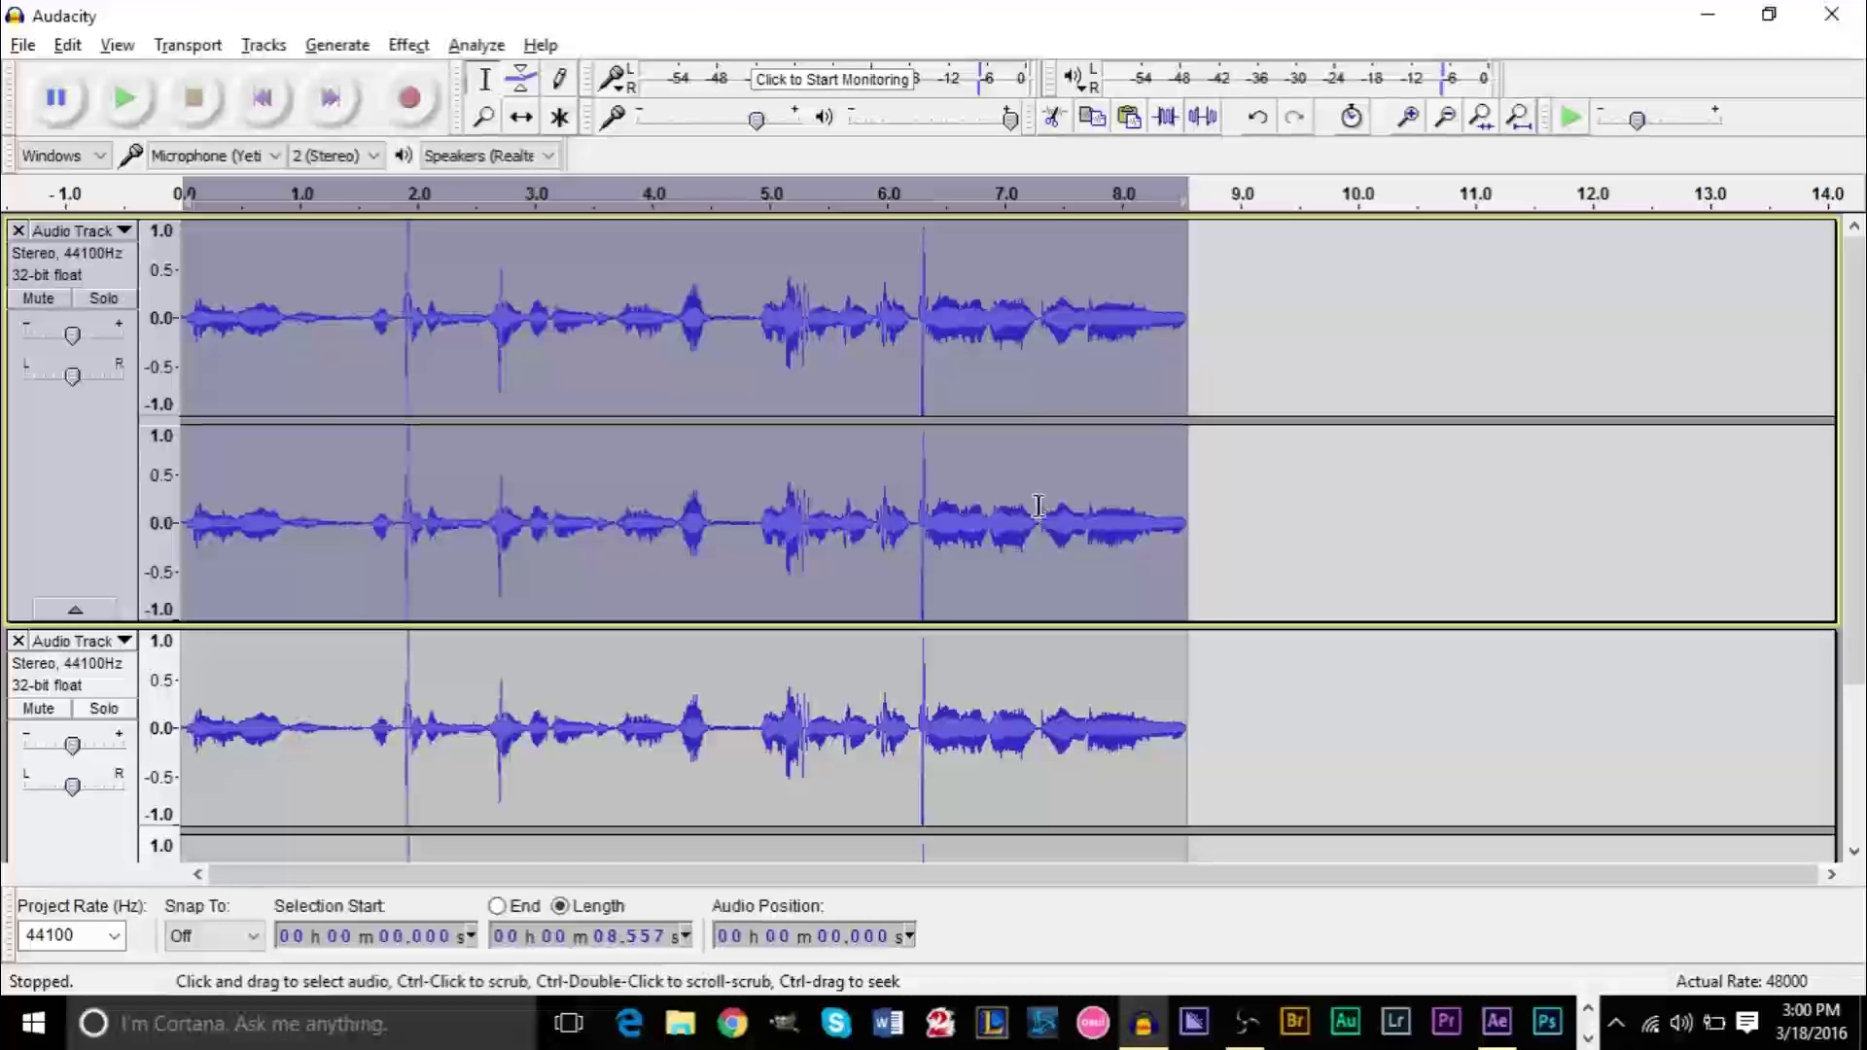
{"action": "left_click", "coordinate": [48, 840]}
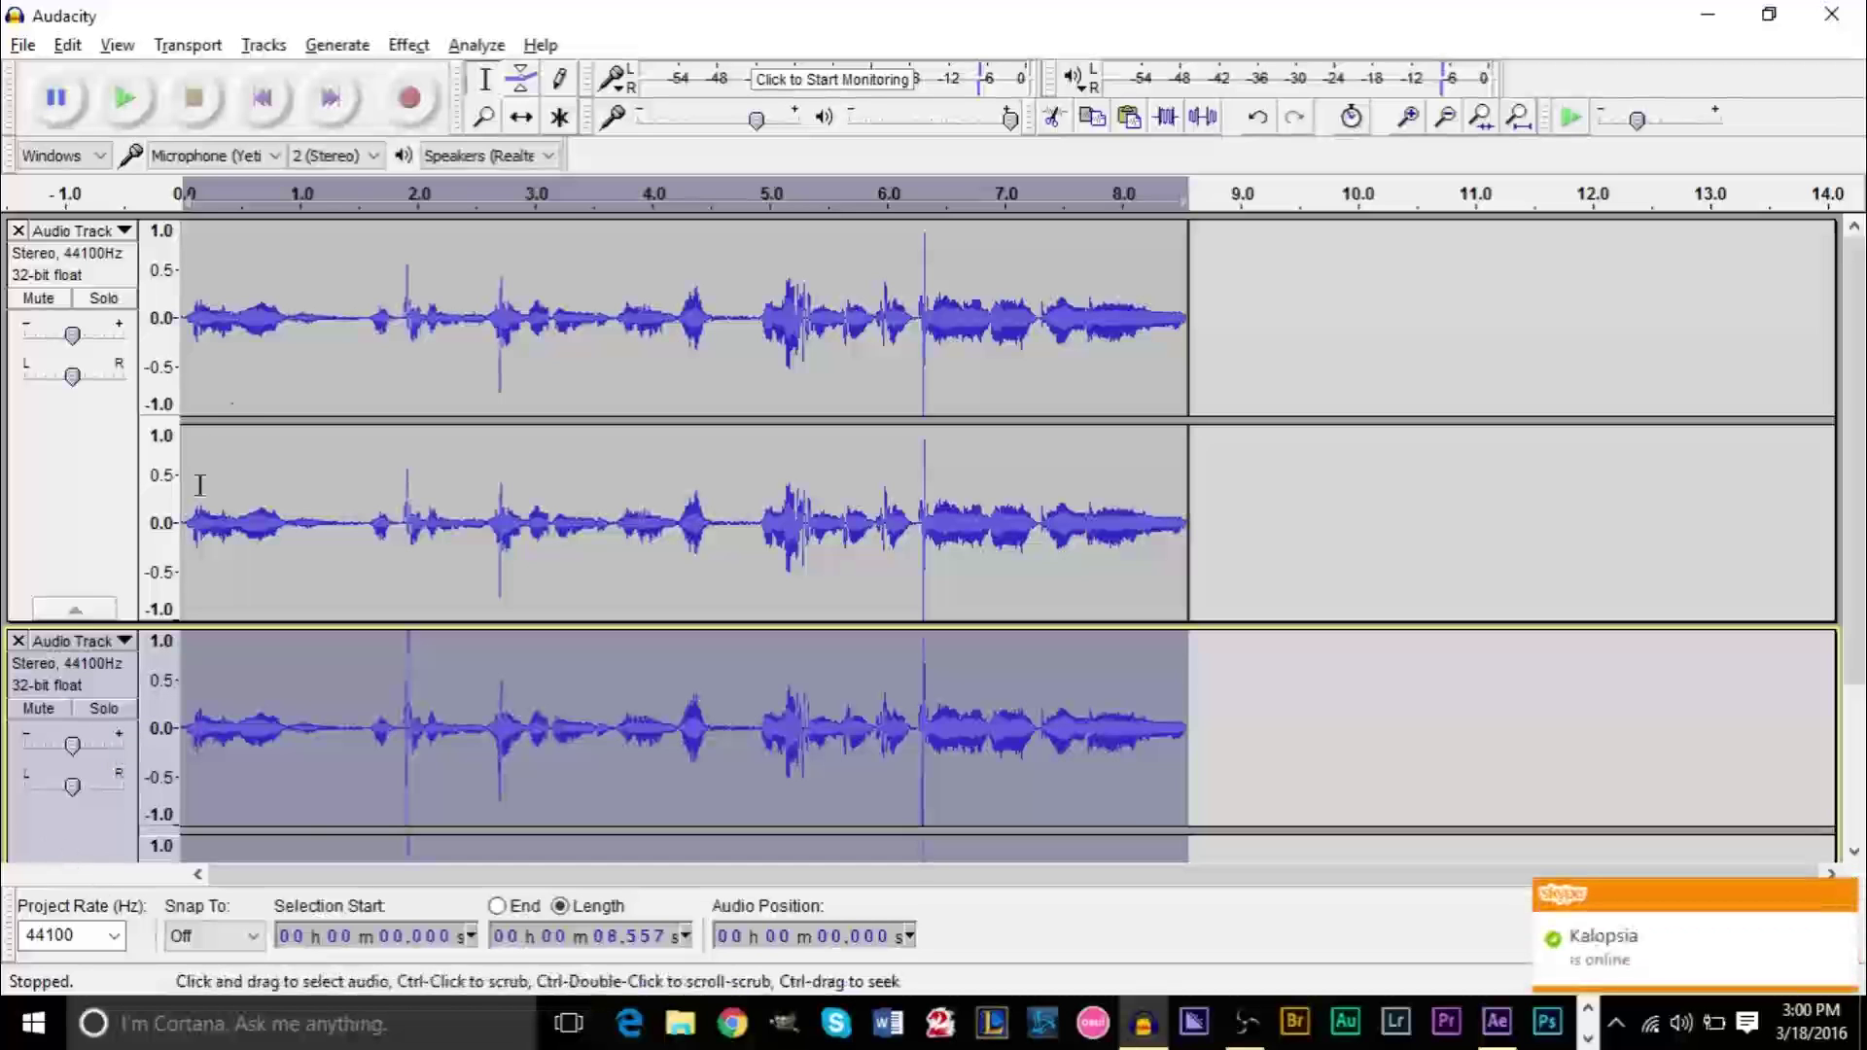
Apply Change Pitch of -10 percent (A2 to G2) to the lower duplicate track
{"action": "left_click", "coordinate": [411, 47]}
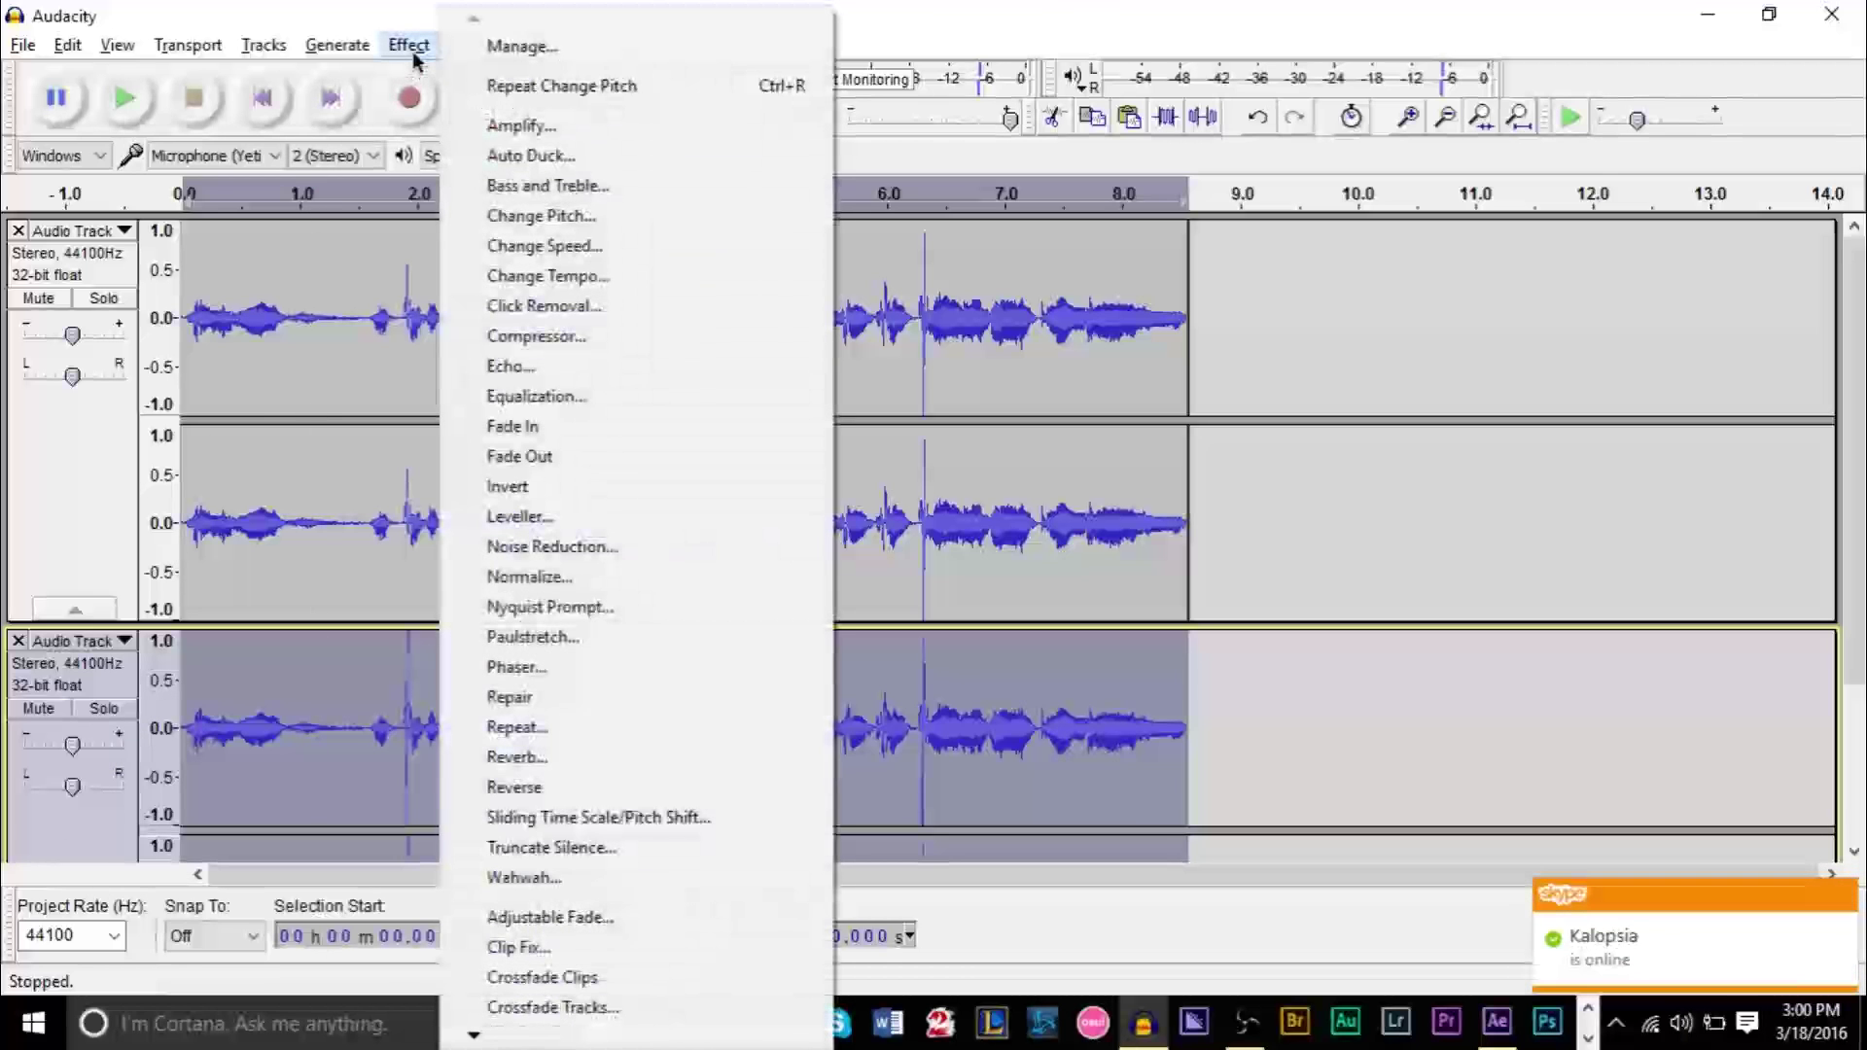
{"action": "left_click", "coordinate": [541, 215]}
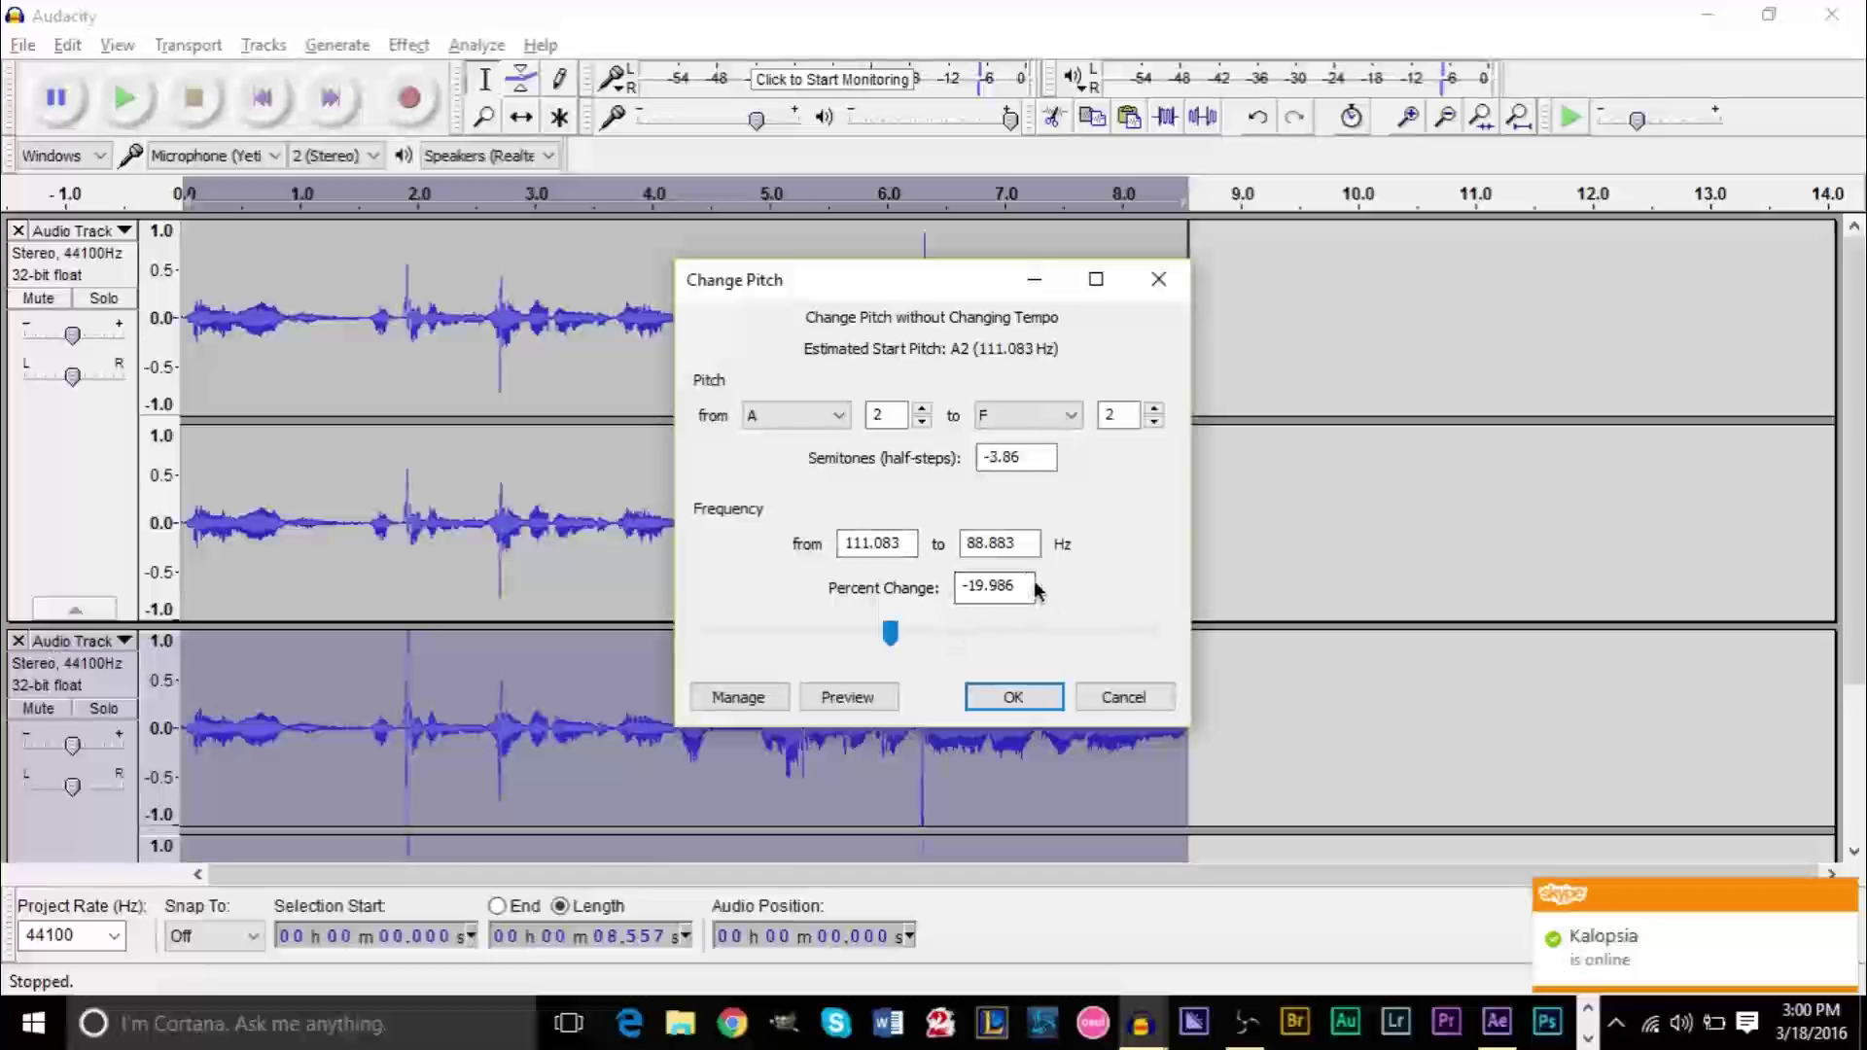
{"action": "left_click_drag", "start_coordinate": [1037, 589], "coordinate": [807, 592]}
{"action": "type", "text": "-10"}
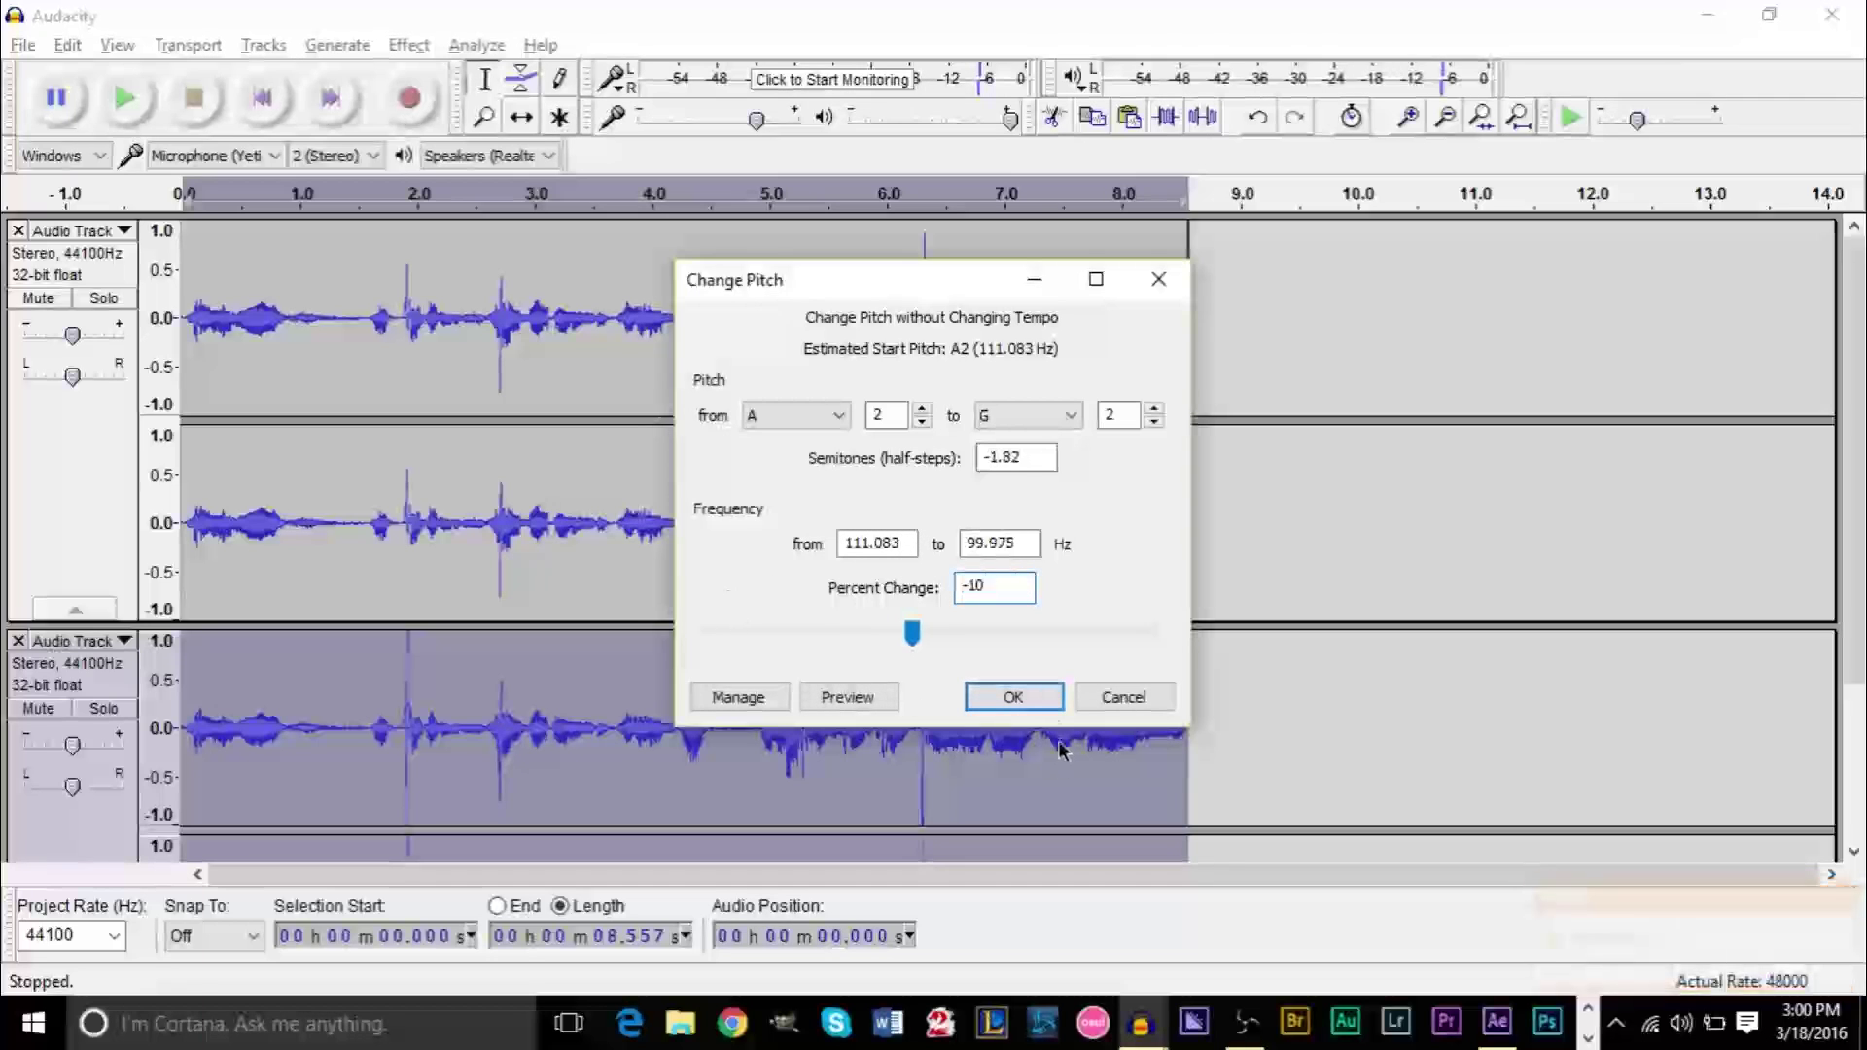
{"action": "left_click", "coordinate": [1012, 697]}
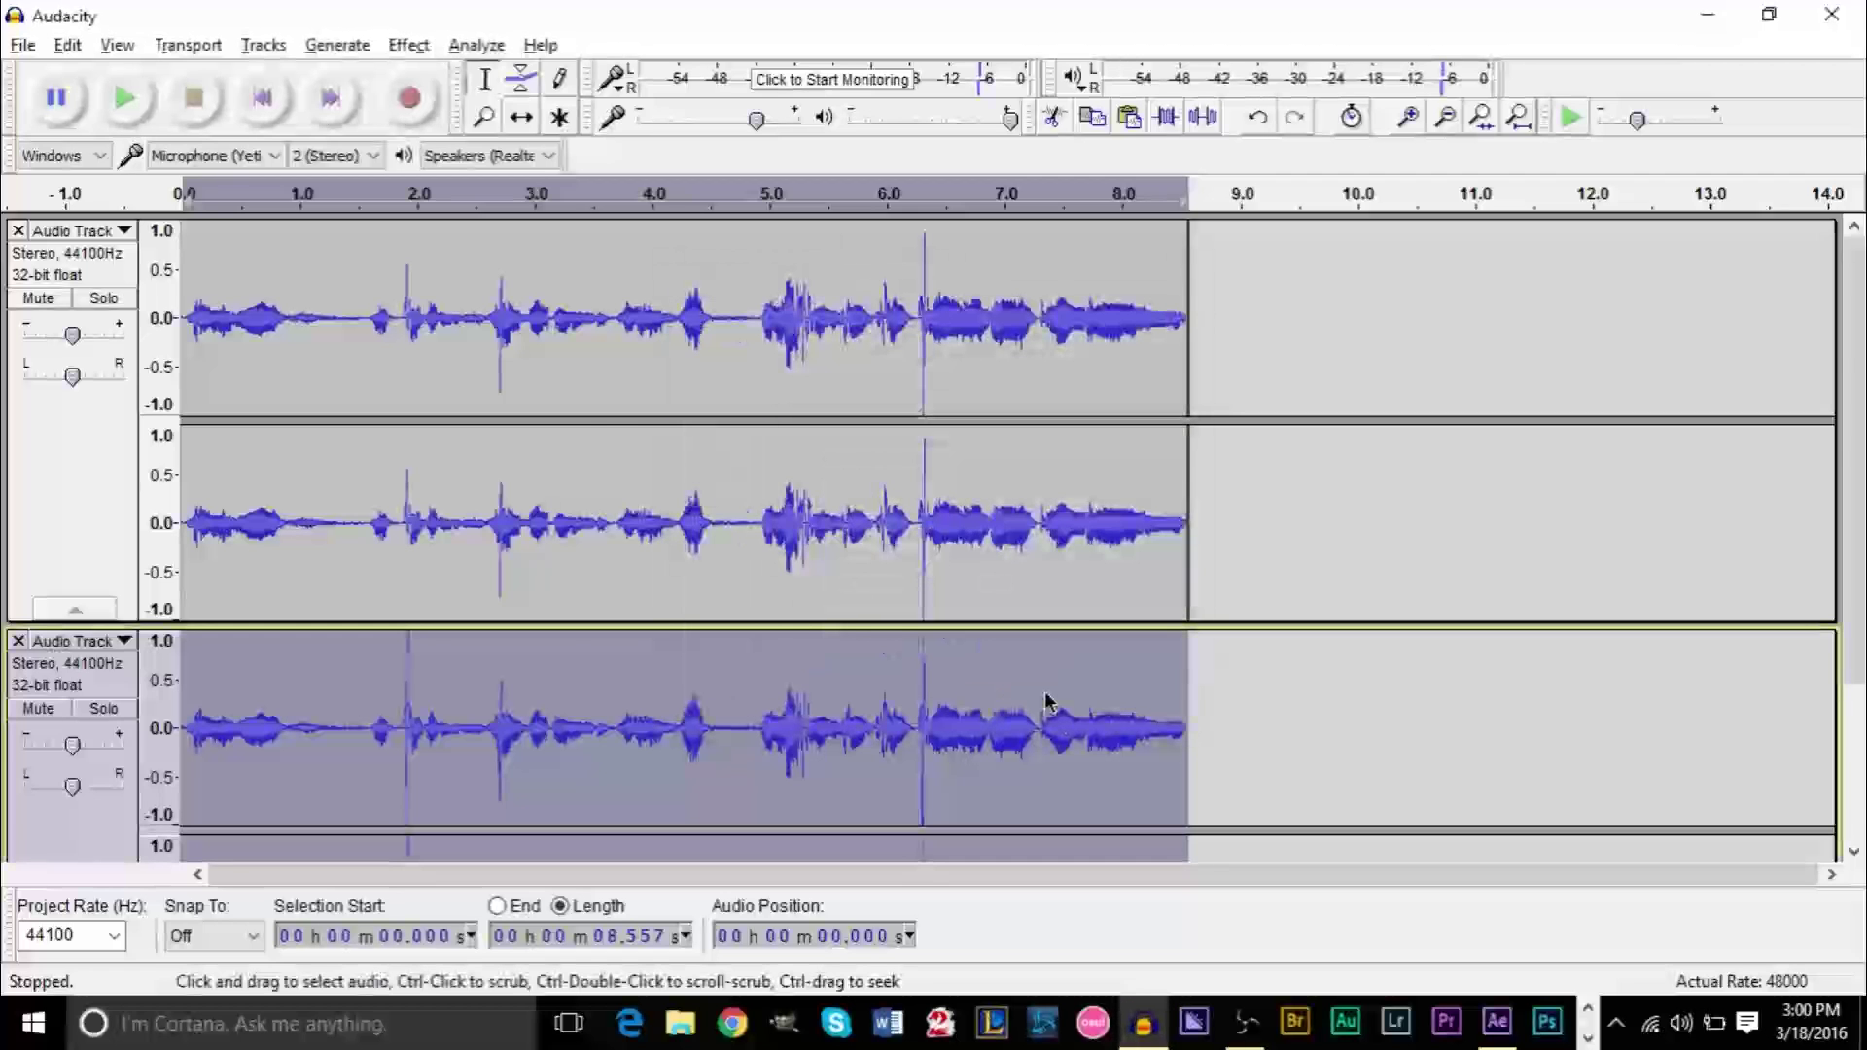
{"action": "scroll", "coordinate": [1041, 686], "scroll_direction": "down", "scroll_amount": 3}
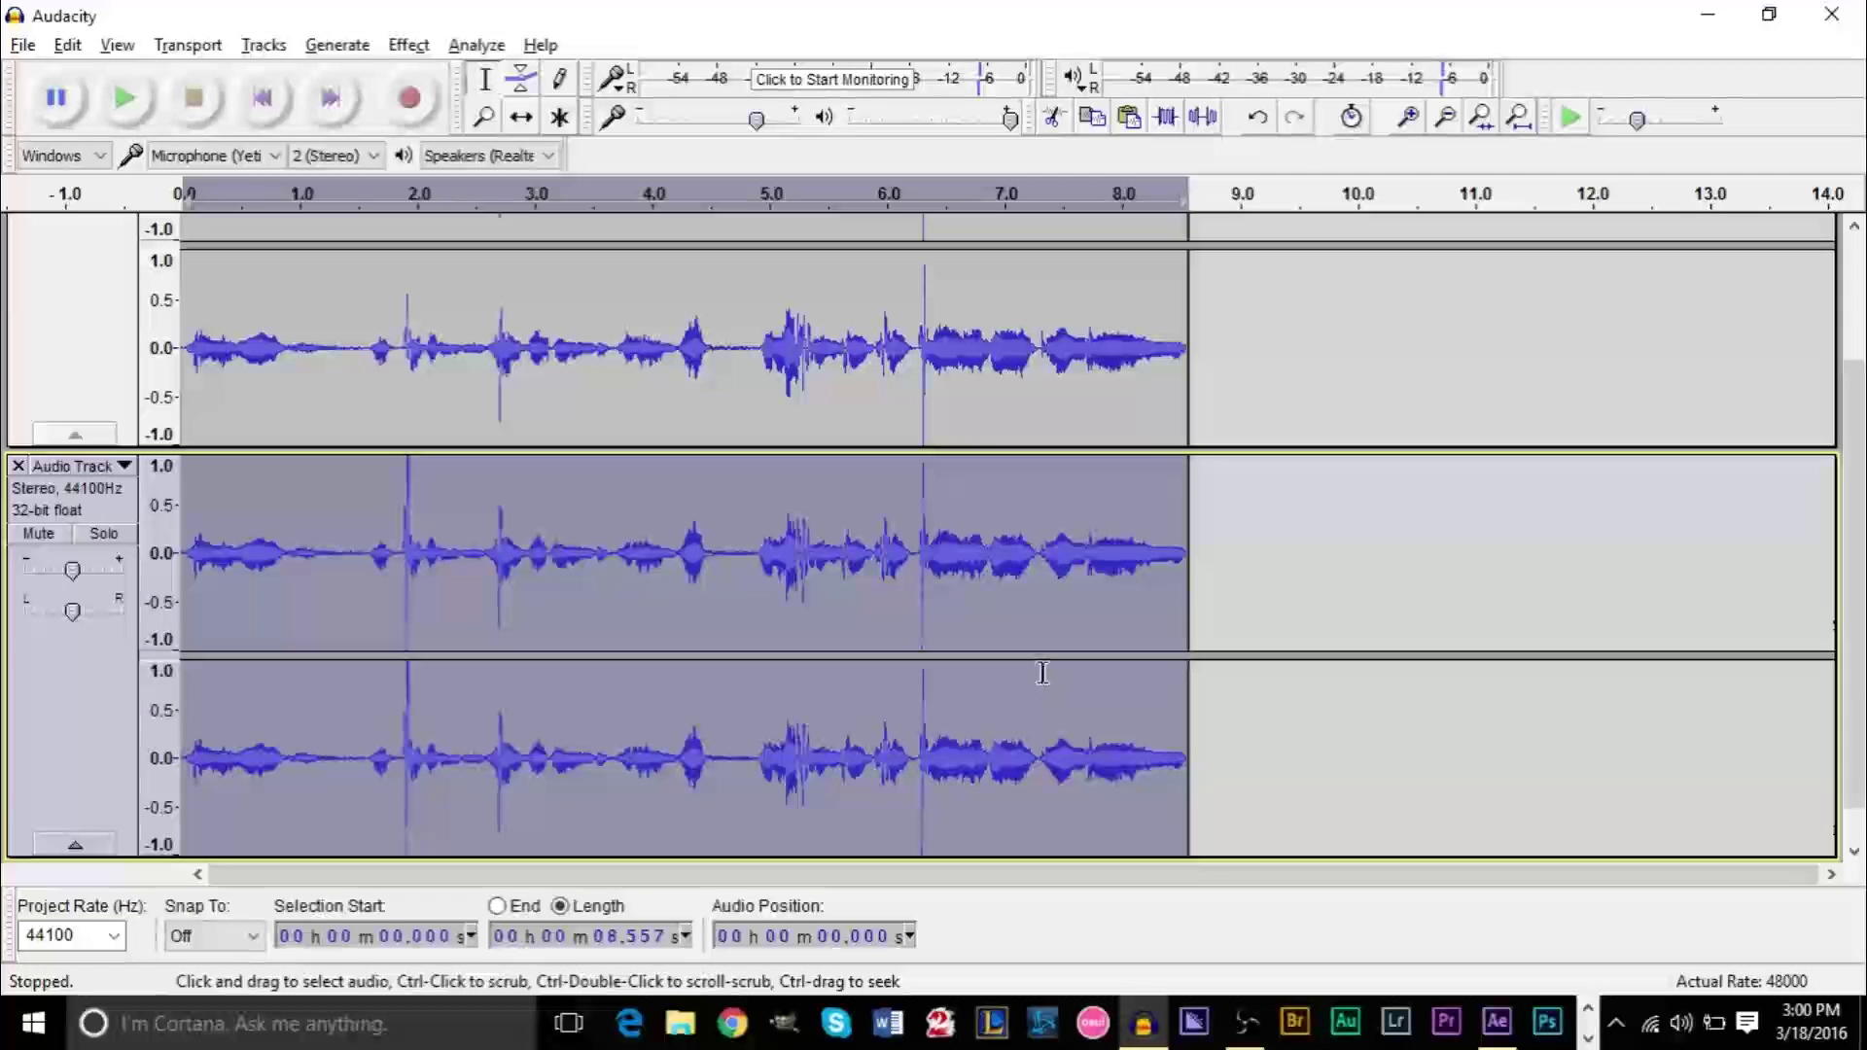
Apply a Phaser to both tracks: 24 stages, dry/wet and depth 255, feedback -100%
{"action": "key", "text": "ctrl+a"}
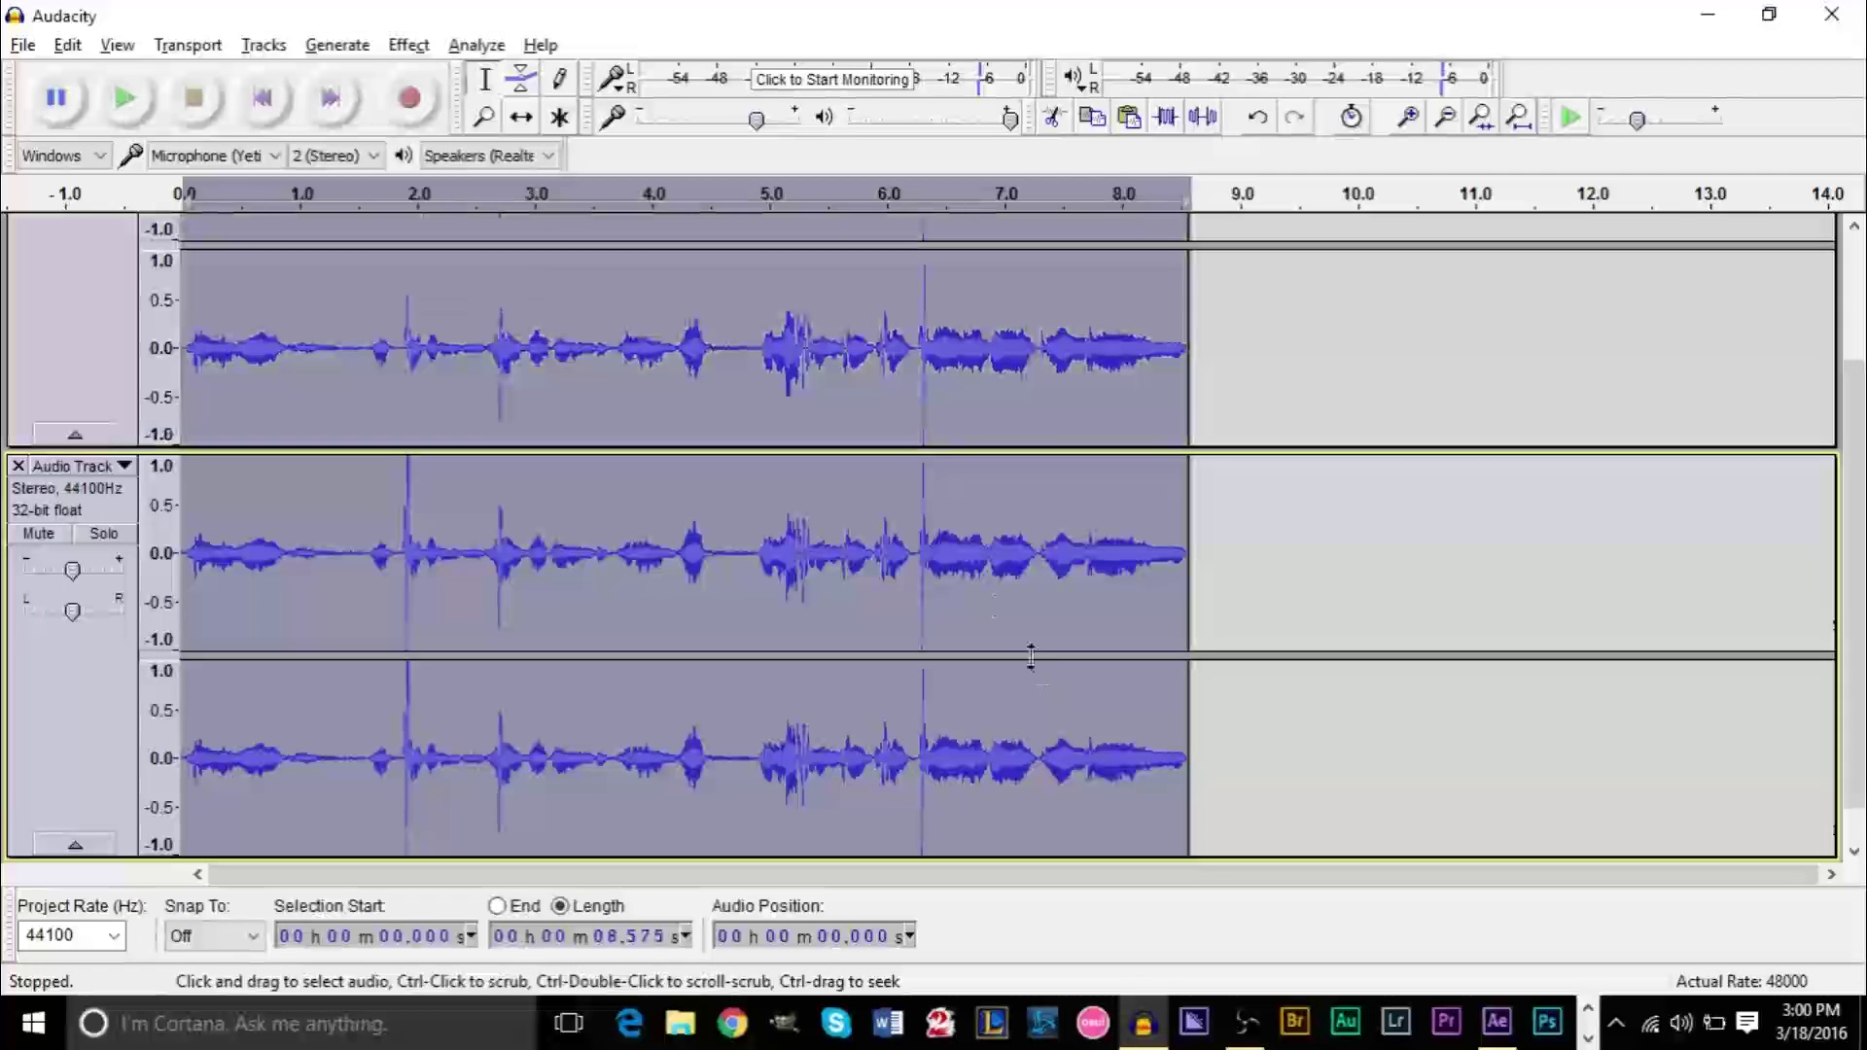
{"action": "left_click", "coordinate": [409, 45]}
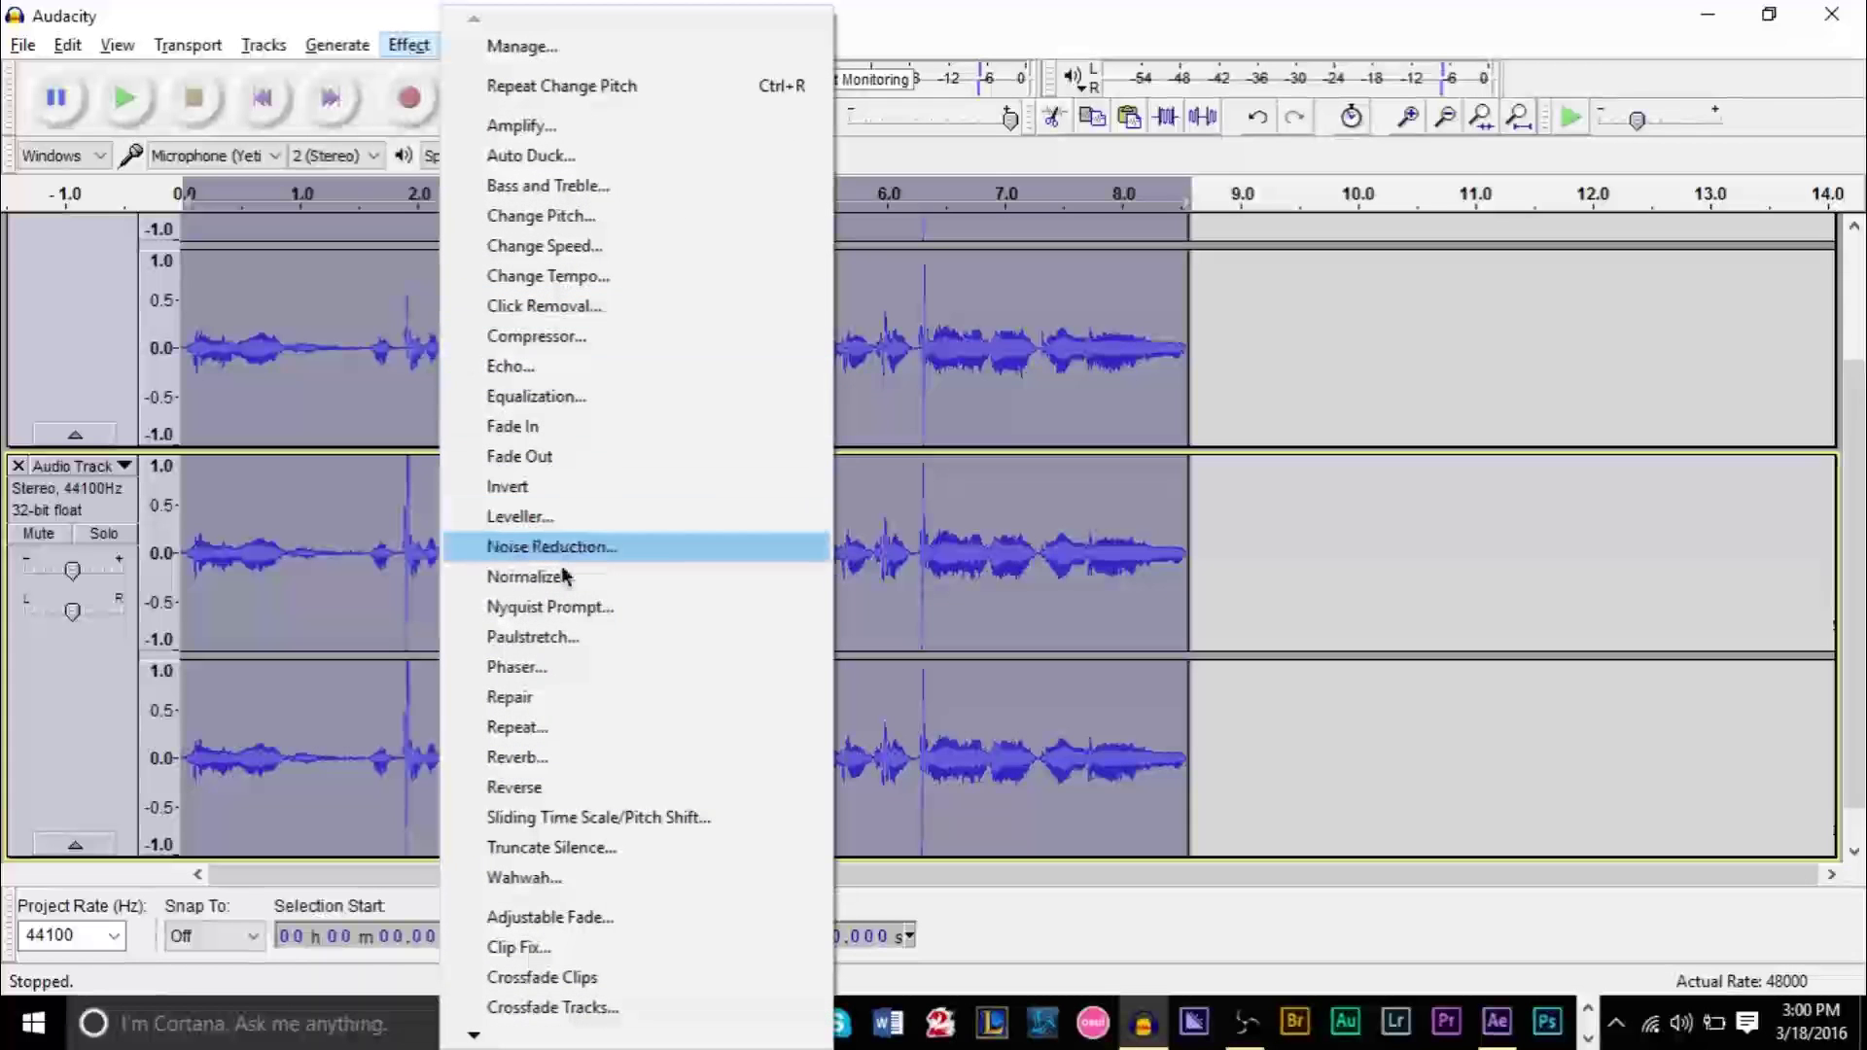
{"action": "left_click", "coordinate": [587, 669]}
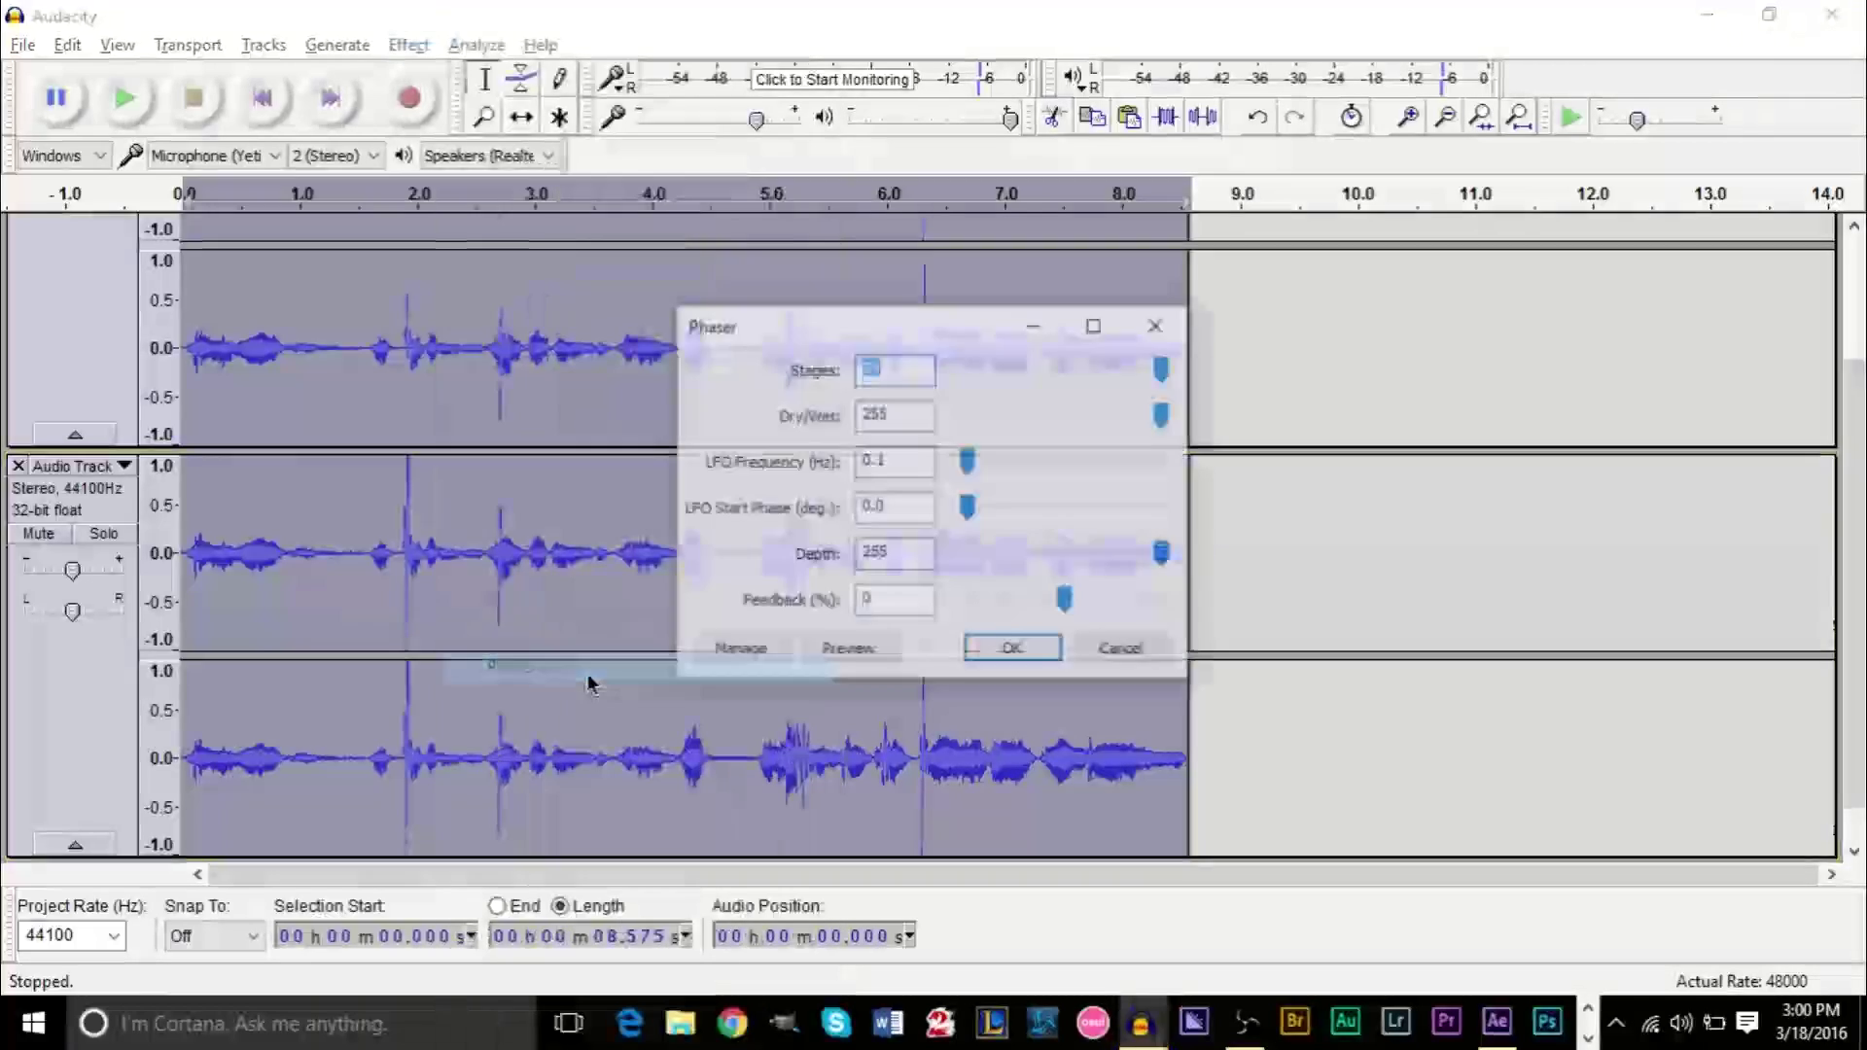
{"action": "left_click", "coordinate": [925, 364]}
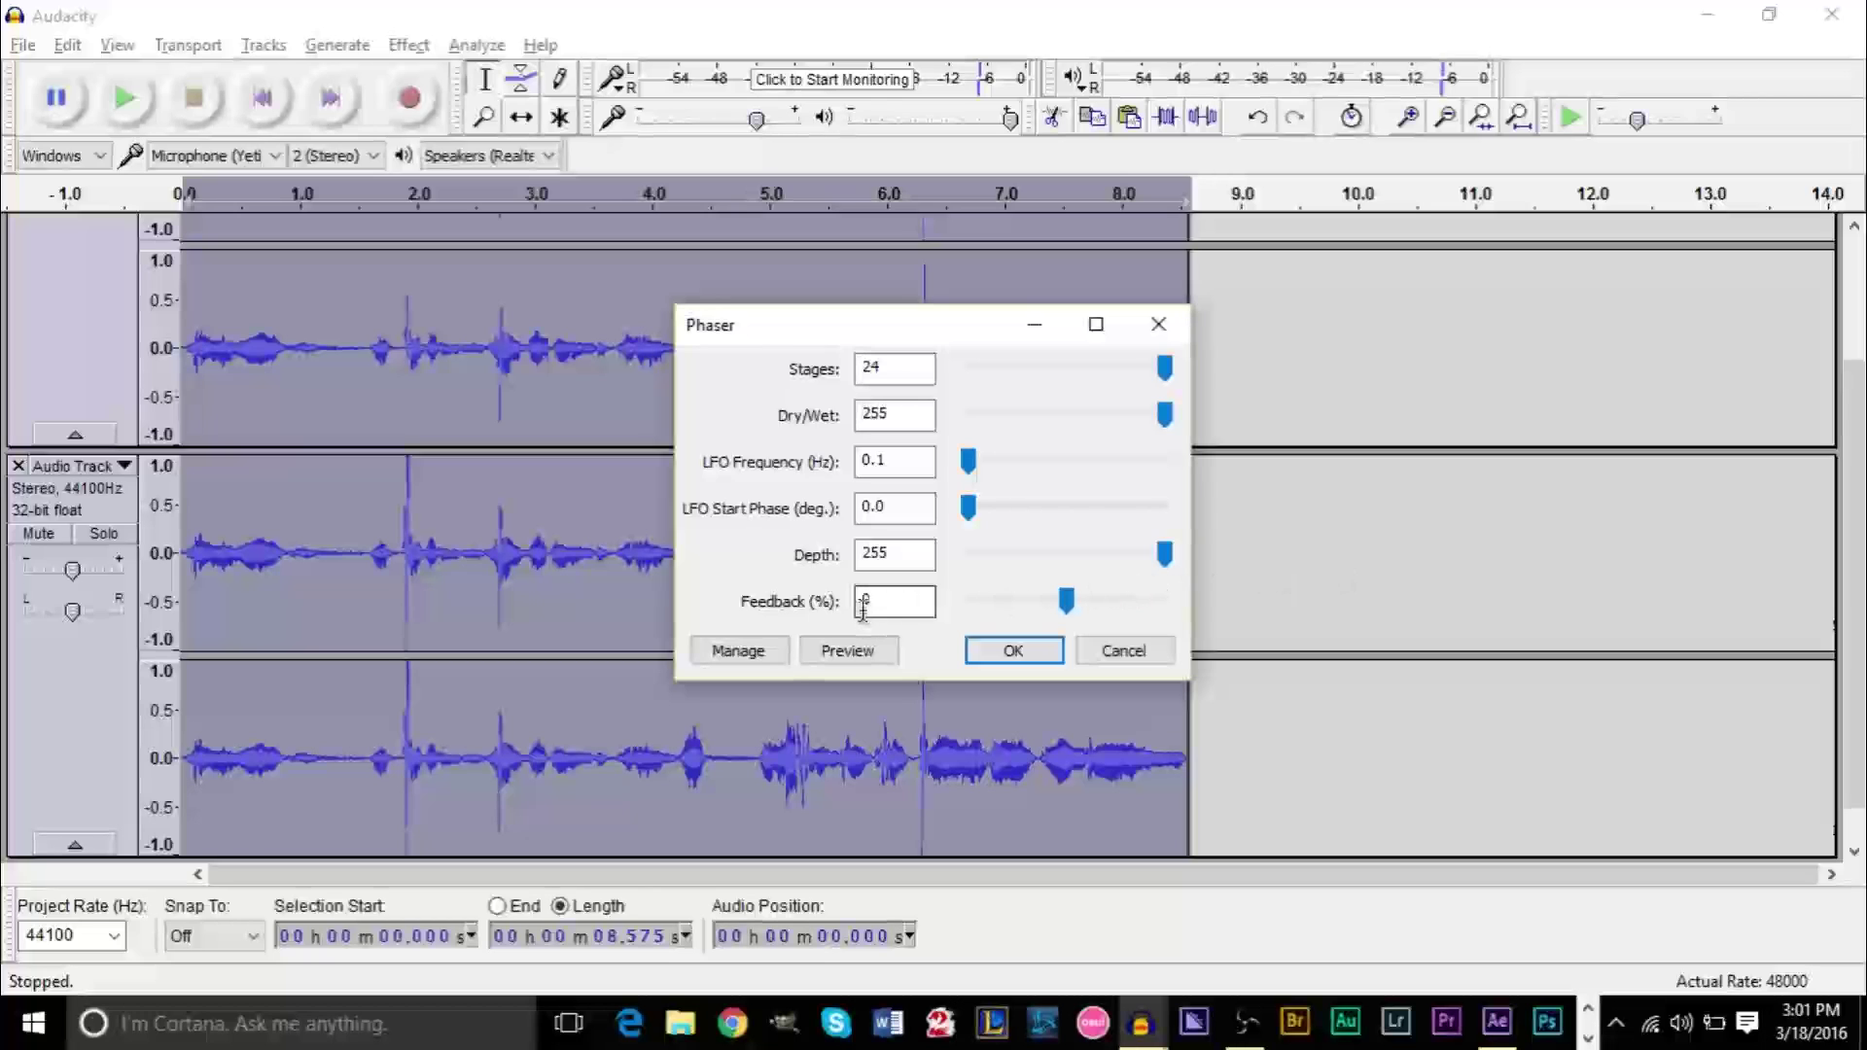
{"action": "left_click", "coordinate": [1066, 601]}
{"action": "left_click_drag", "start_coordinate": [1066, 603], "coordinate": [968, 604]}
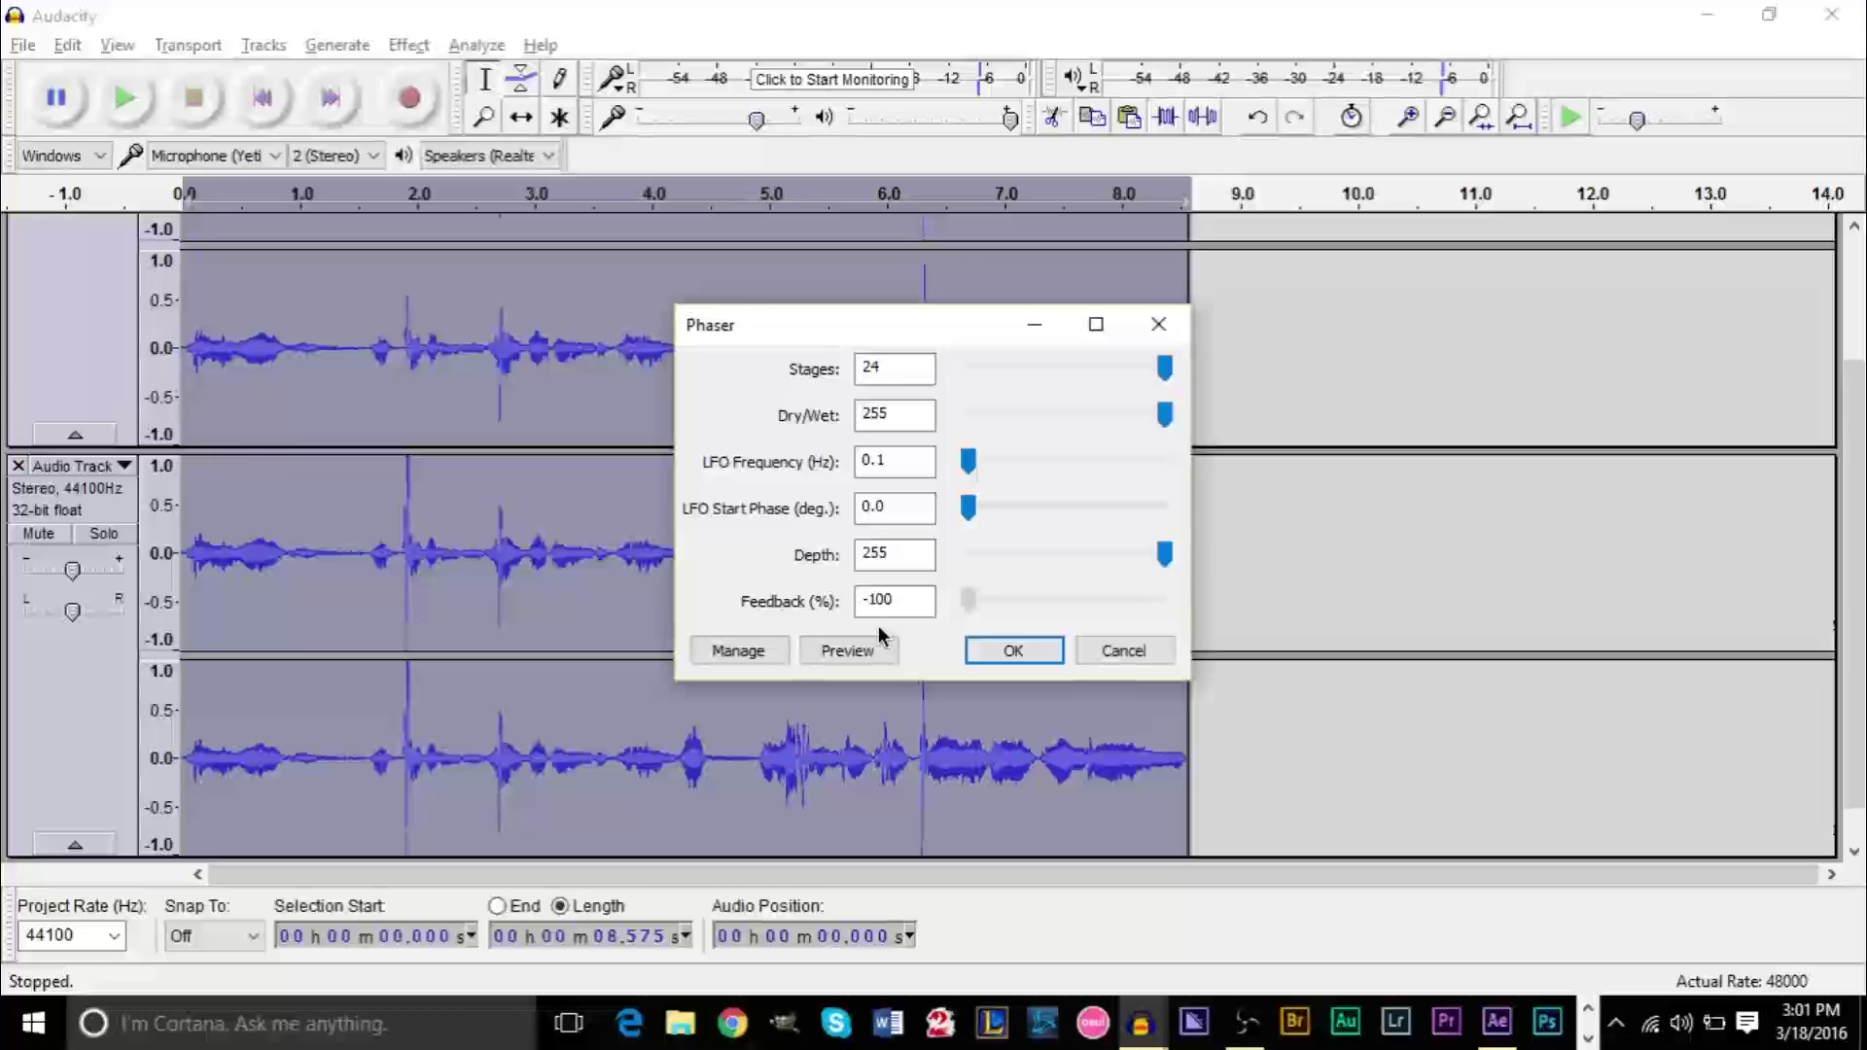
{"action": "double_click", "coordinate": [888, 599]}
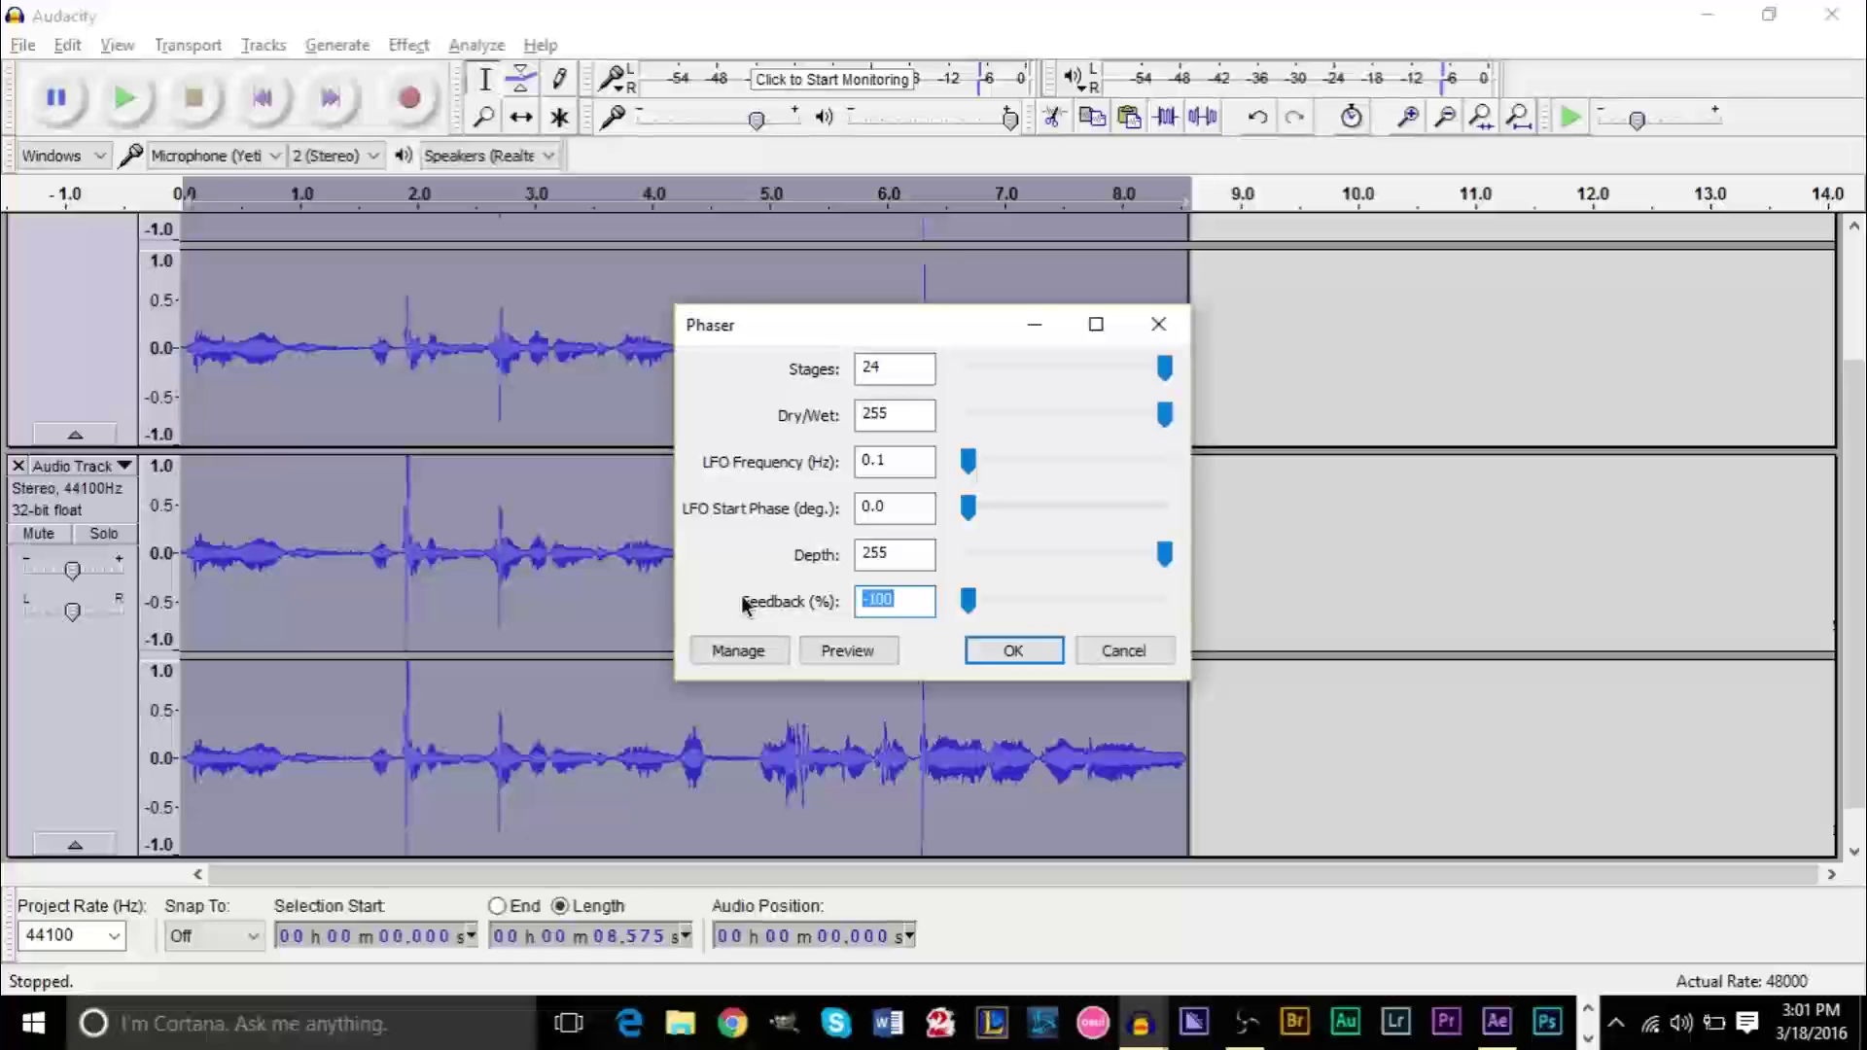
{"action": "key", "text": "Return"}
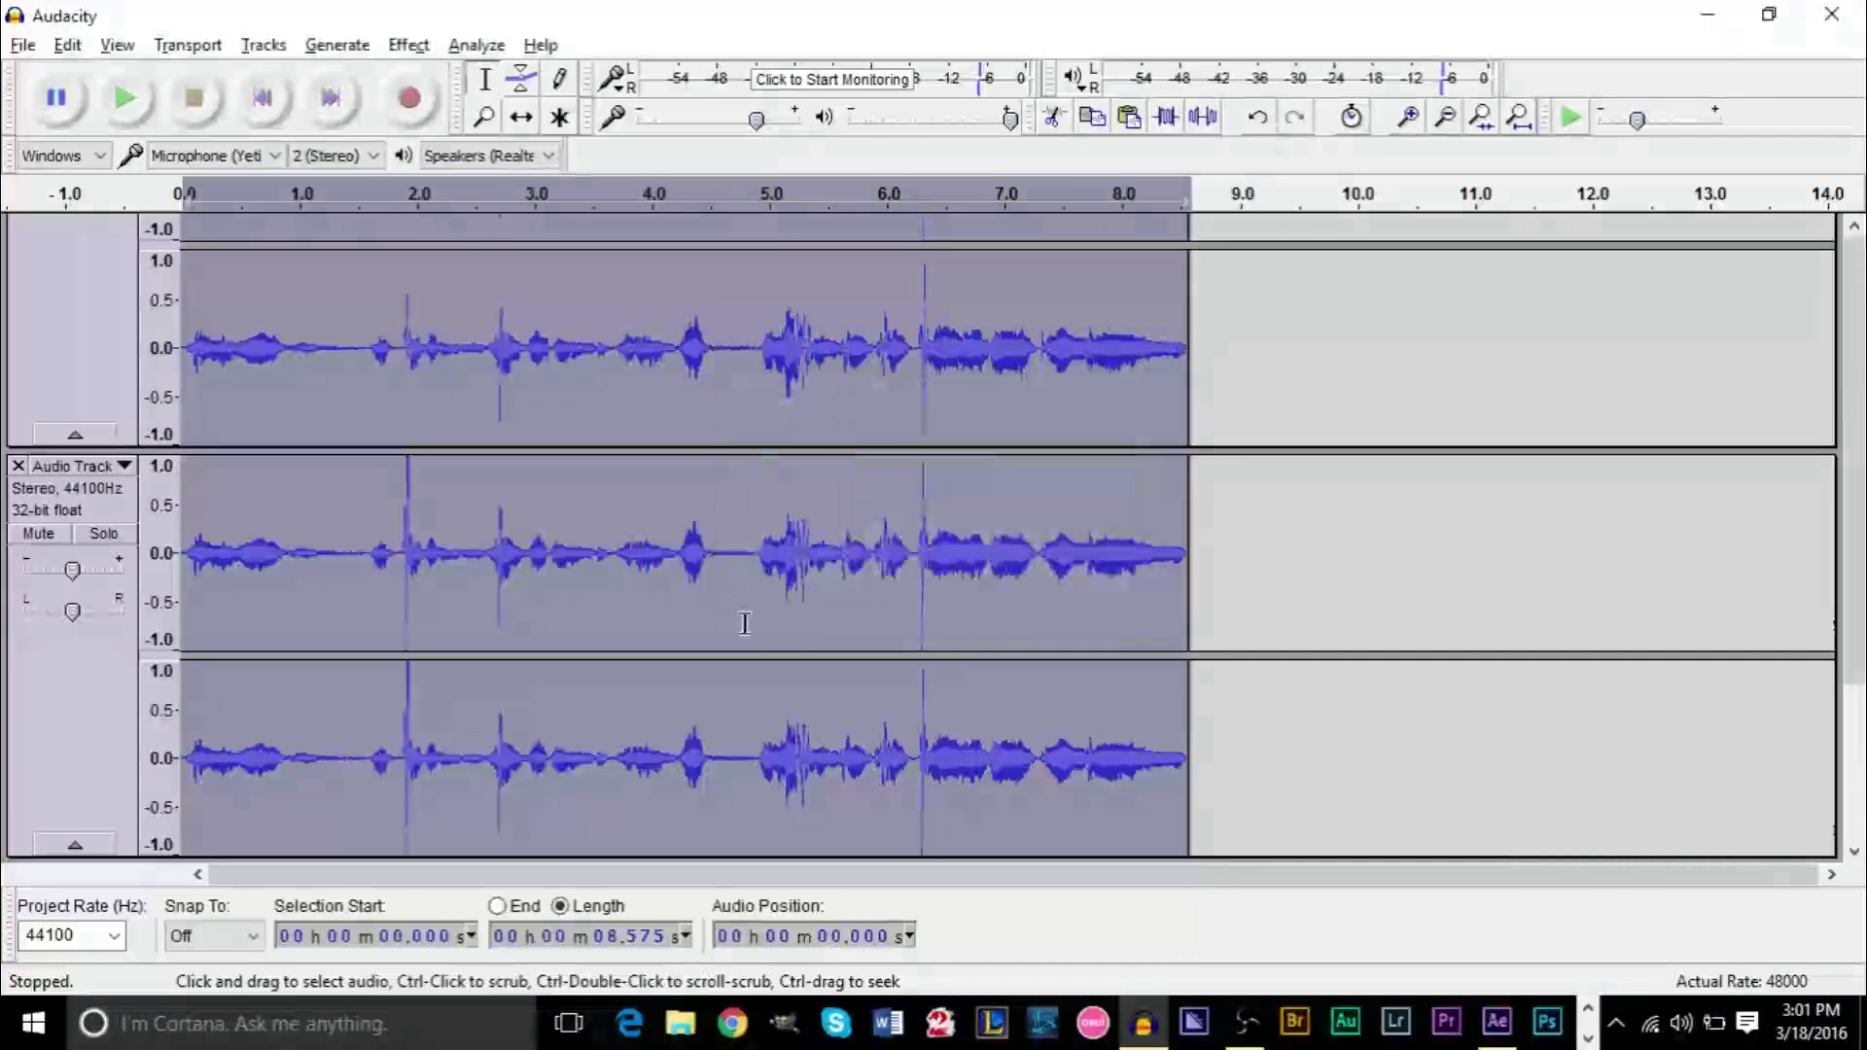
{"action": "scroll", "coordinate": [556, 259], "scroll_direction": "down", "scroll_amount": 4}
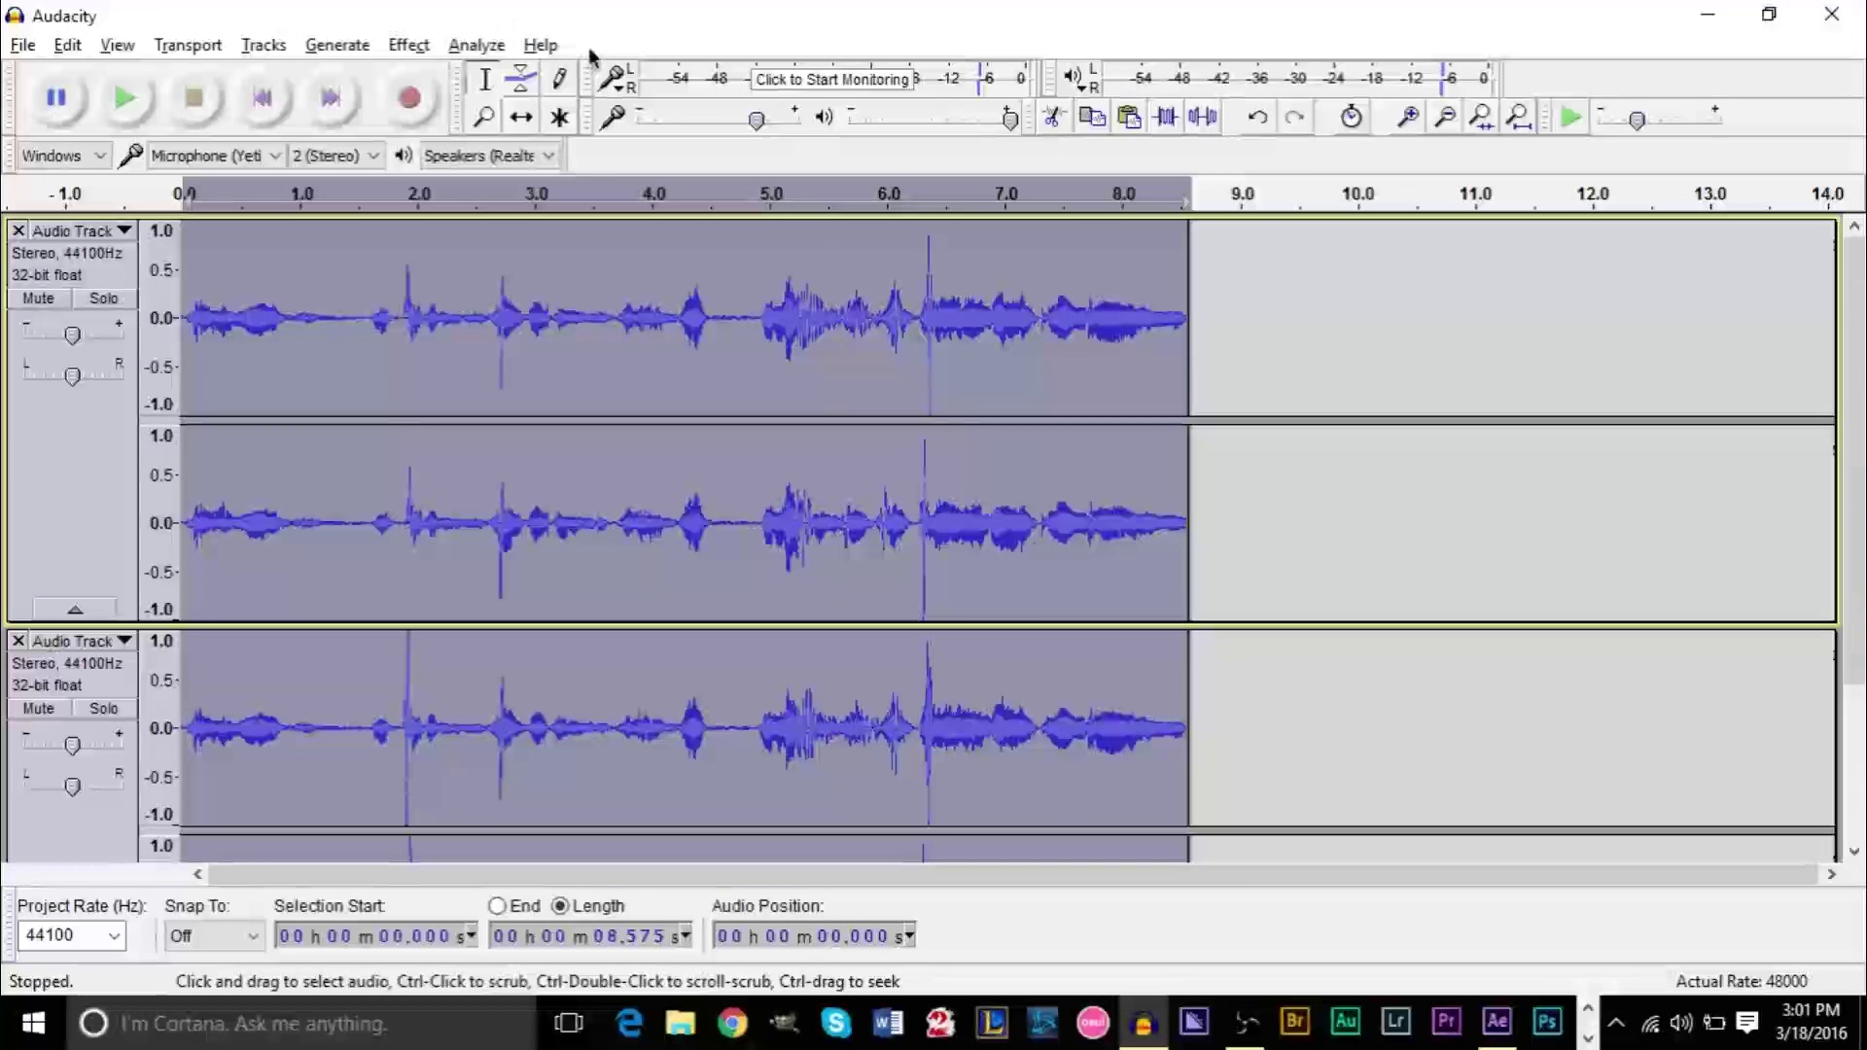
{"action": "left_click", "coordinate": [149, 95]}
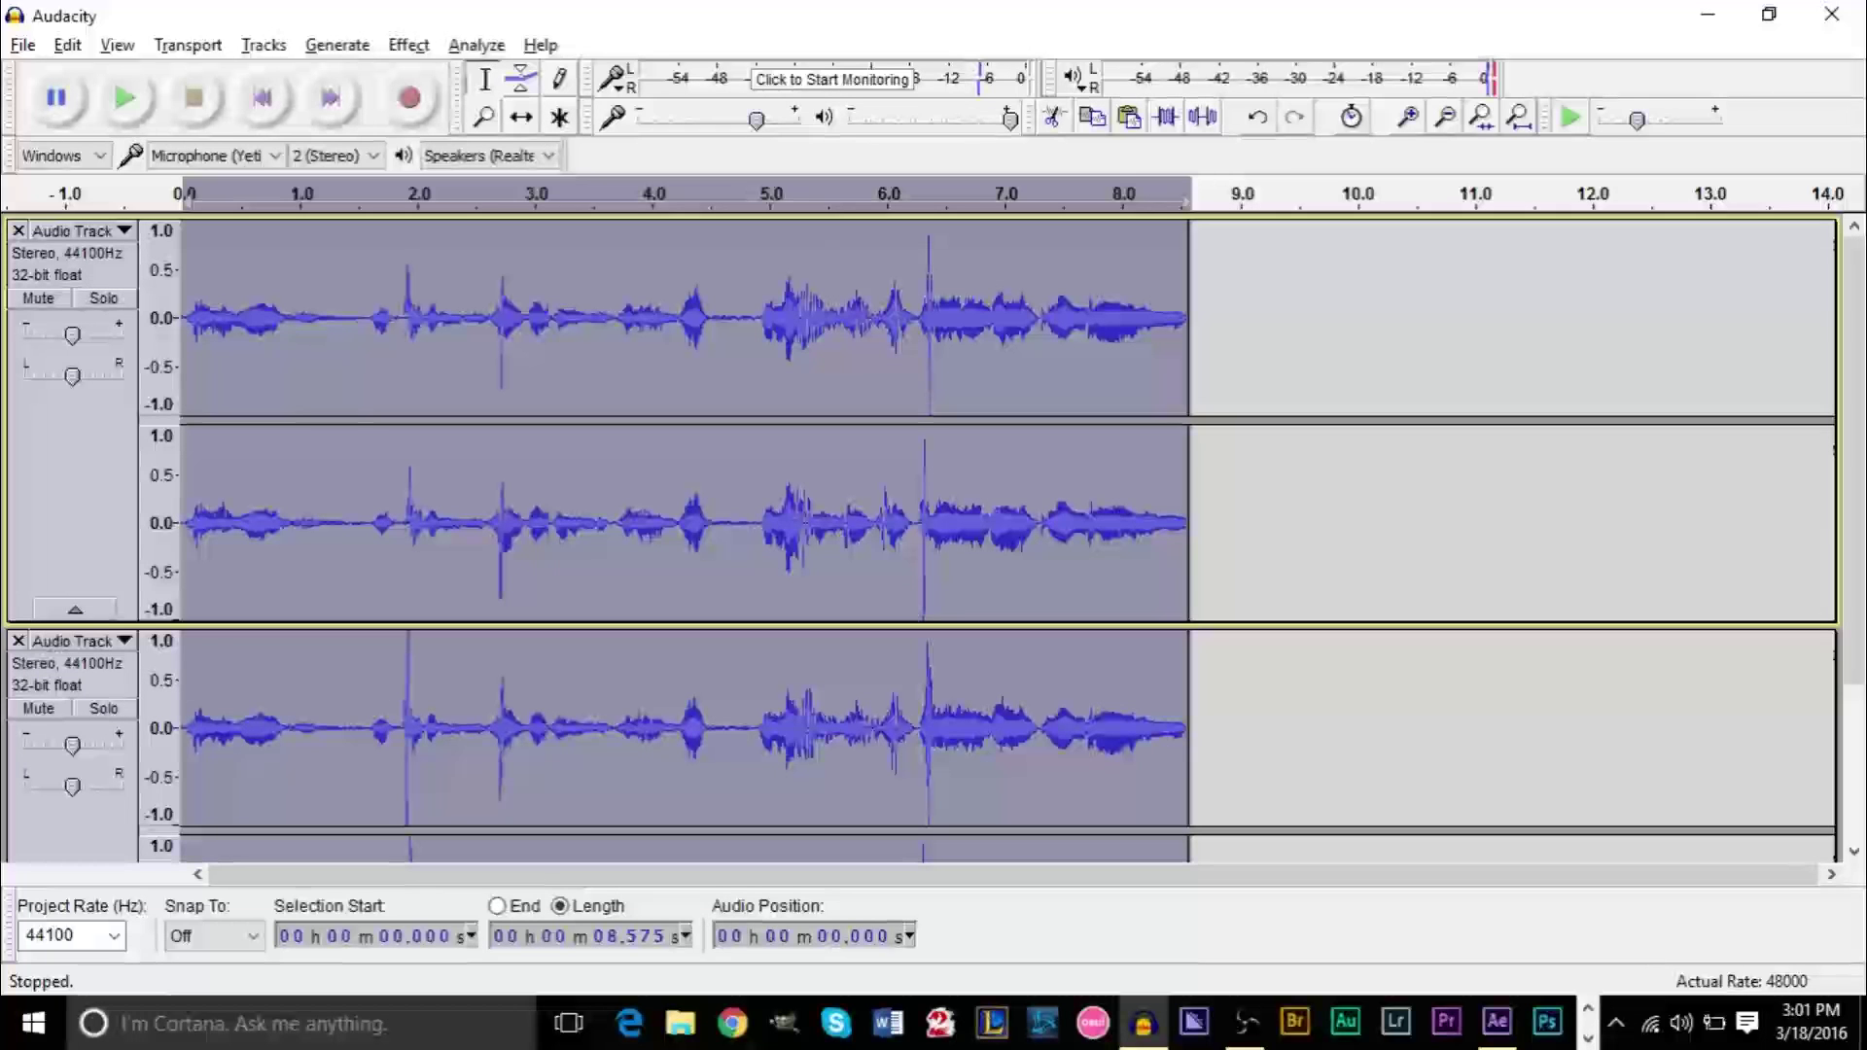
{"action": "scroll", "coordinate": [231, 313], "scroll_direction": "down", "scroll_amount": 5}
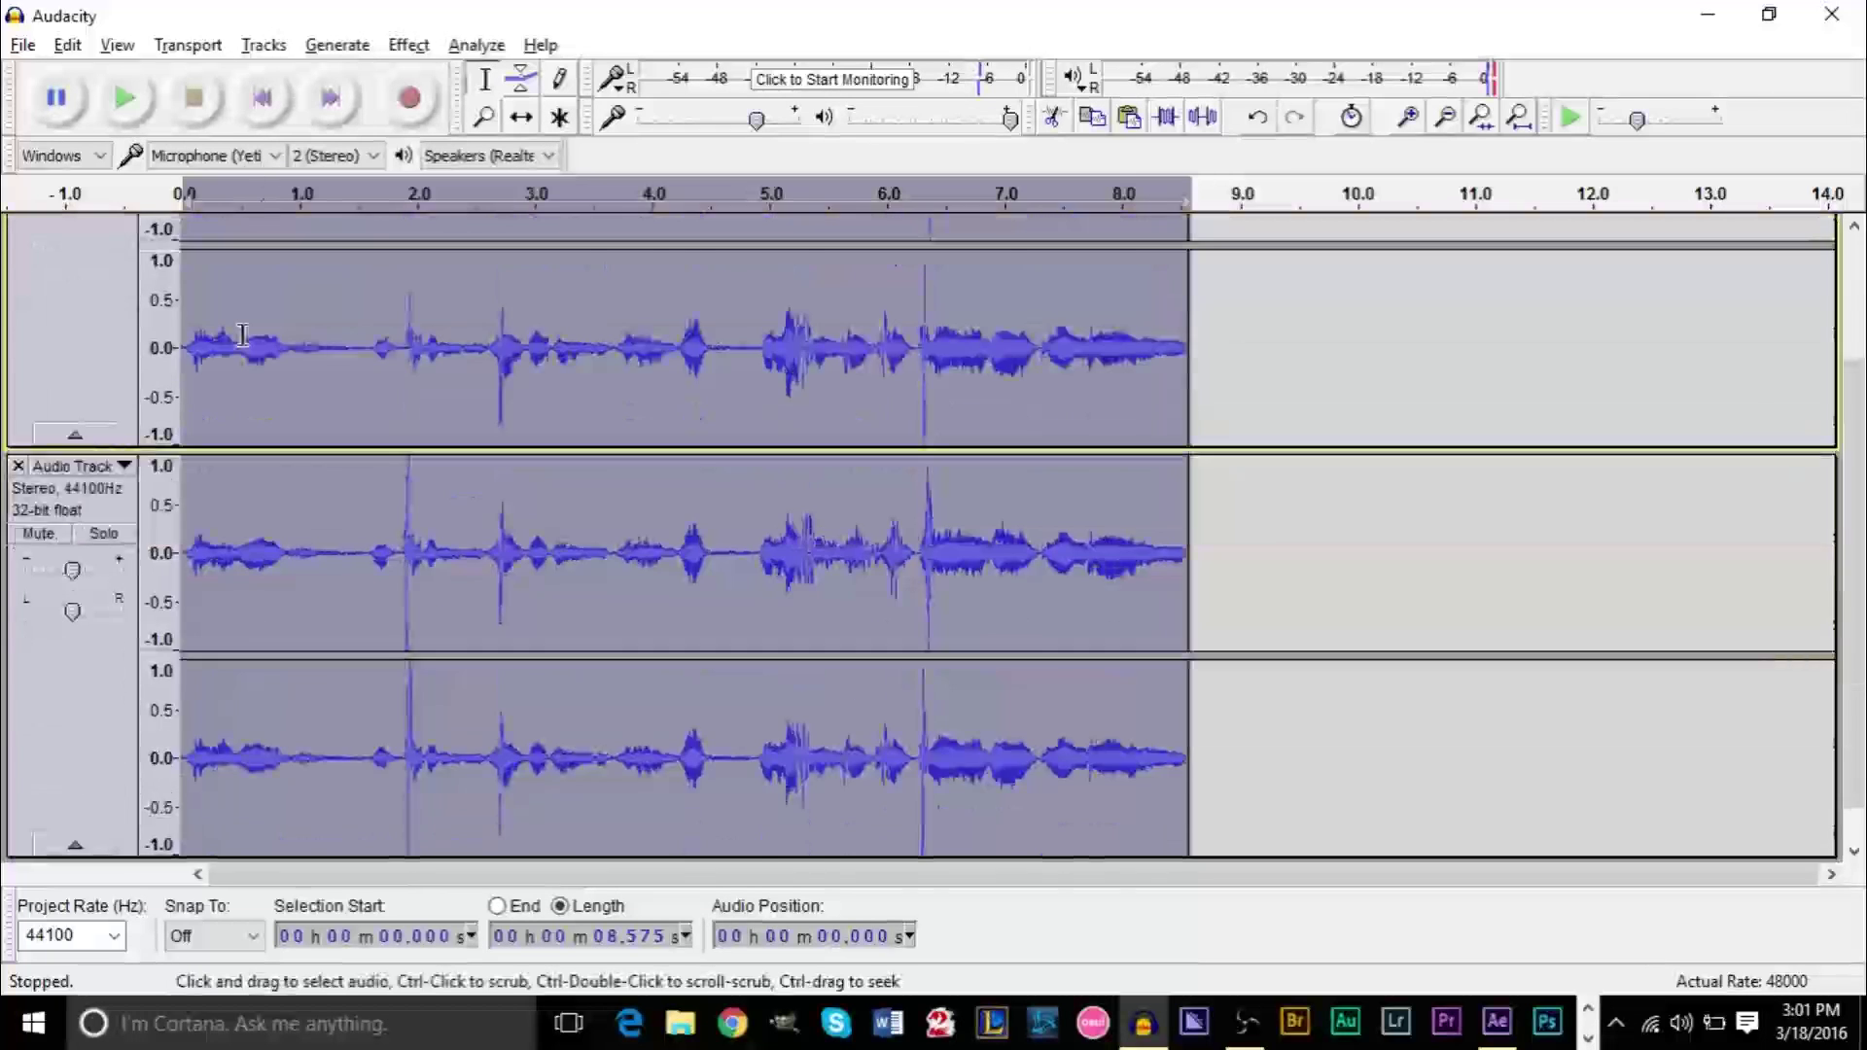
{"action": "scroll", "coordinate": [231, 313], "scroll_direction": "up", "scroll_amount": 5}
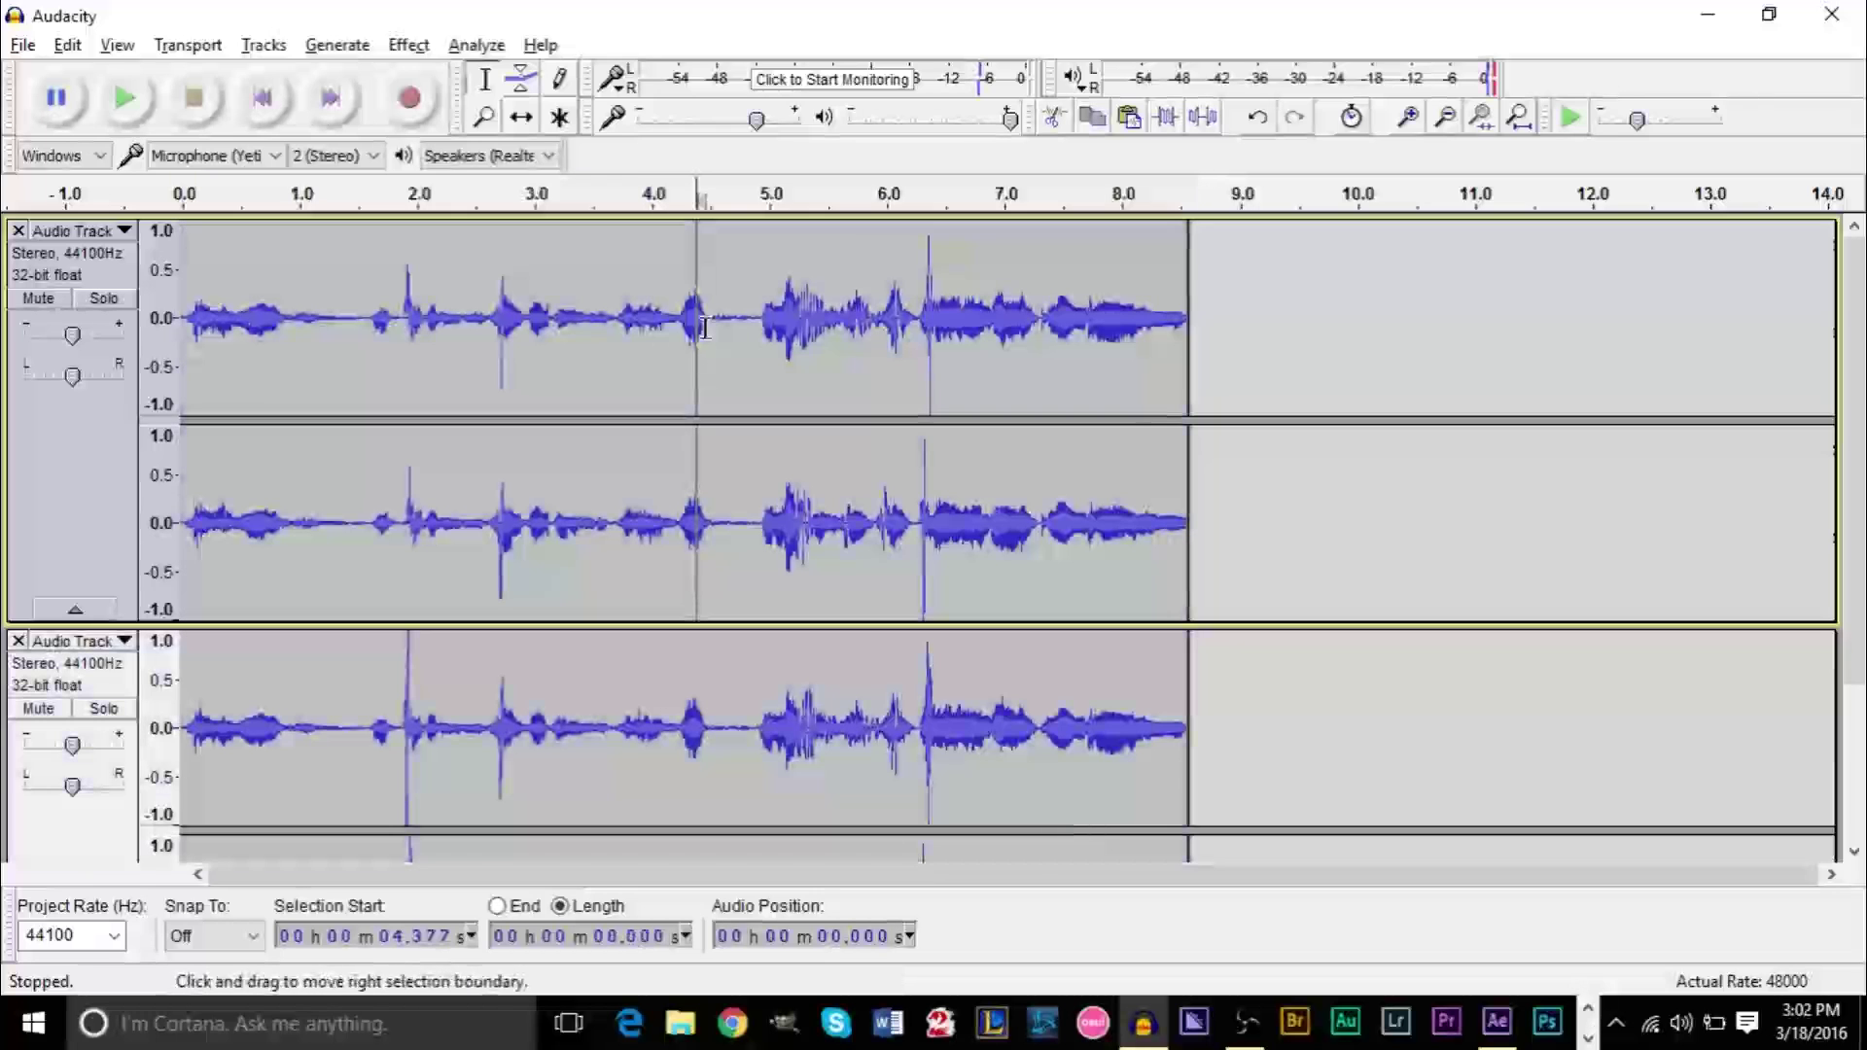
{"action": "left_click", "coordinate": [696, 326]}
{"action": "key", "text": "alt"}
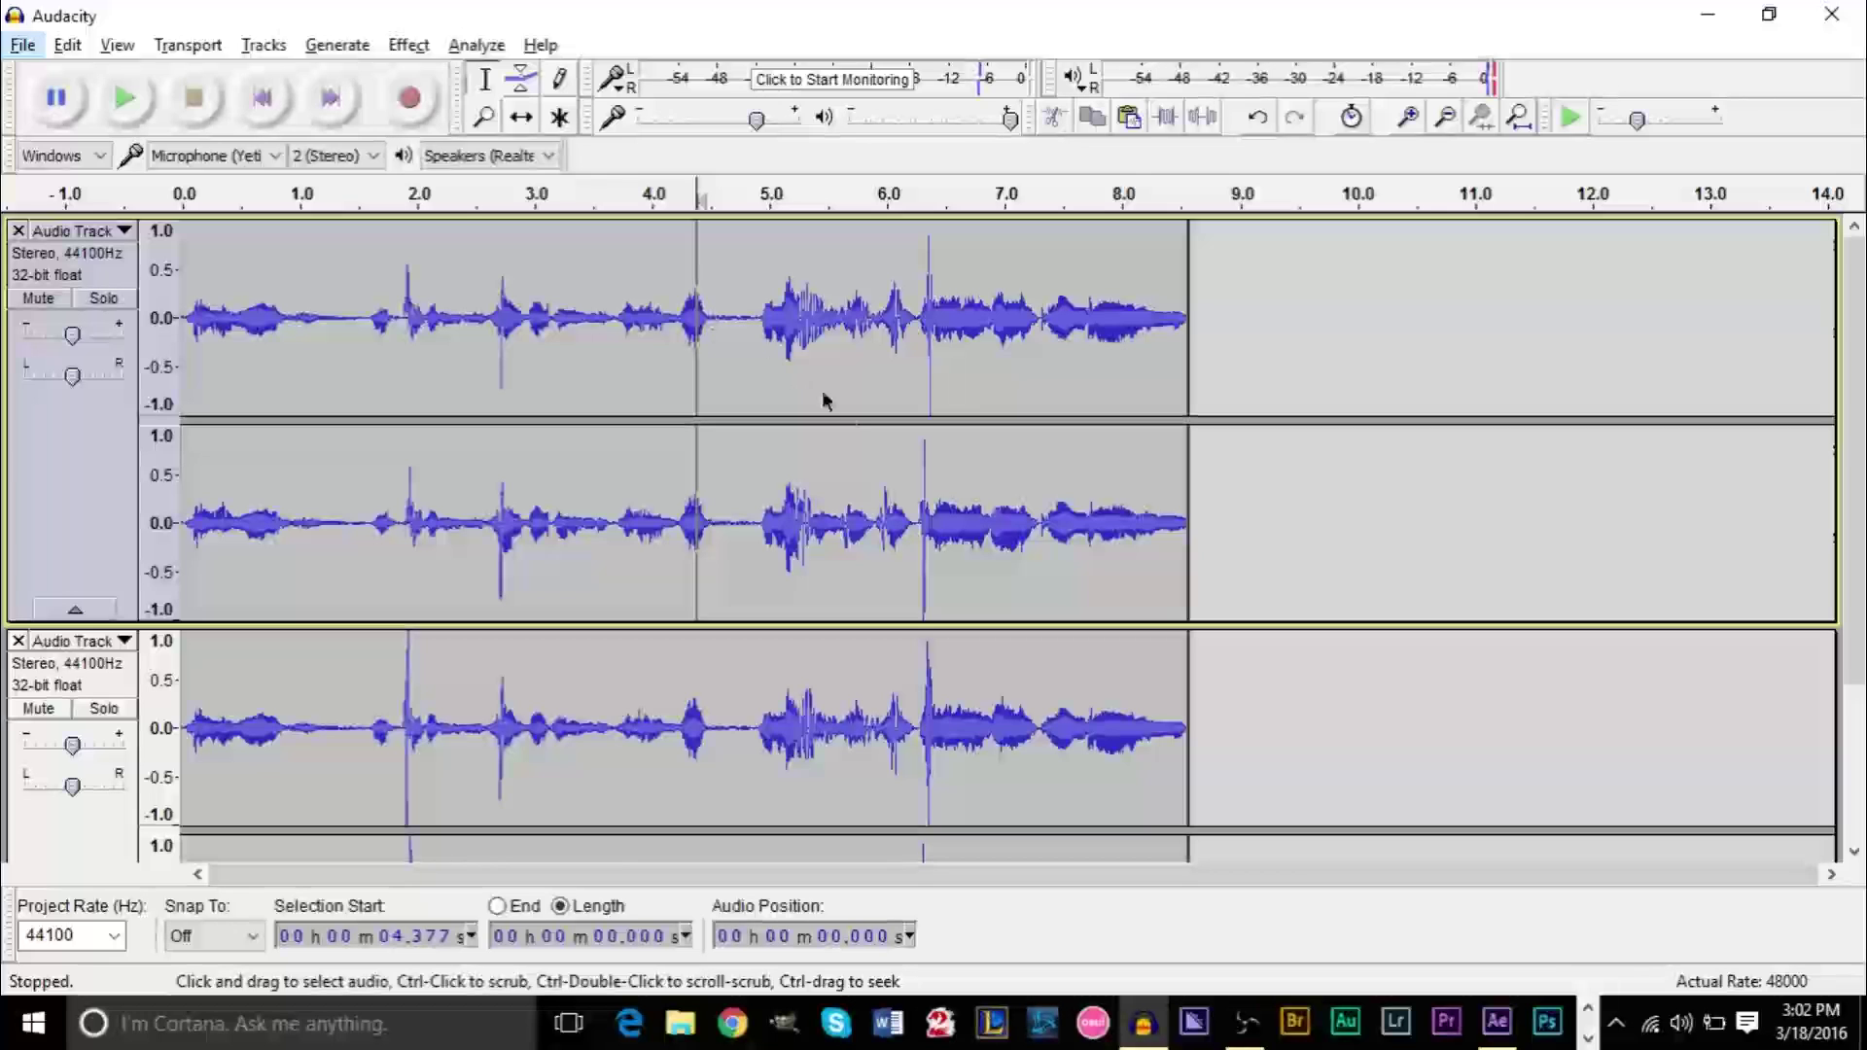
Play back a short stretch of audio near 4.6 seconds
{"action": "scroll", "coordinate": [825, 376], "scroll_direction": "up", "scroll_amount": 3, "text": "ctrl"}
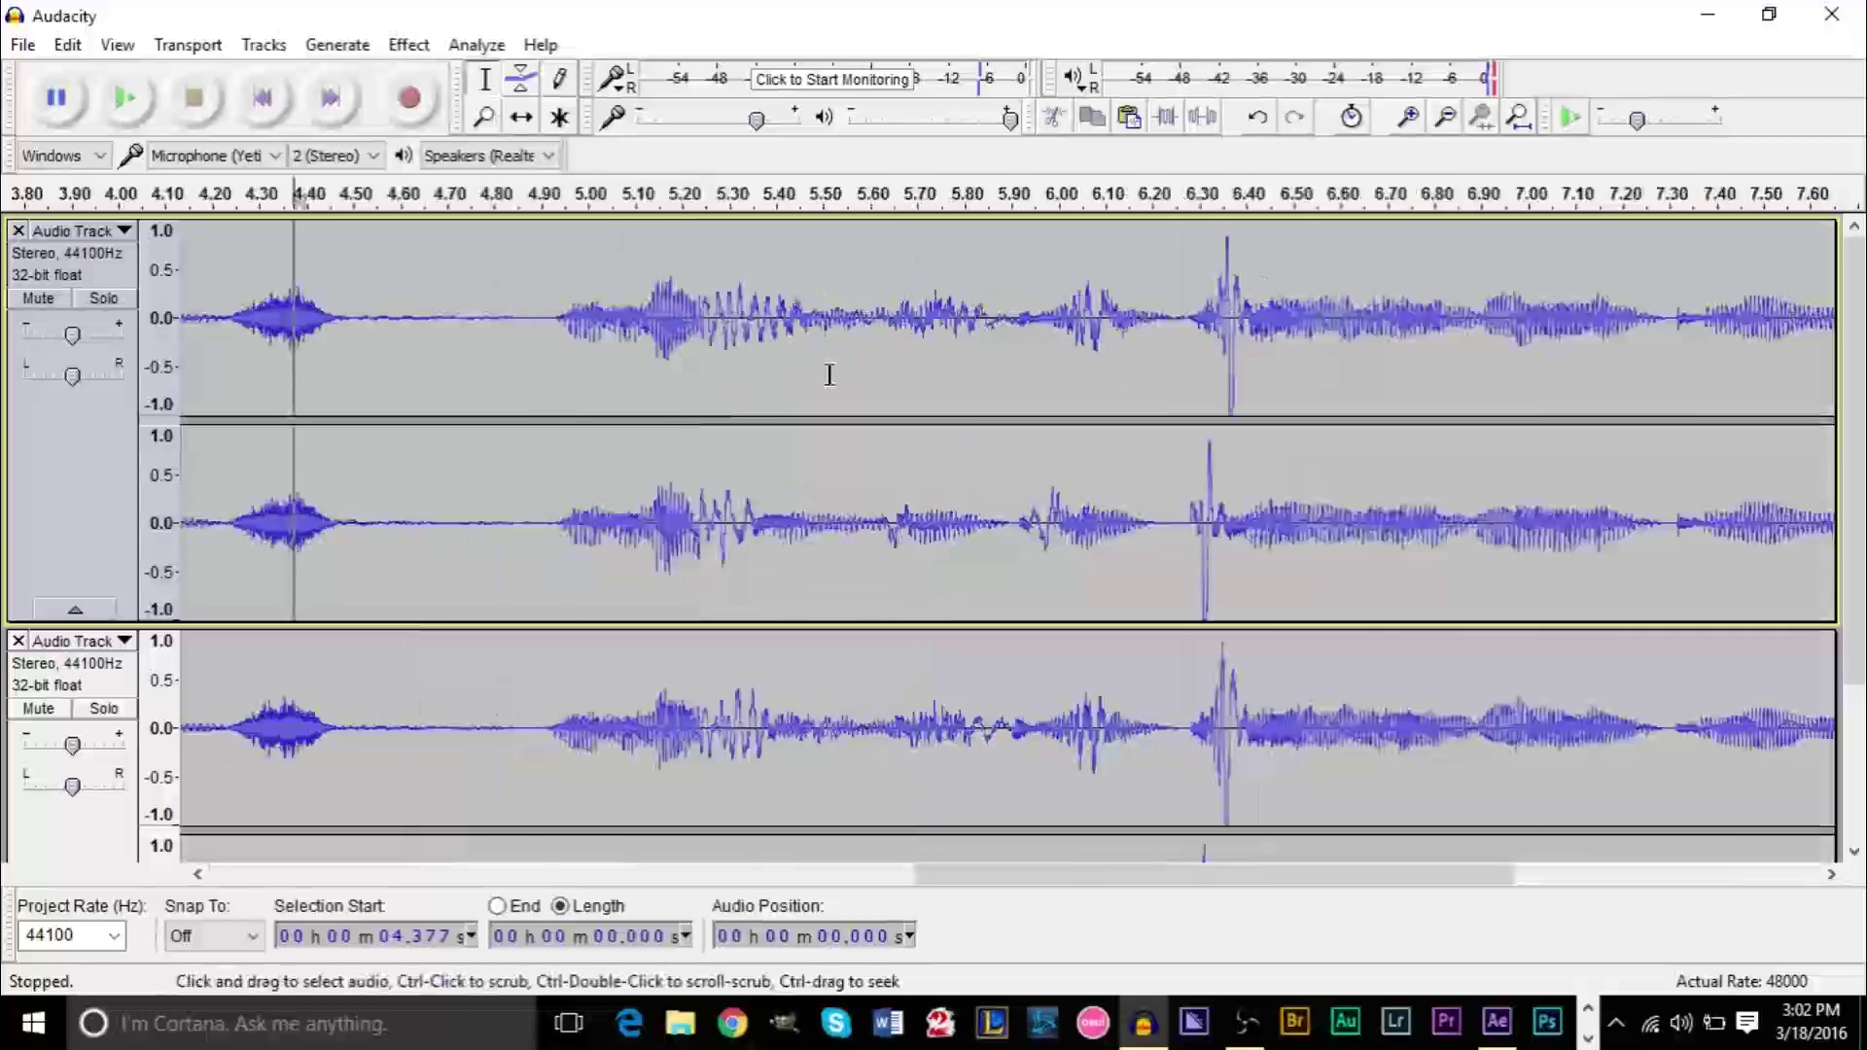
{"action": "scroll", "coordinate": [813, 375], "scroll_direction": "down", "scroll_amount": 3, "text": "ctrl"}
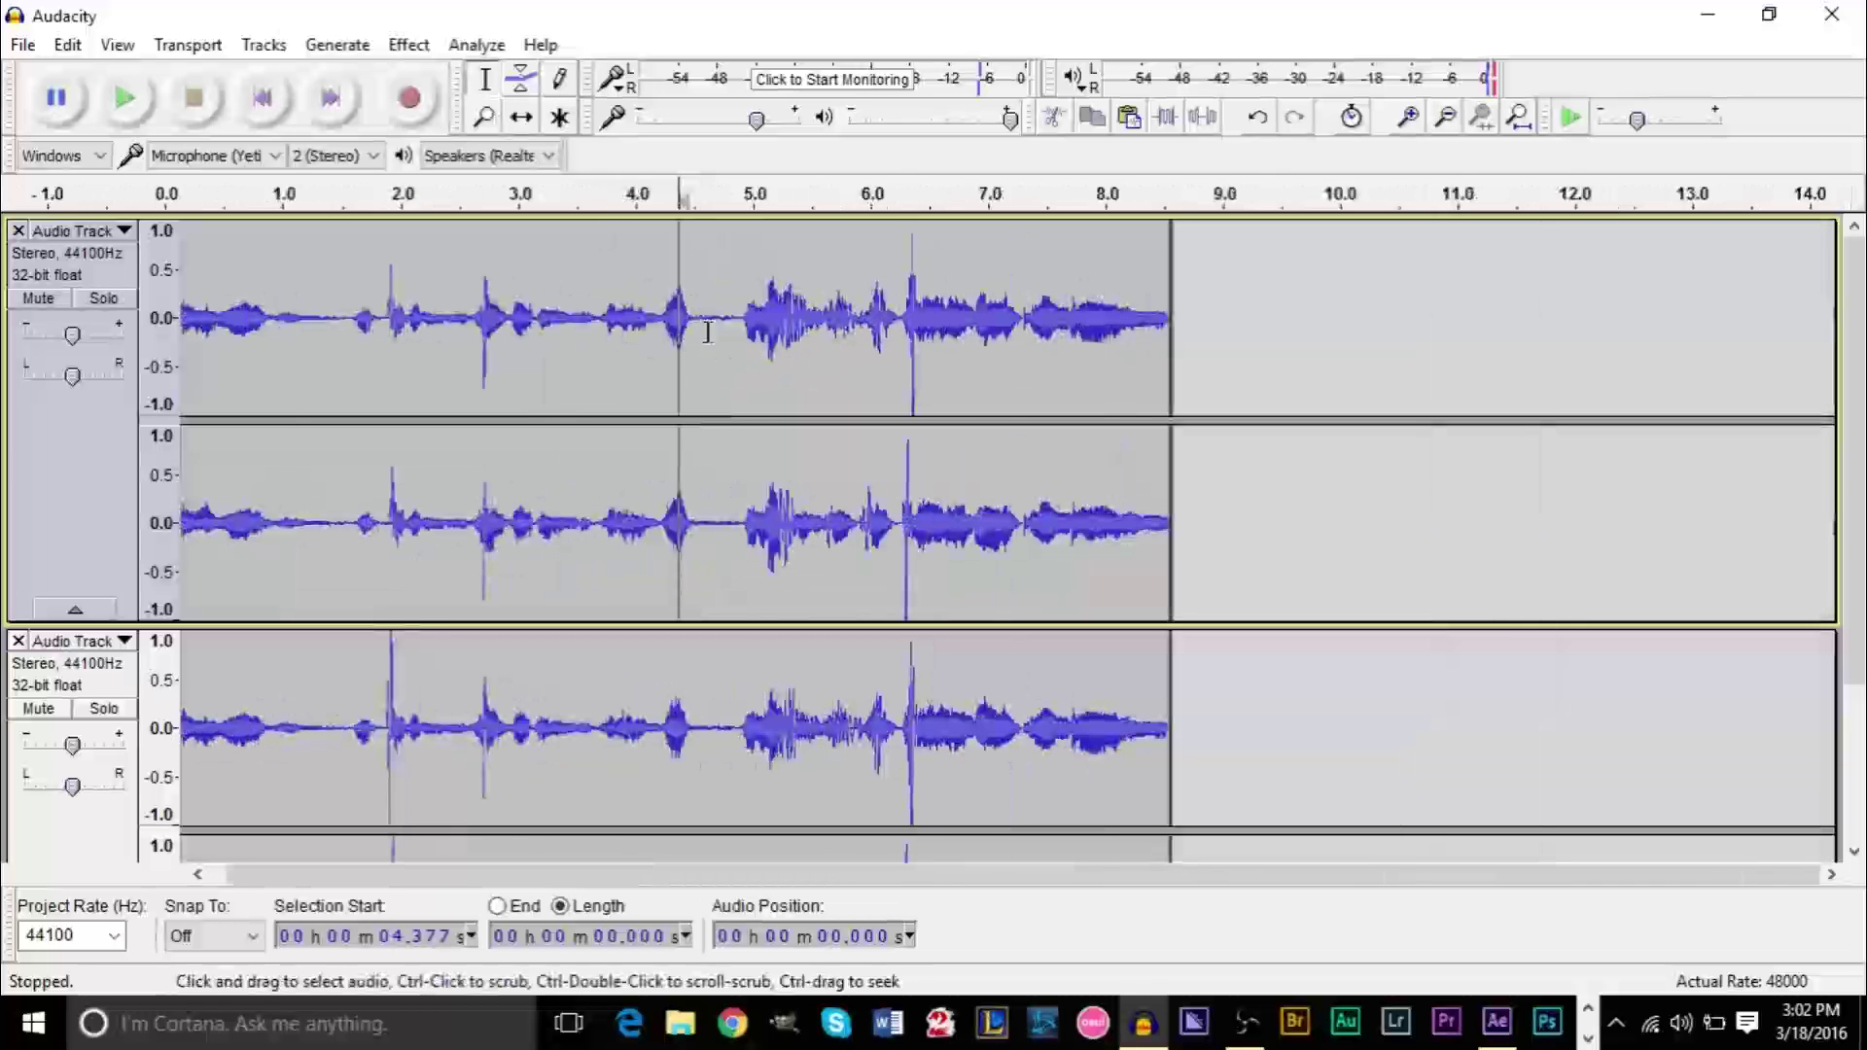
{"action": "left_click_drag", "start_coordinate": [711, 340], "coordinate": [732, 342]}
{"action": "key", "text": "space"}
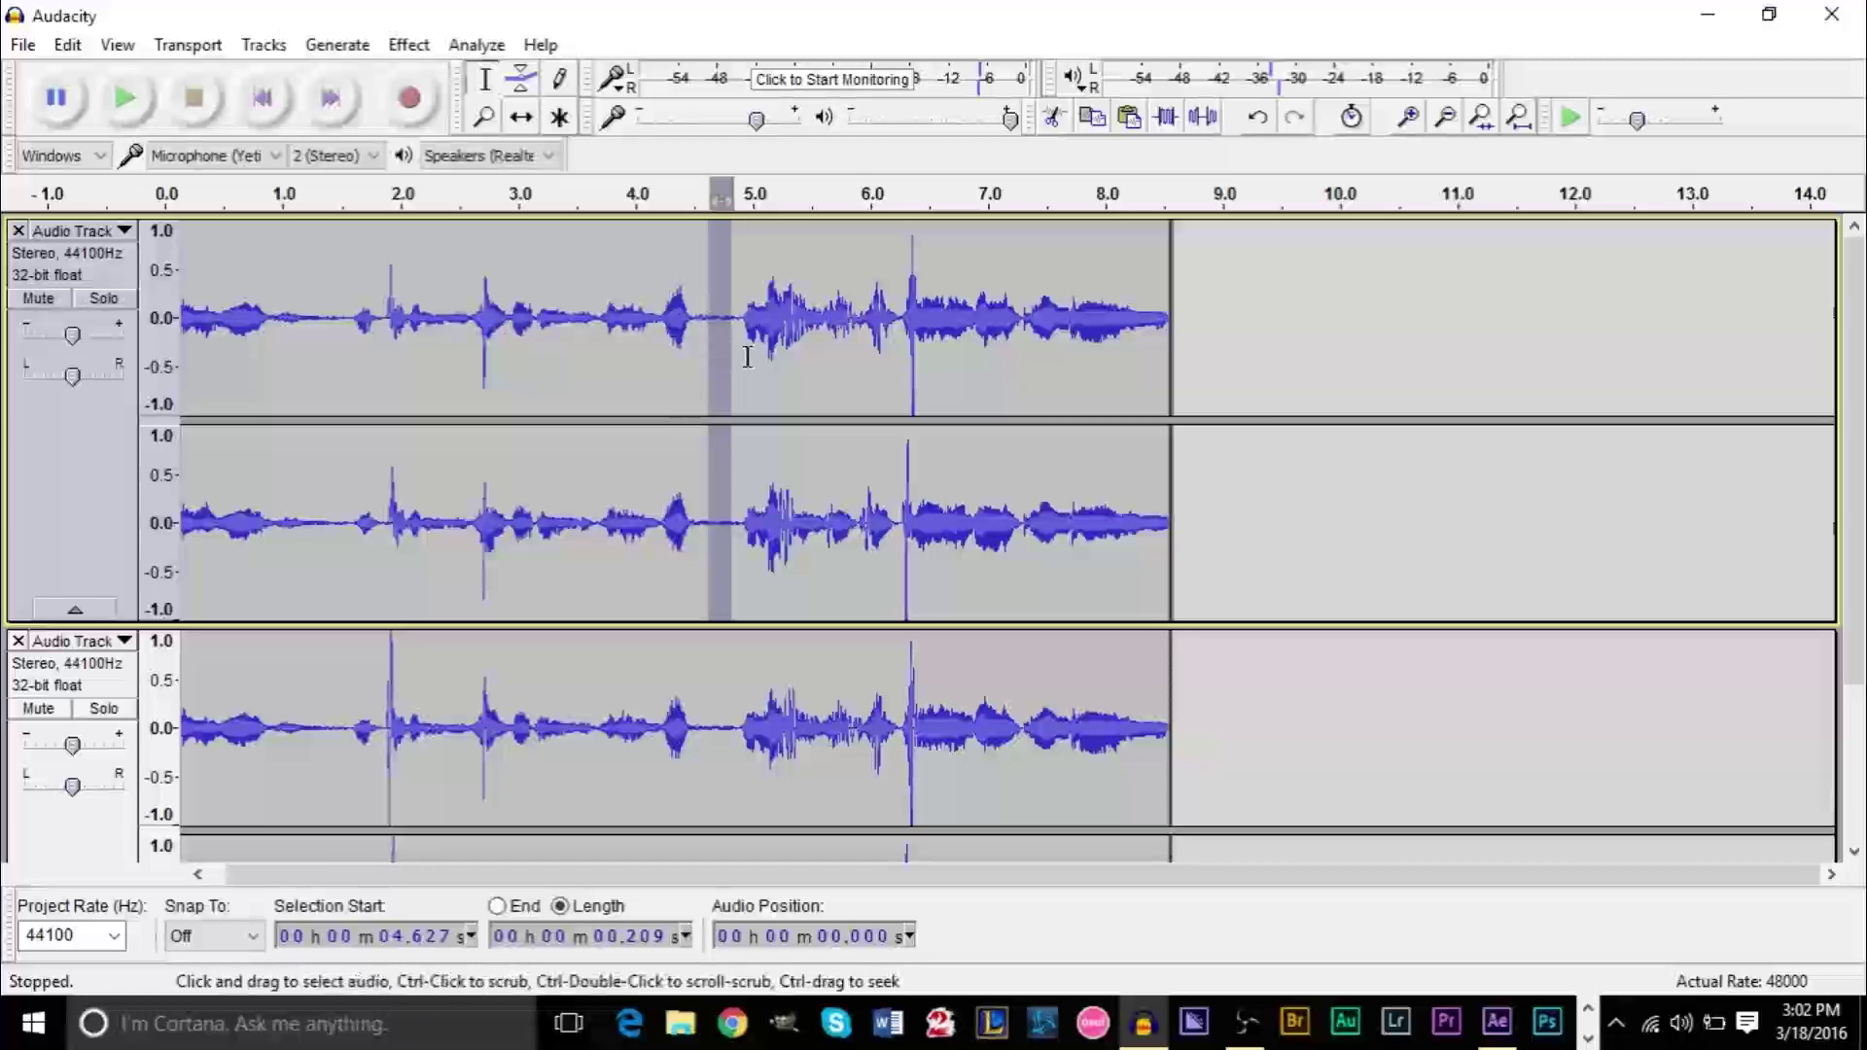
Select all audio in both tracks ready to pick the next effect
{"action": "left_click", "coordinate": [409, 49]}
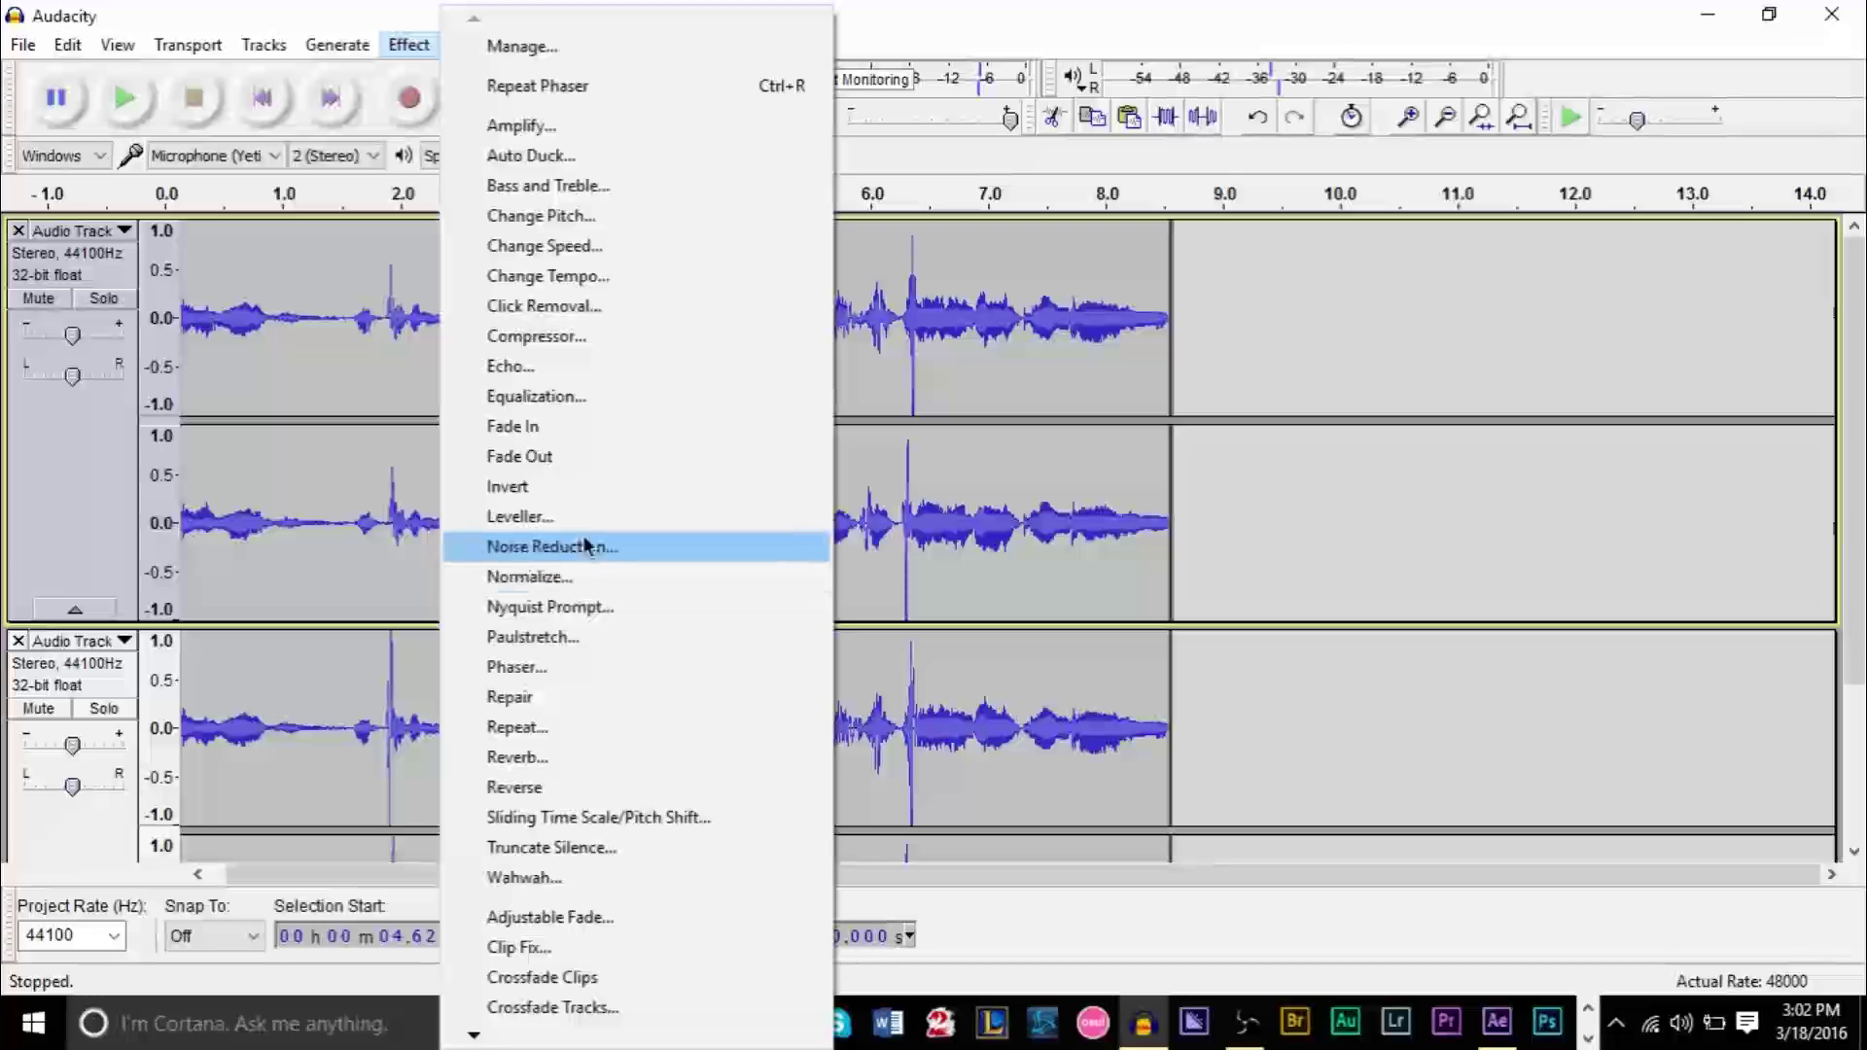
{"action": "left_click", "coordinate": [1485, 481]}
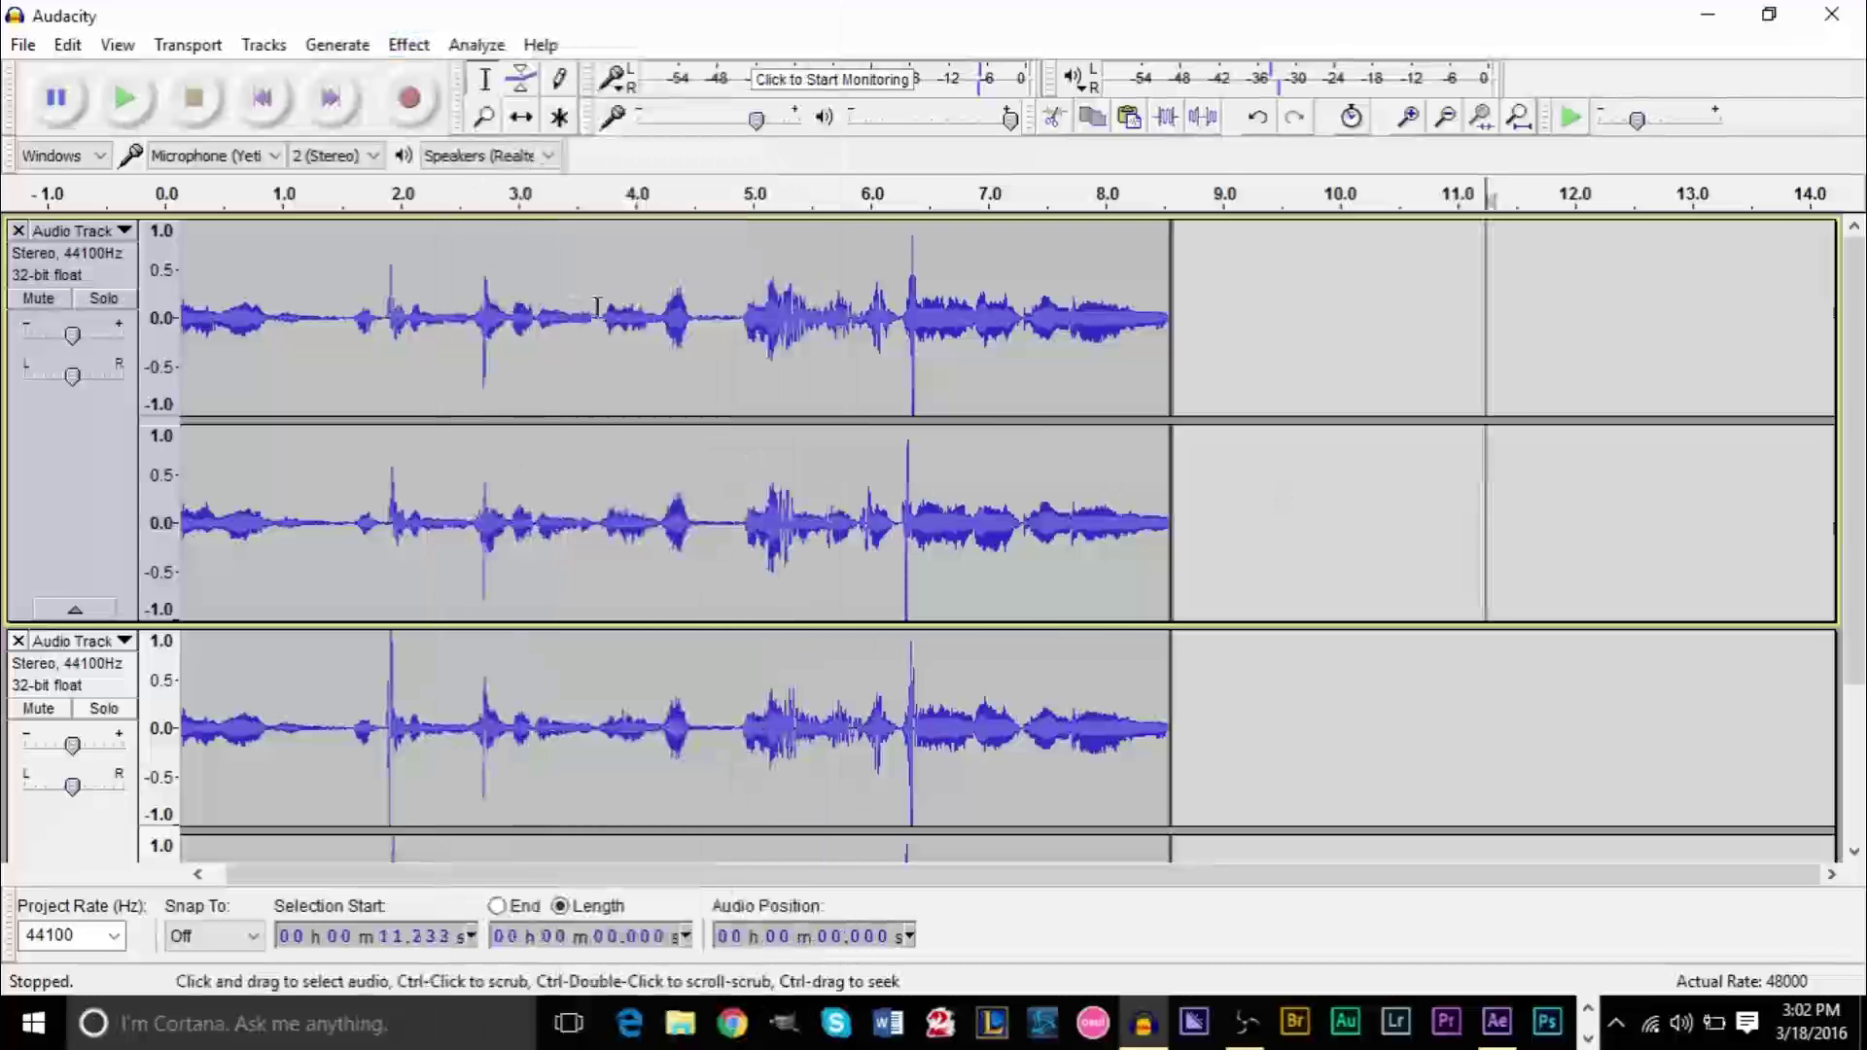
{"action": "key", "text": "ctrl+a"}
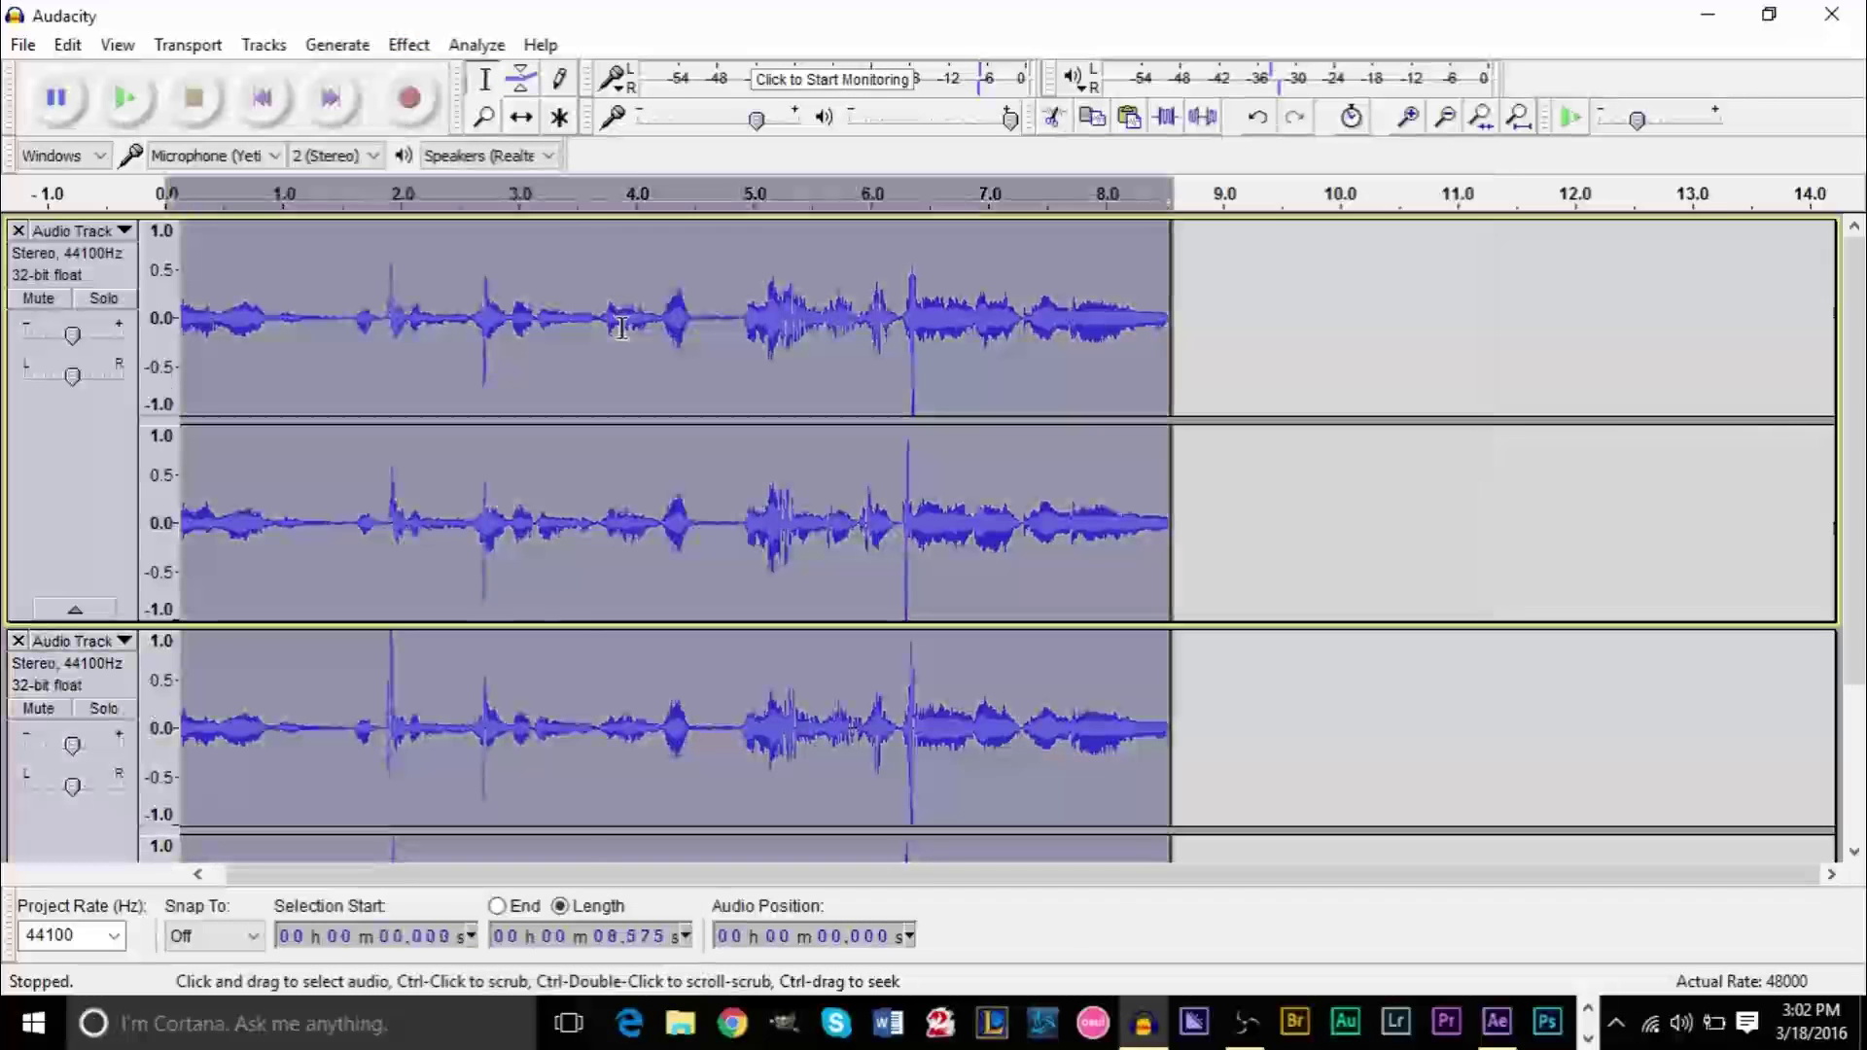
{"action": "left_click", "coordinate": [409, 45]}
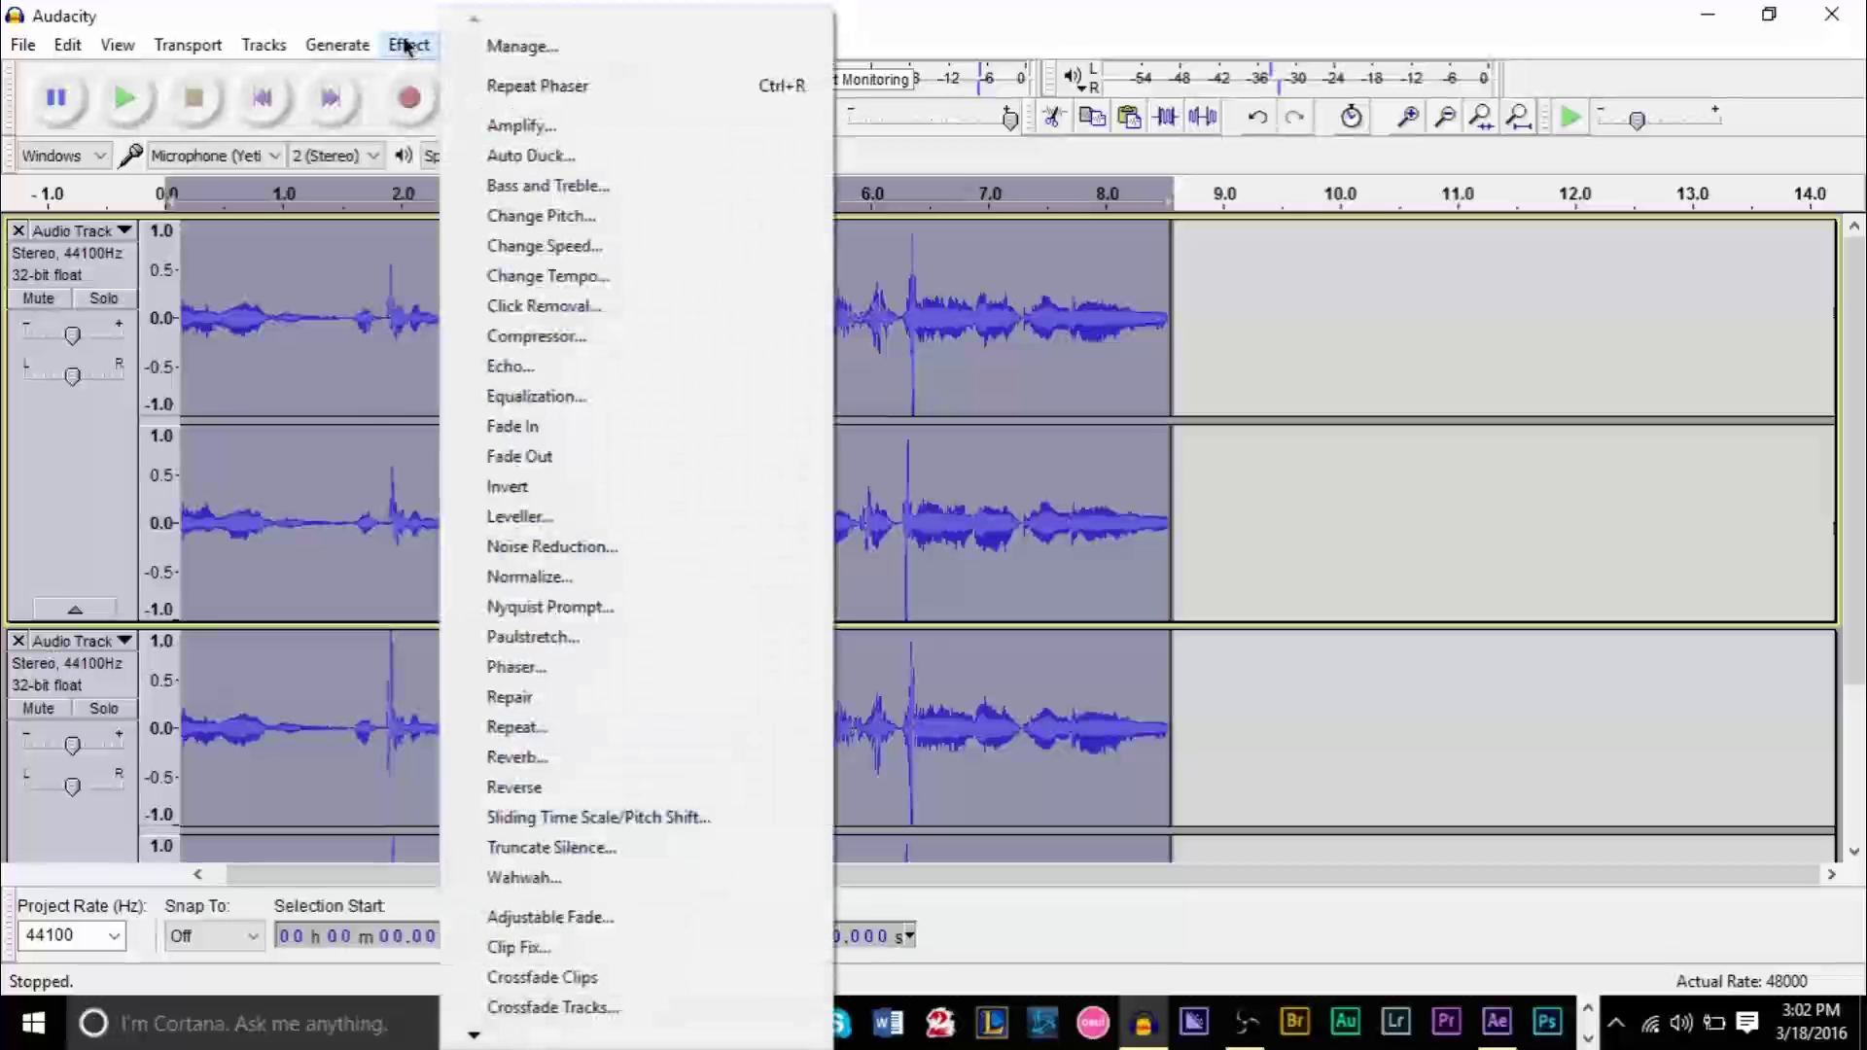
Draw an Equalization curve flat to about 9000 Hz, dropping to -26 dB at high frequencies
{"action": "left_click", "coordinate": [545, 398]}
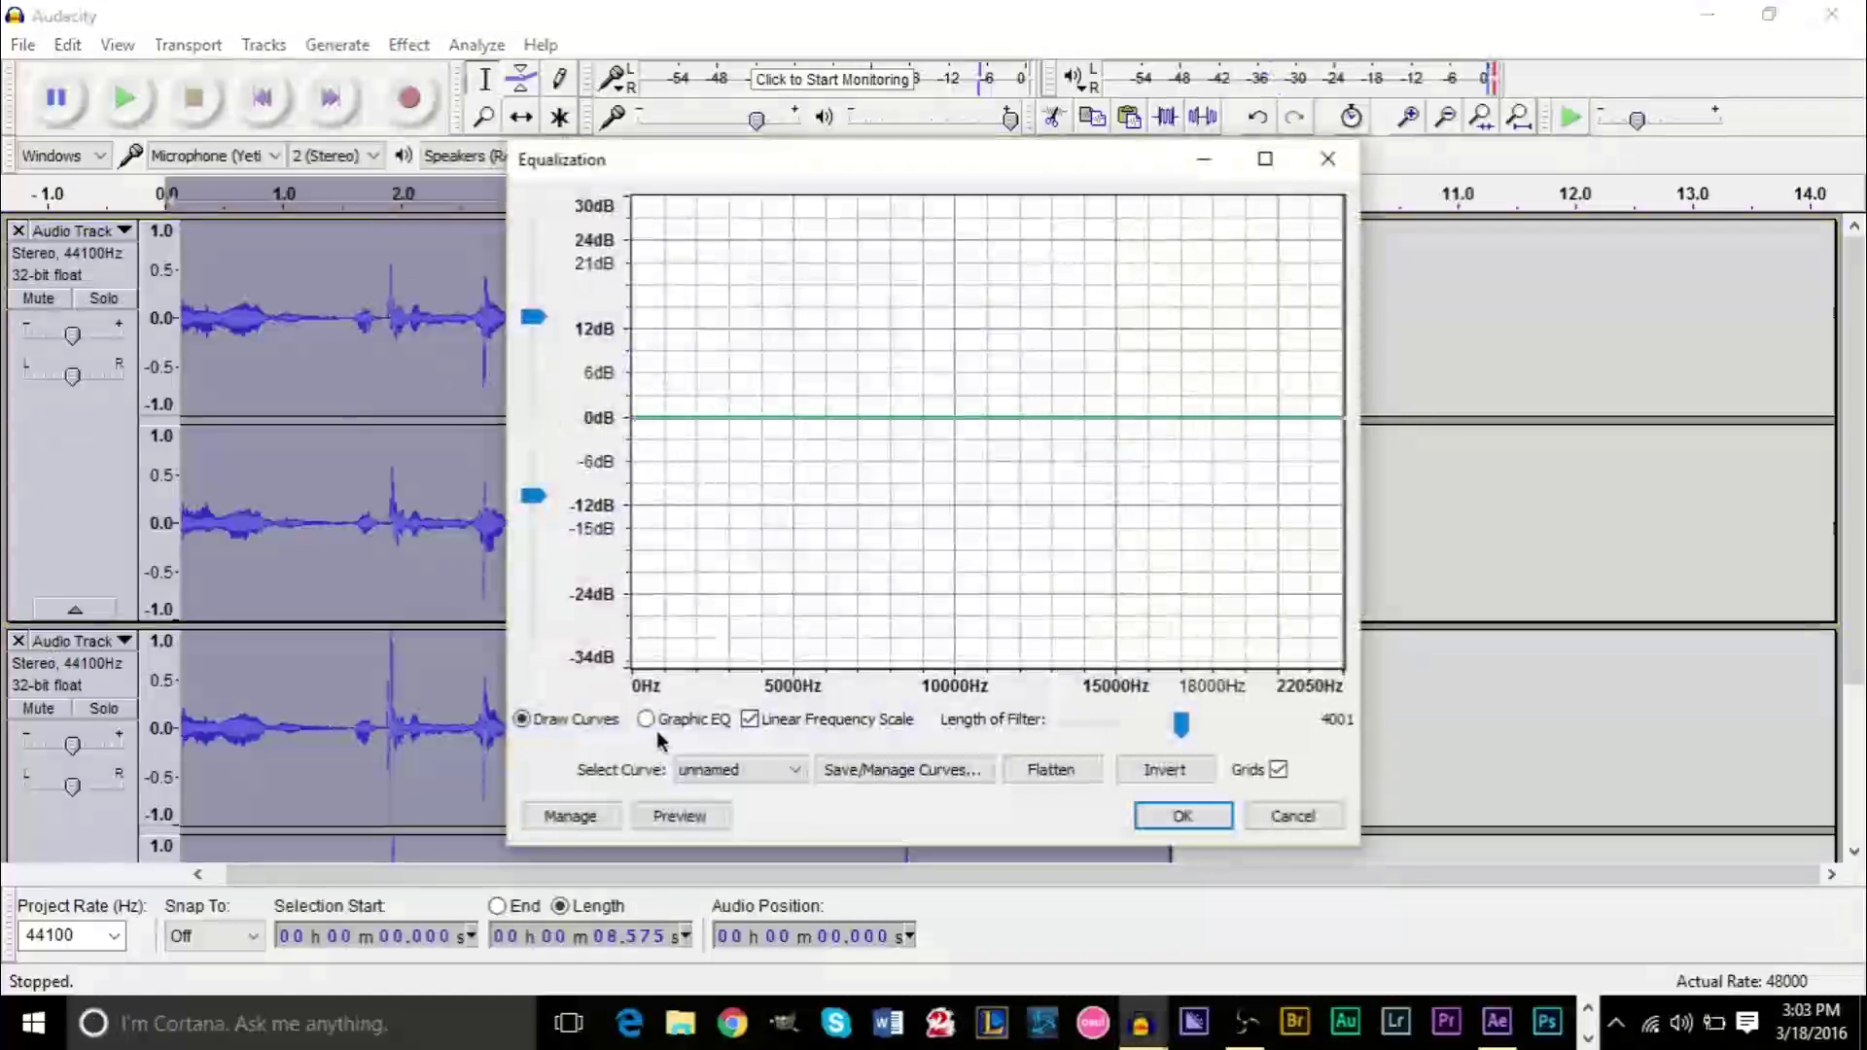
{"action": "left_click", "coordinate": [647, 720]}
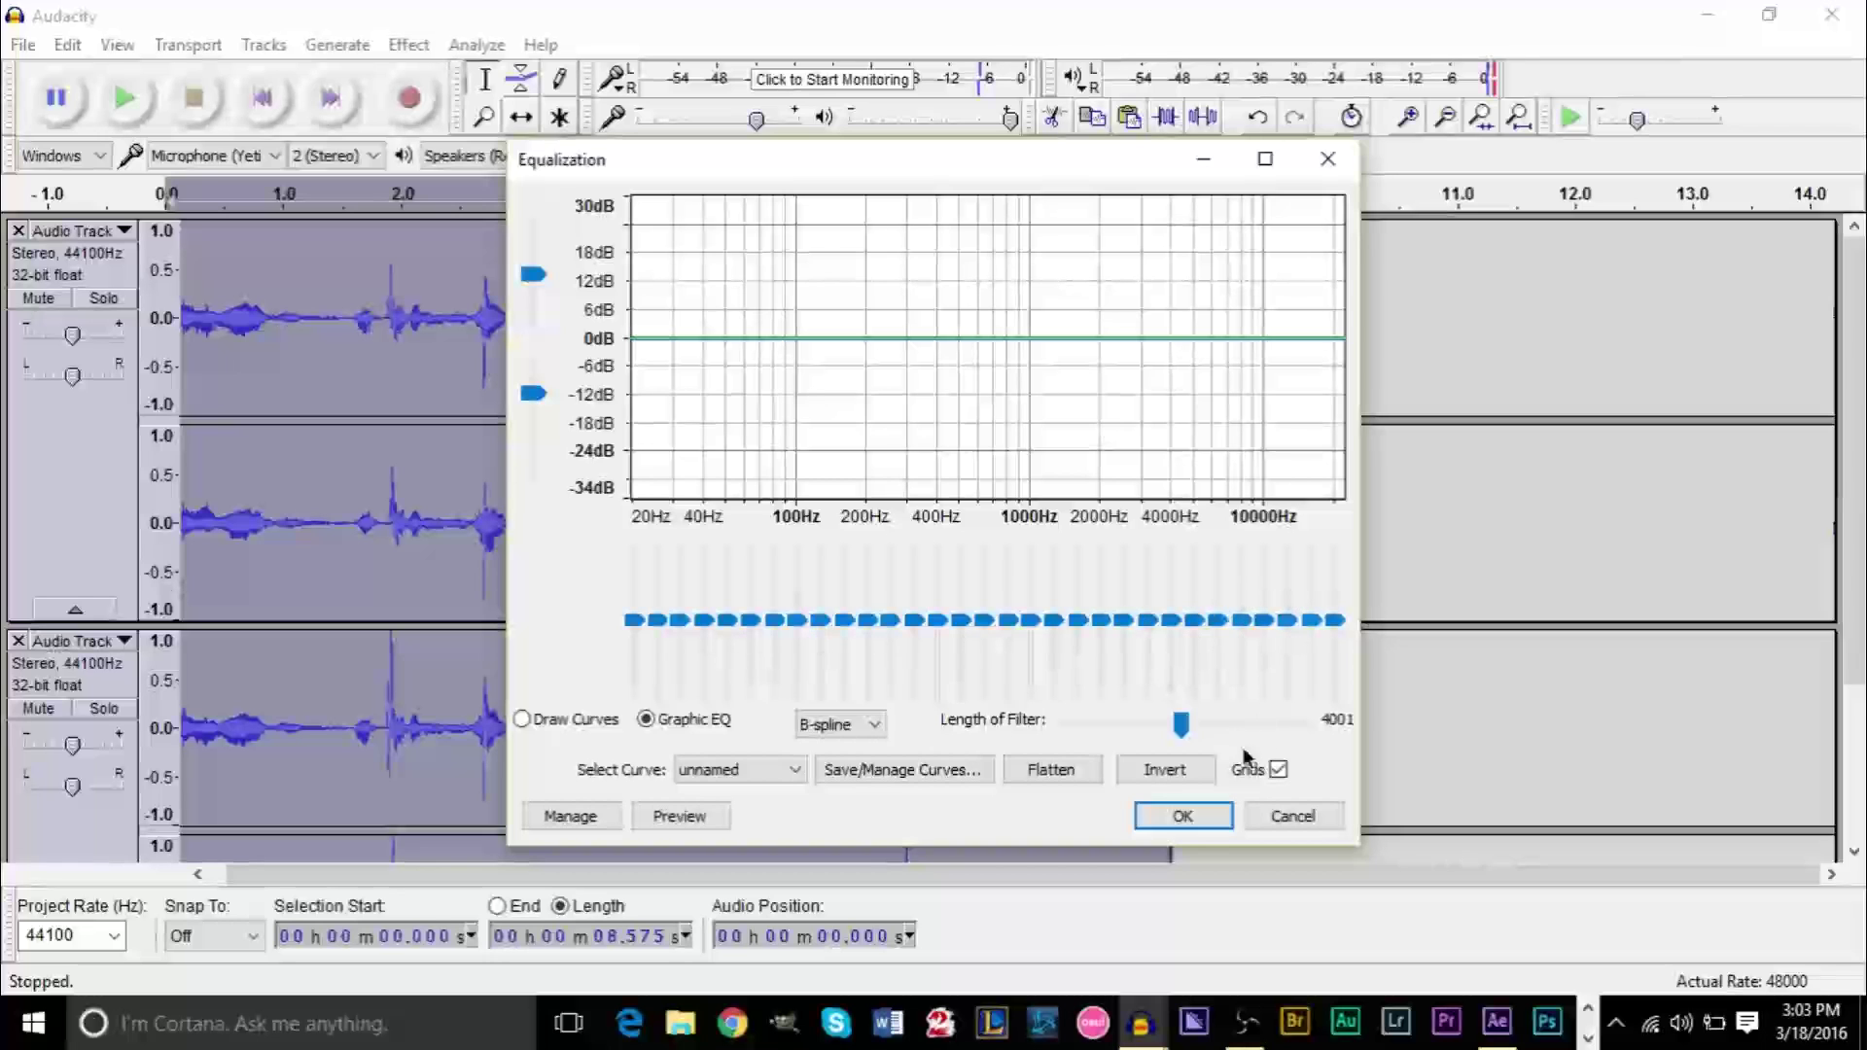
{"action": "left_click", "coordinate": [522, 720]}
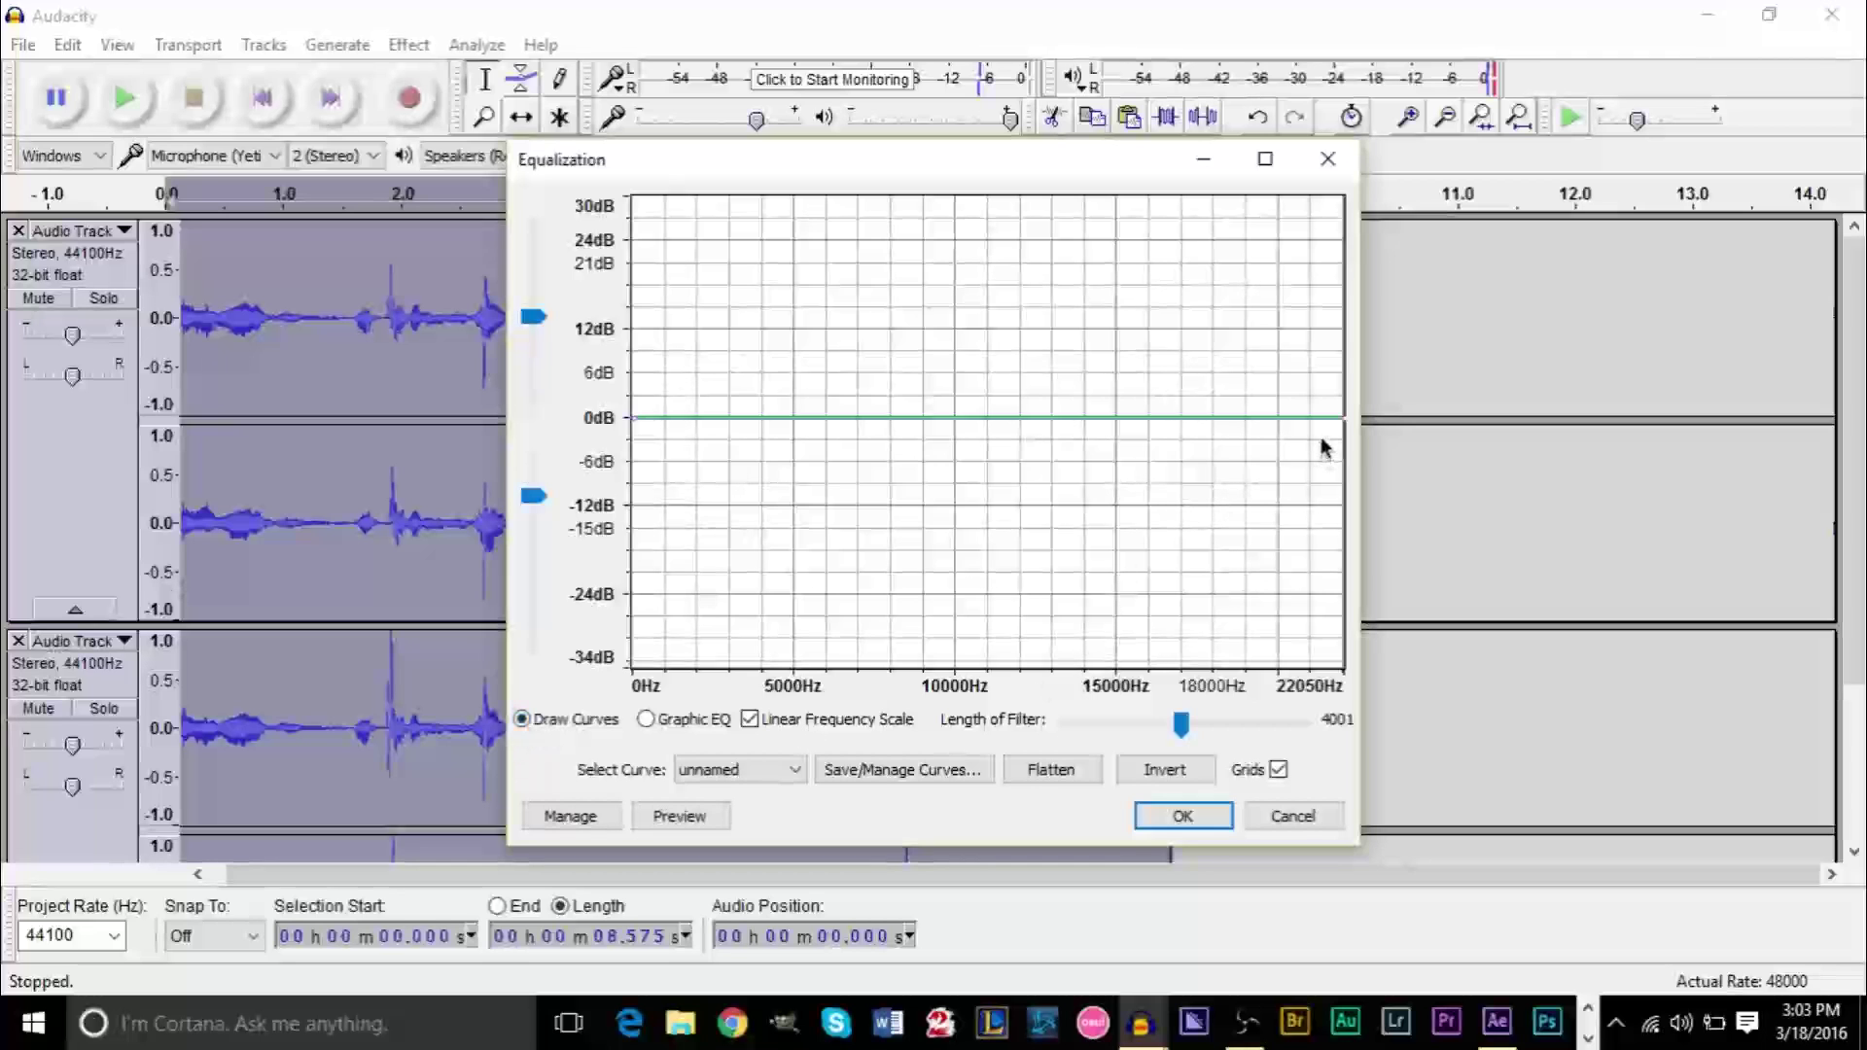
{"action": "left_click_drag", "start_coordinate": [1339, 424], "coordinate": [1339, 615]}
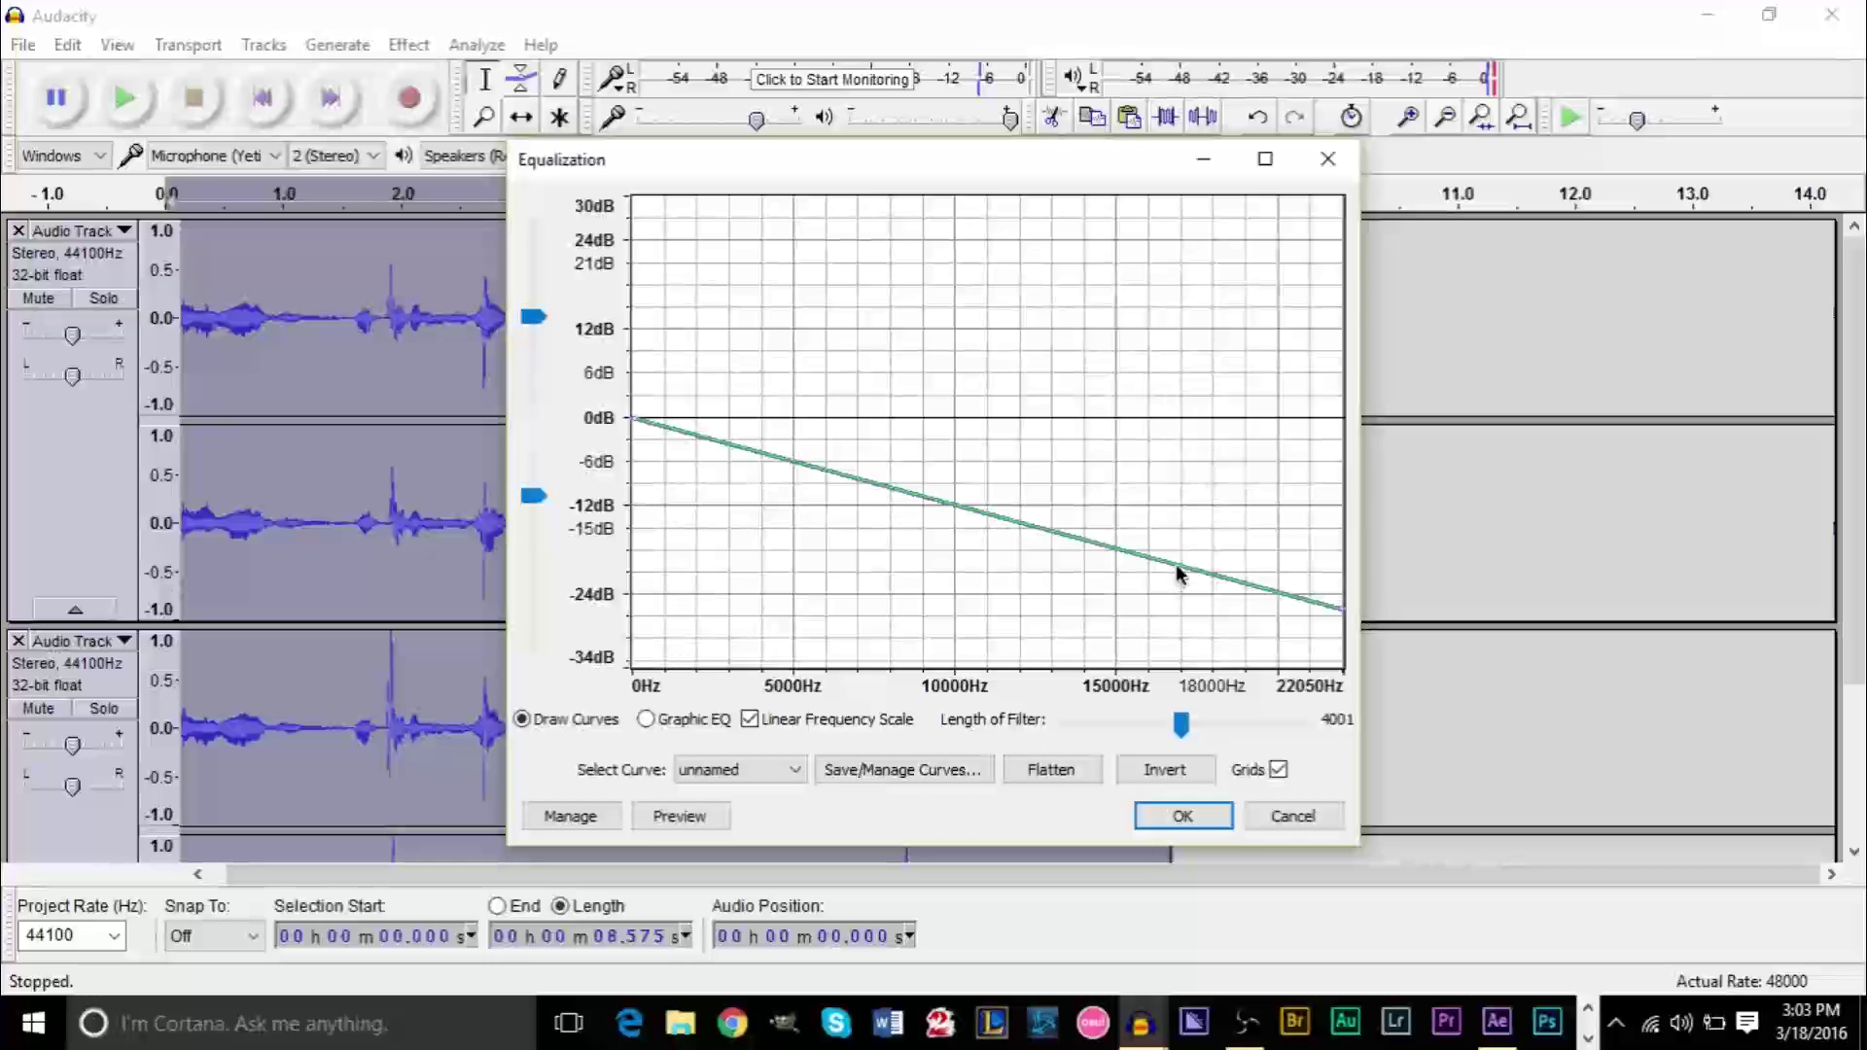
{"action": "left_click_drag", "start_coordinate": [1180, 581], "coordinate": [1175, 606]}
{"action": "left_click_drag", "start_coordinate": [867, 511], "coordinate": [929, 425]}
{"action": "left_click_drag", "start_coordinate": [1058, 537], "coordinate": [1021, 562]}
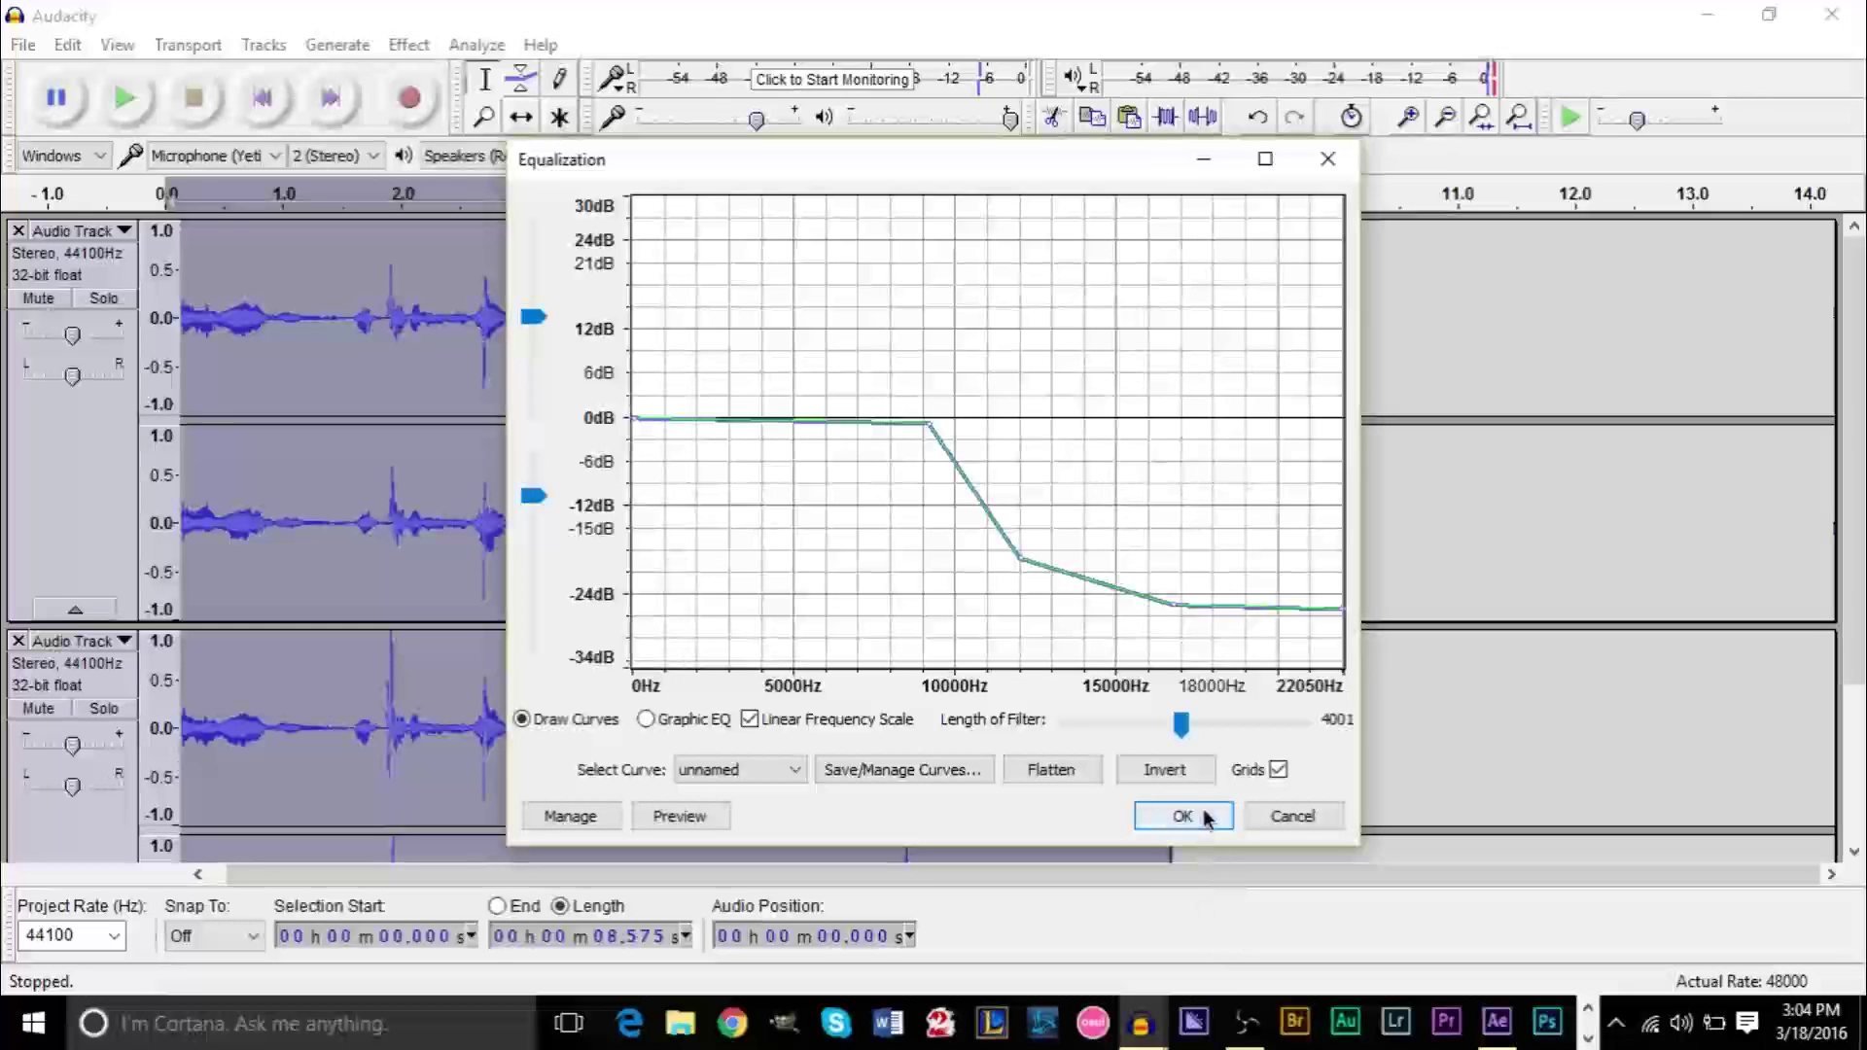
Preview the equalized sound, then close the Equalization window
{"action": "left_click", "coordinate": [705, 822]}
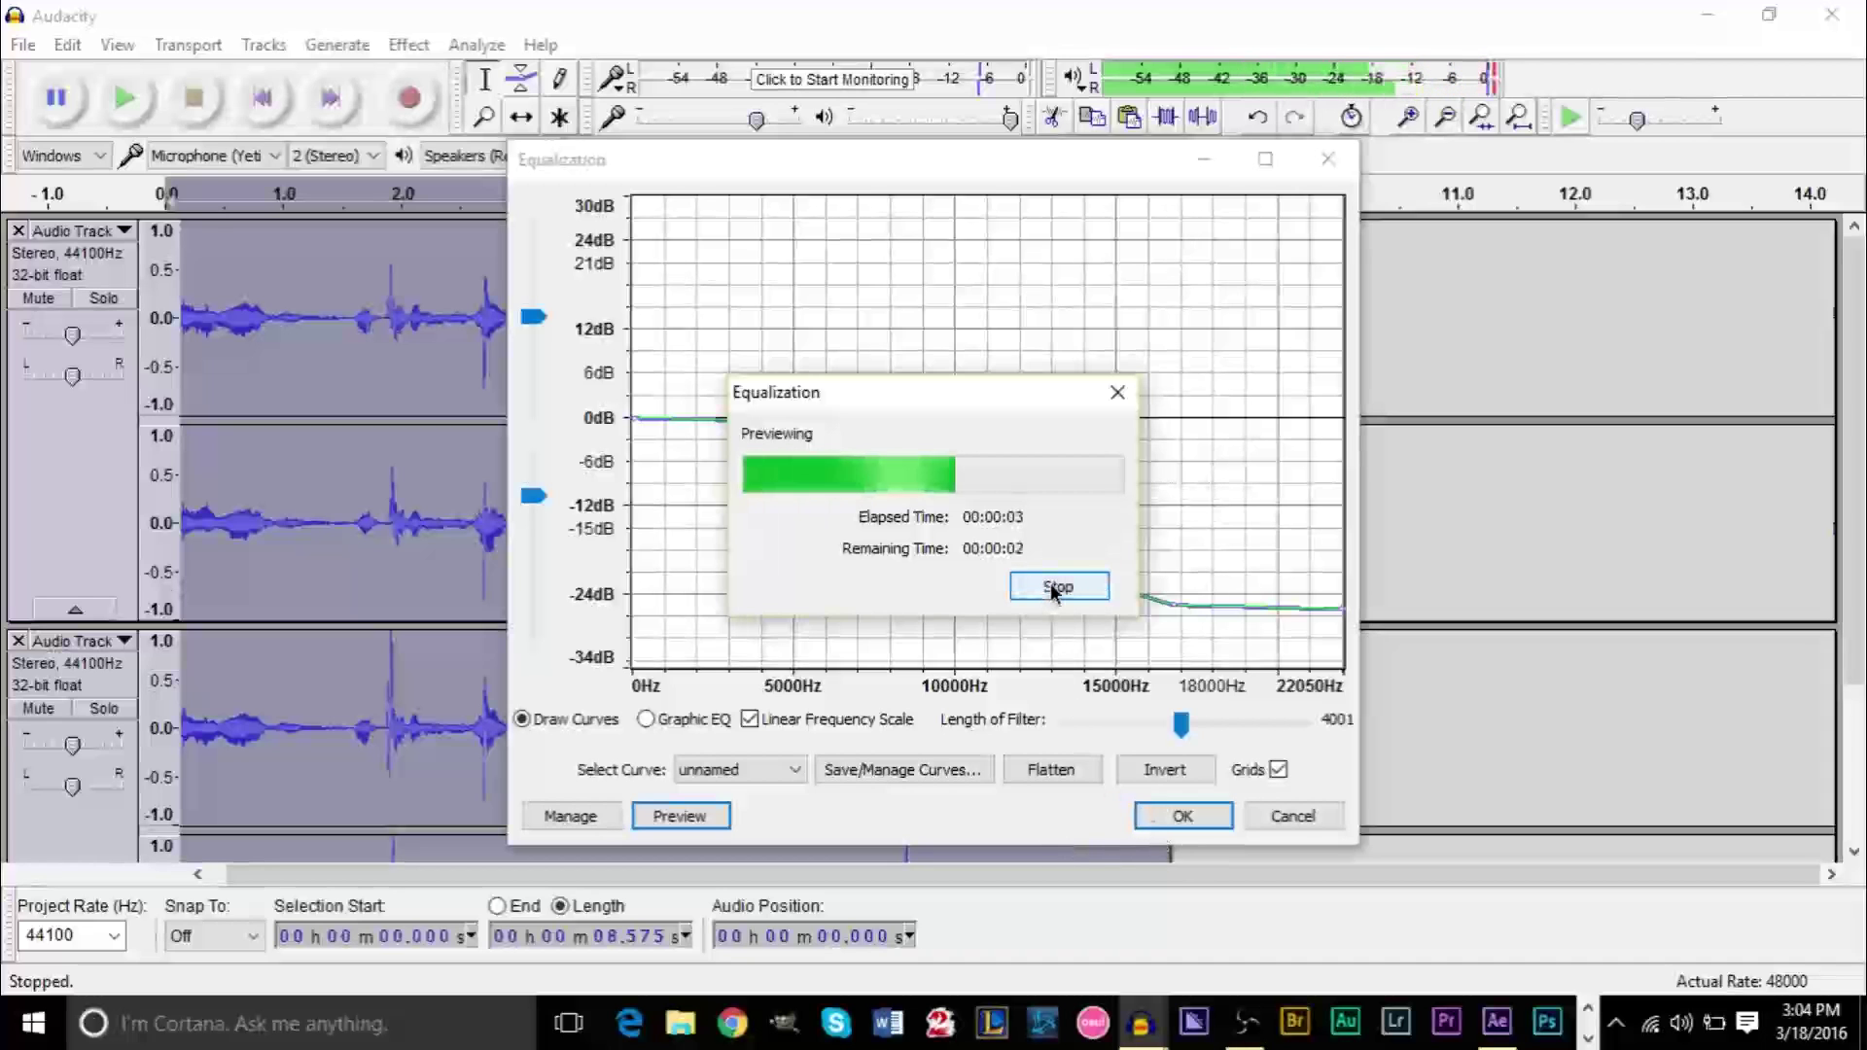
{"action": "left_click", "coordinate": [1056, 590]}
{"action": "key", "text": "Escape"}
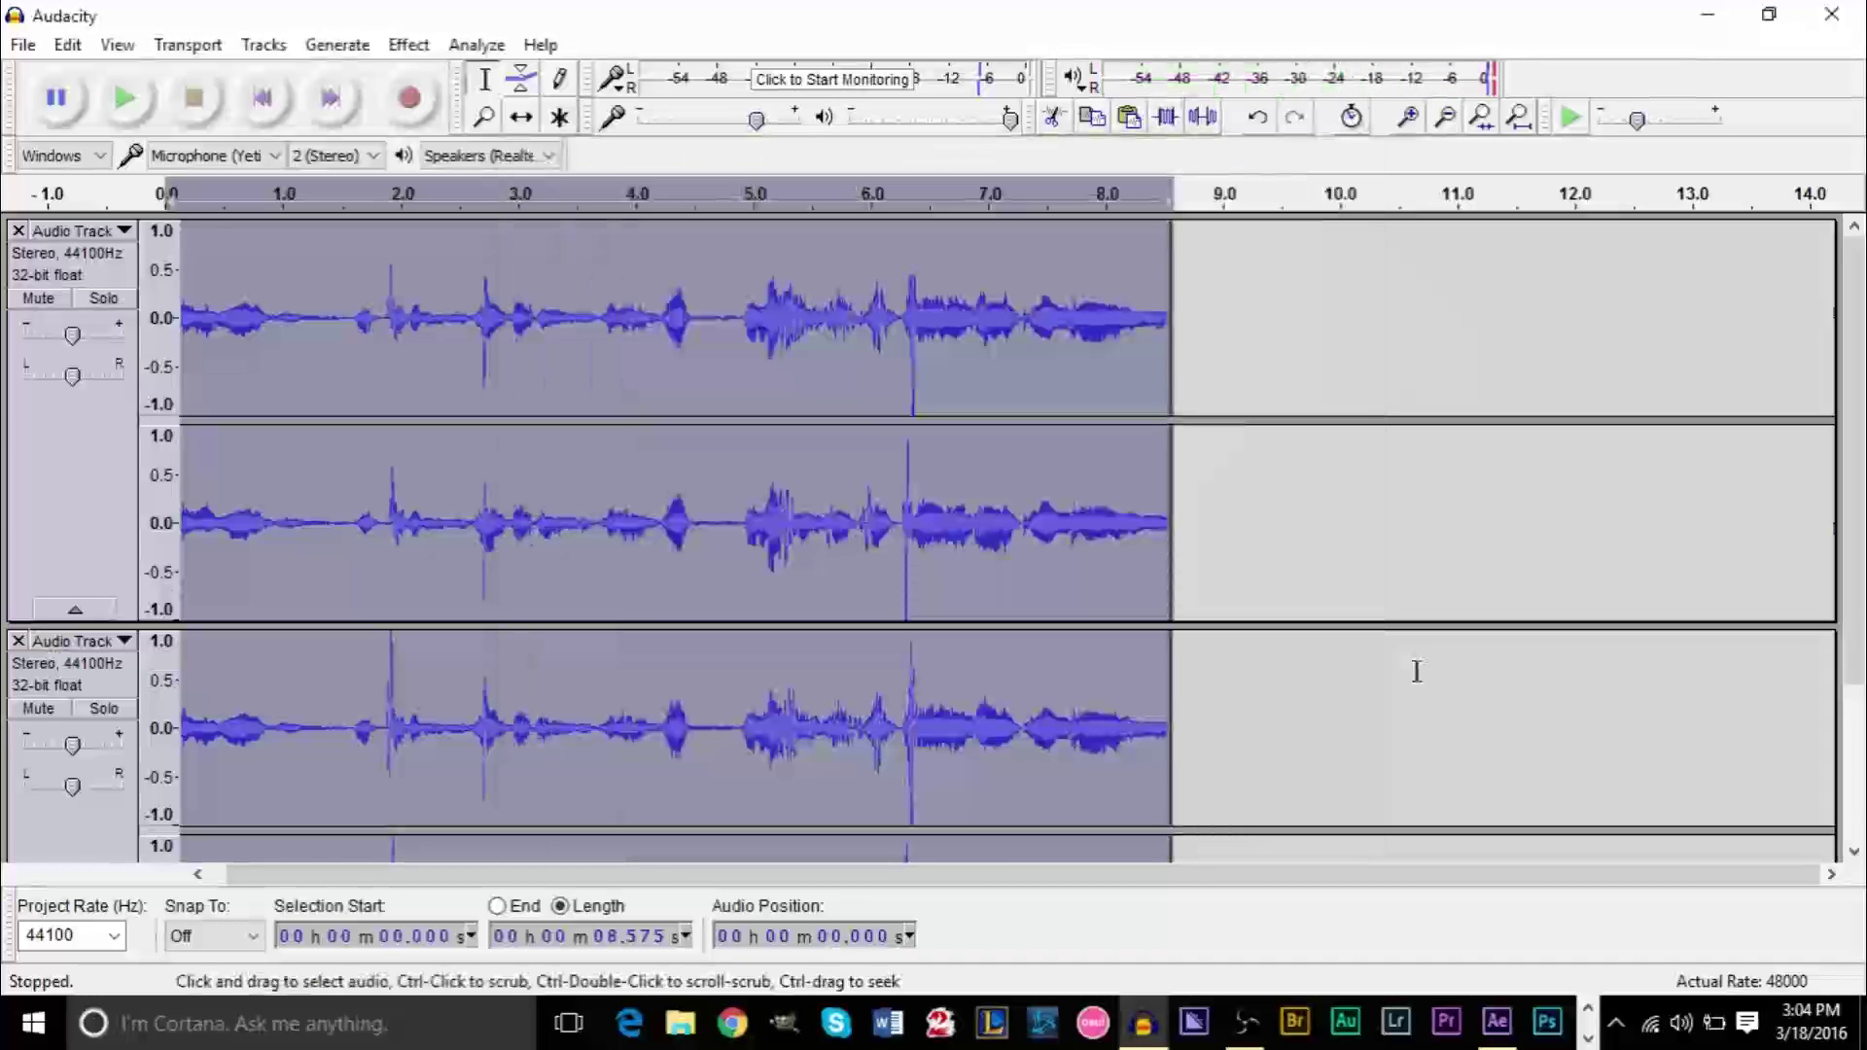
{"action": "left_click", "coordinate": [1417, 671]}
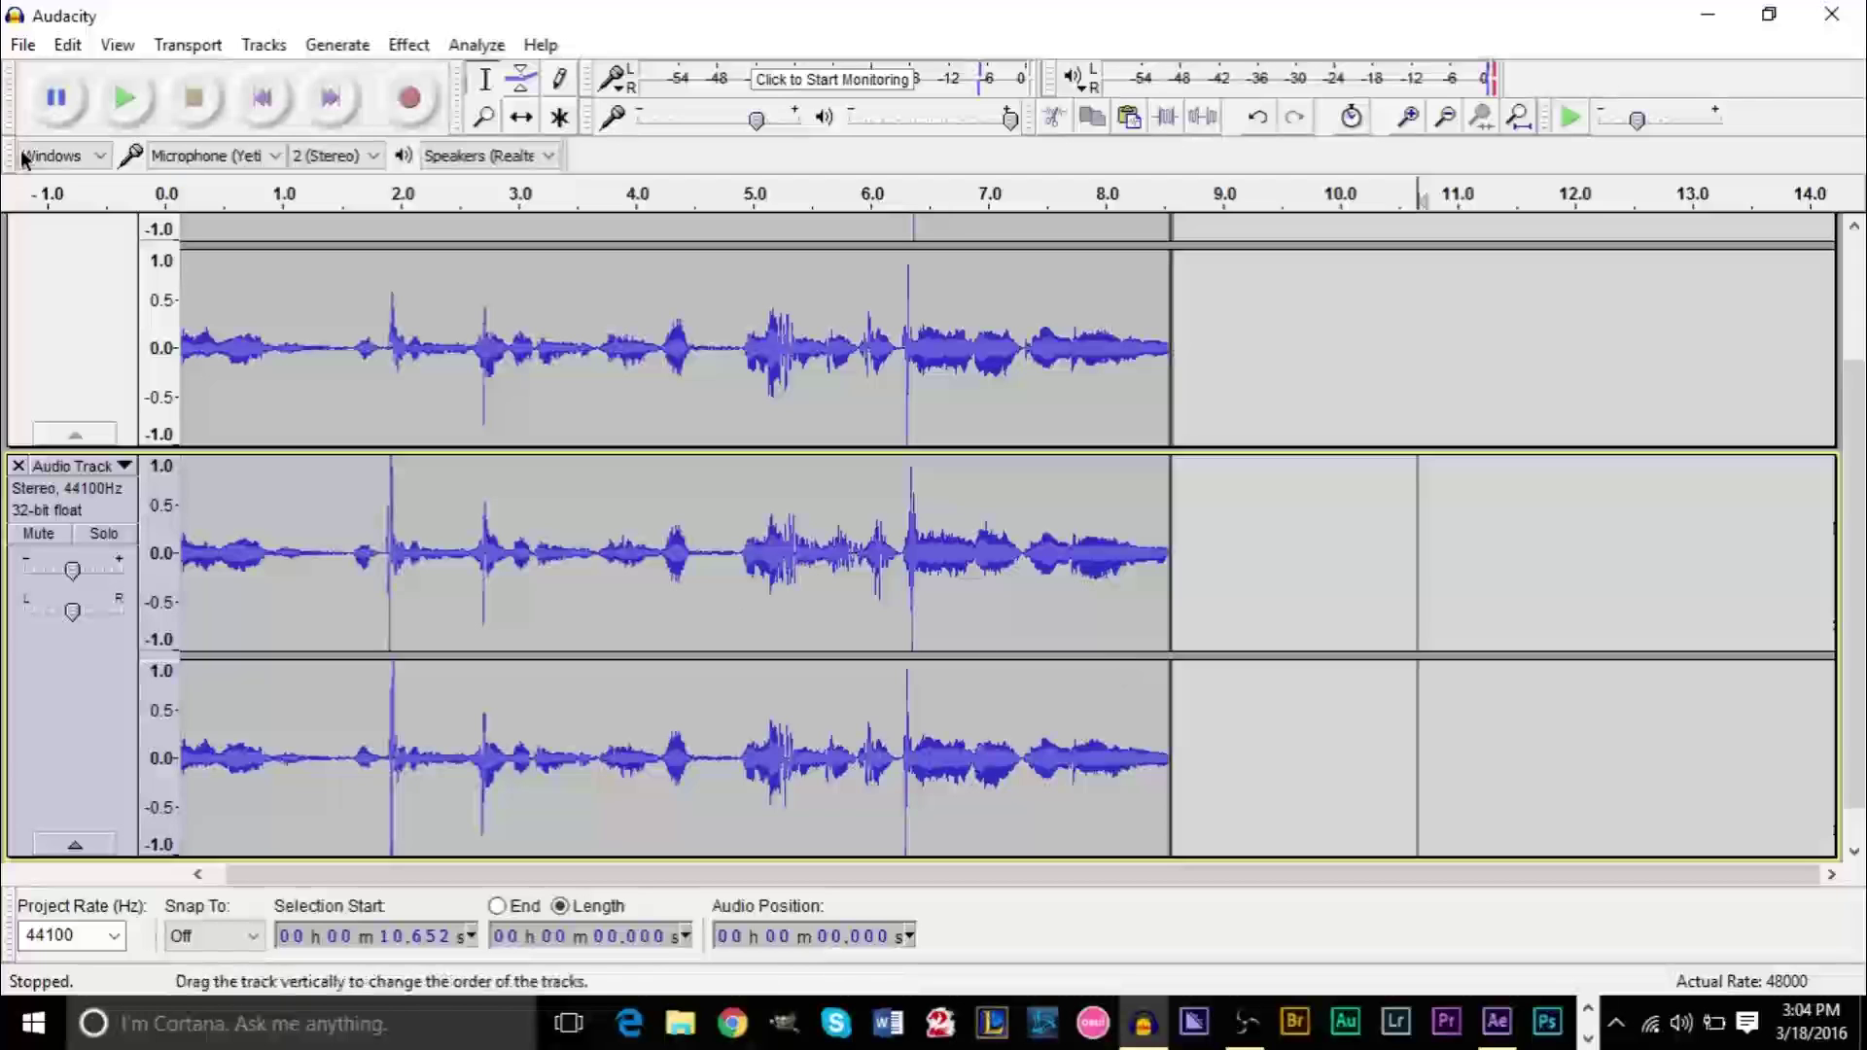
{"action": "left_click", "coordinate": [263, 97]}
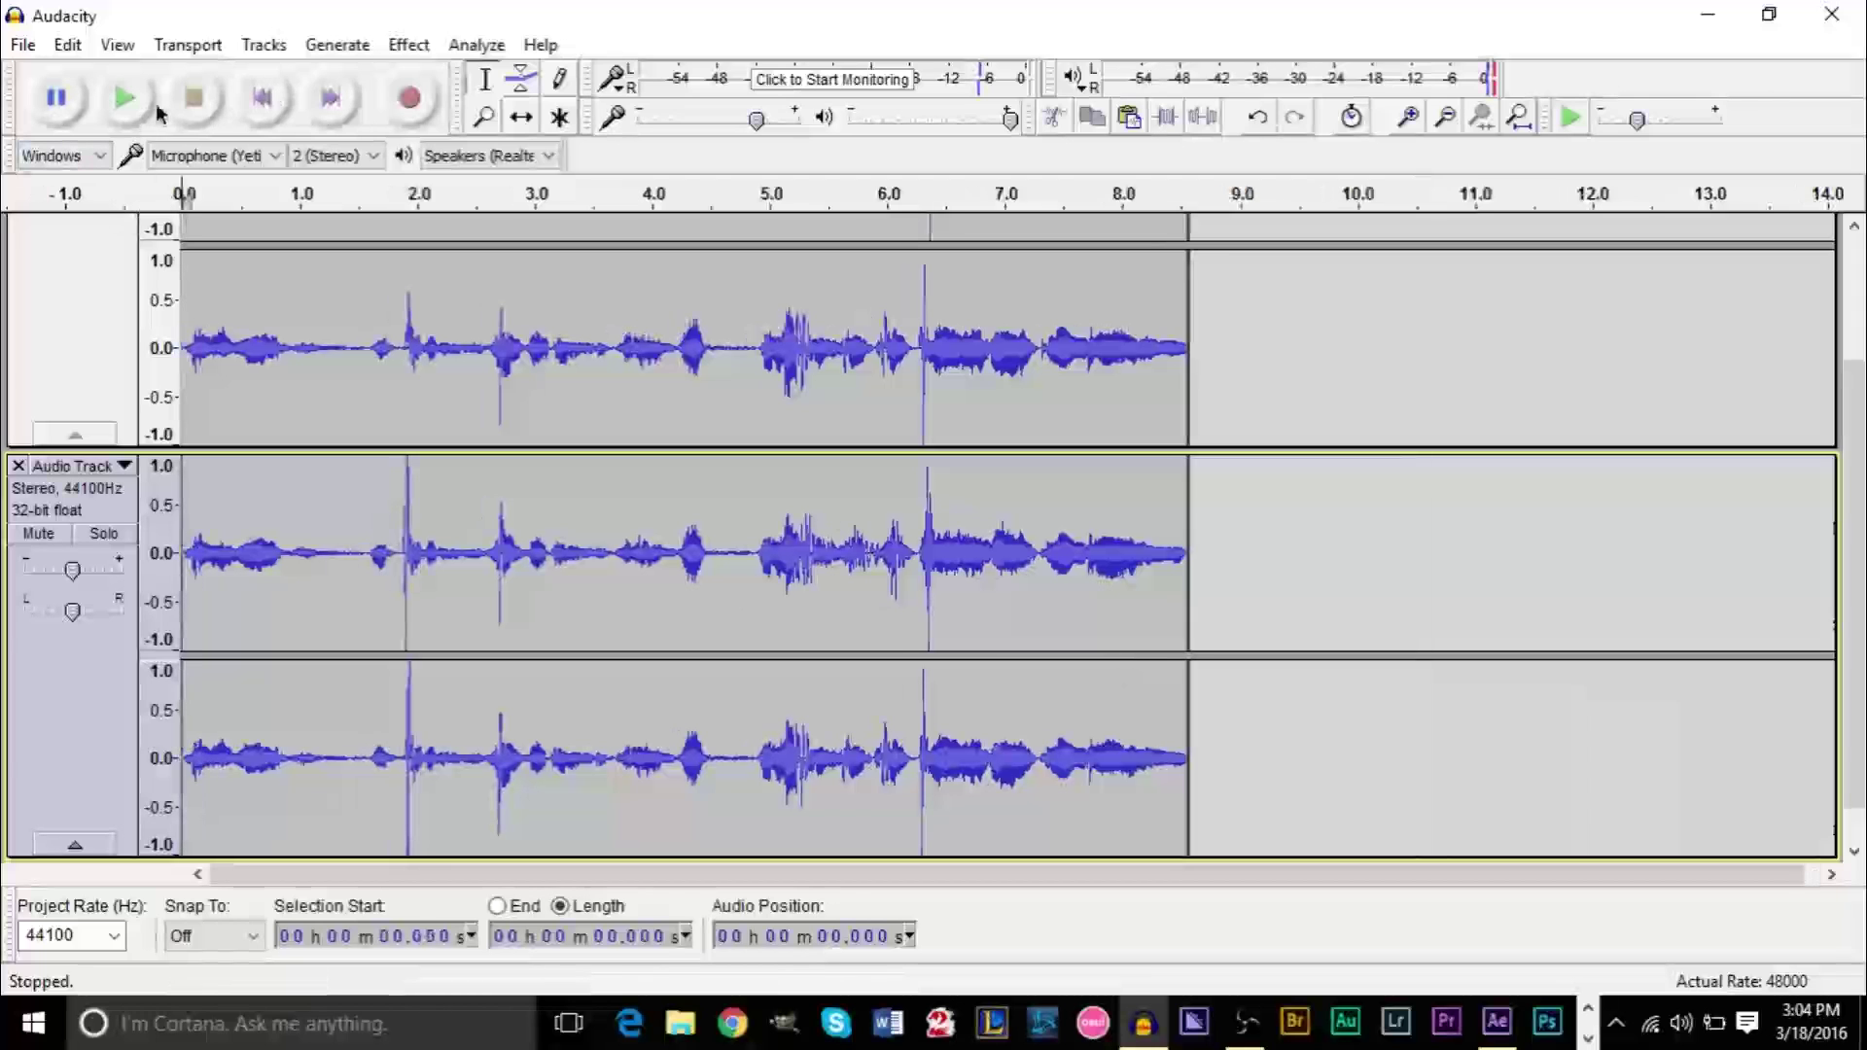
{"action": "left_click", "coordinate": [129, 101]}
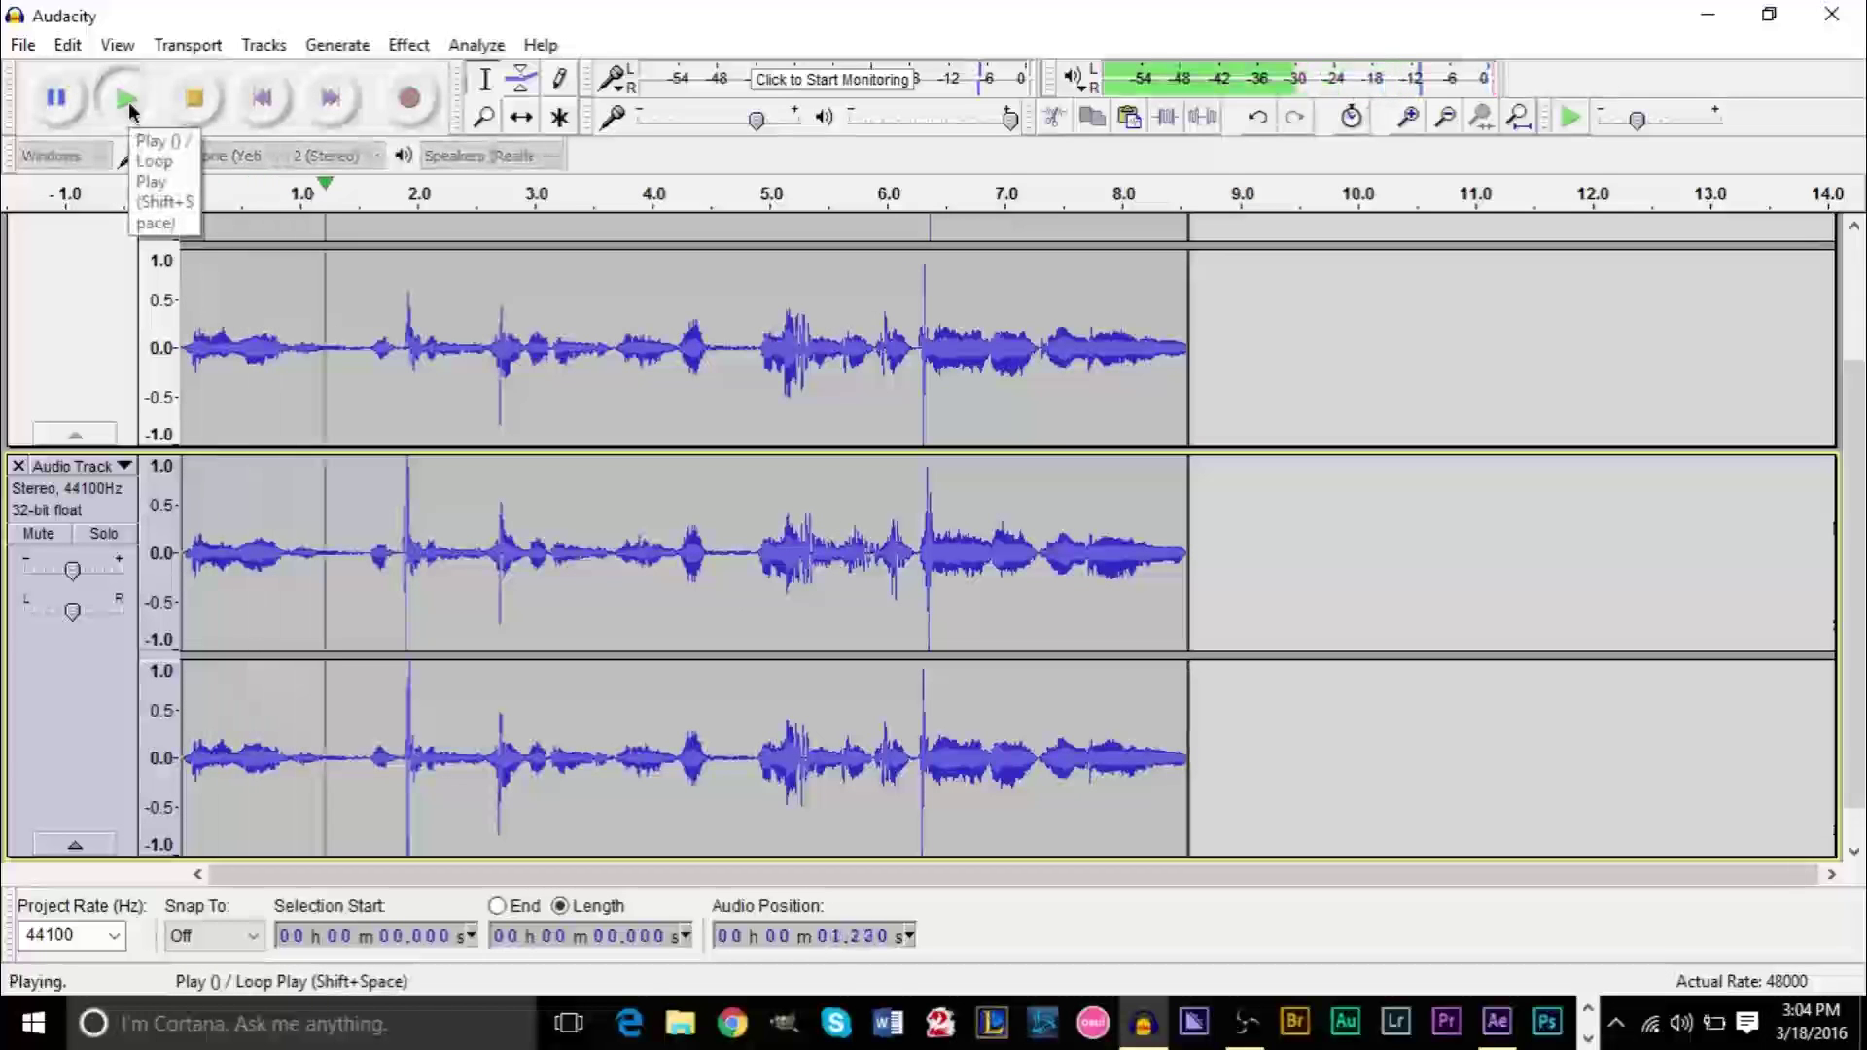